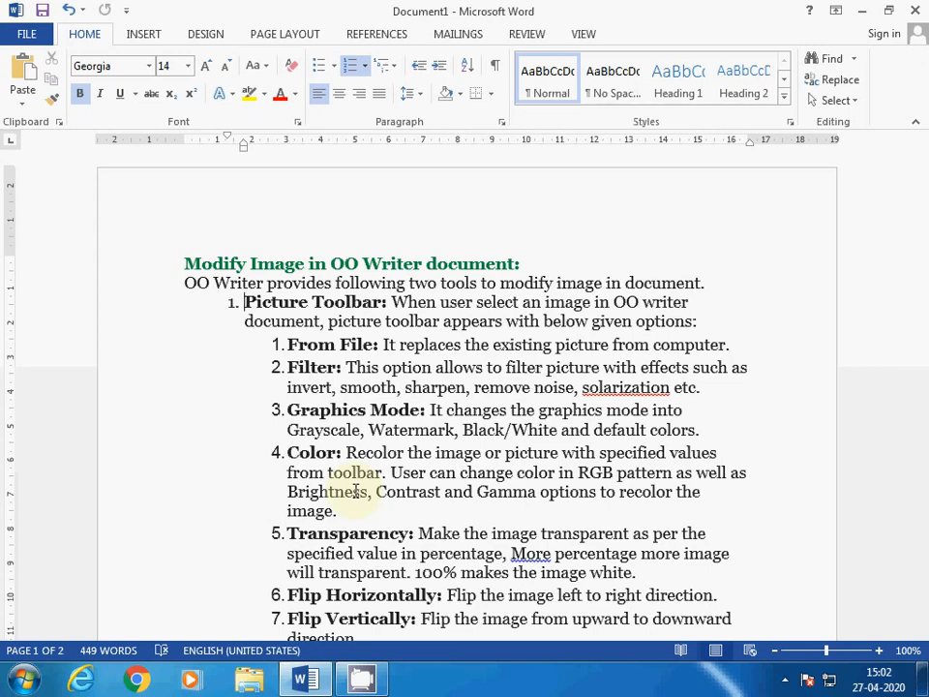
Review the notes on the two image-modification tools, highlighting the Picture Toolbar and Properties Window headings.
scroll(259, 446, down, 1)
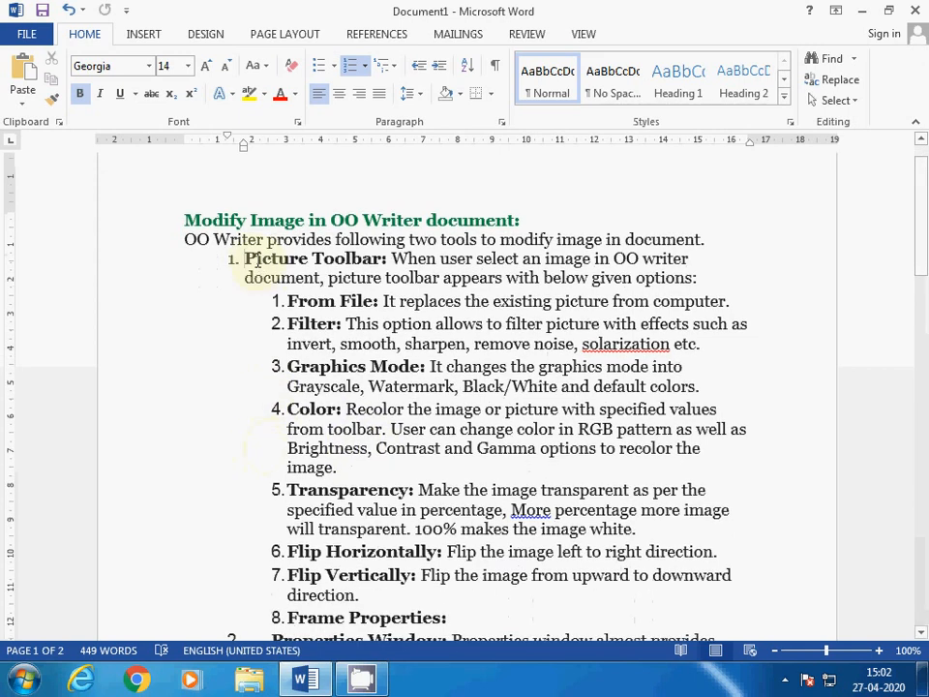
drag(246, 259, 387, 261)
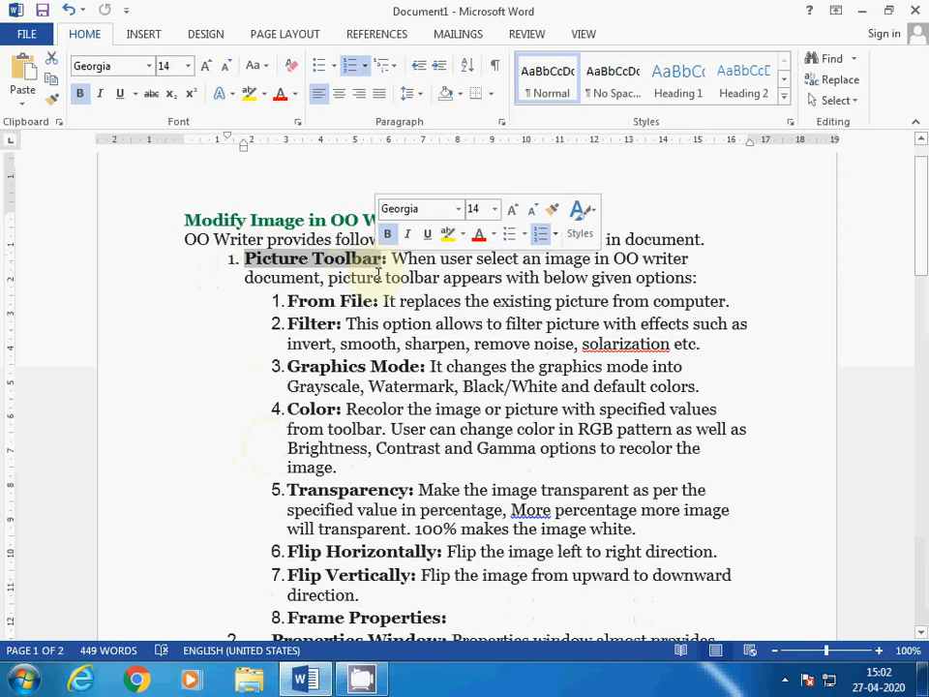
scroll(366, 416, down, 3)
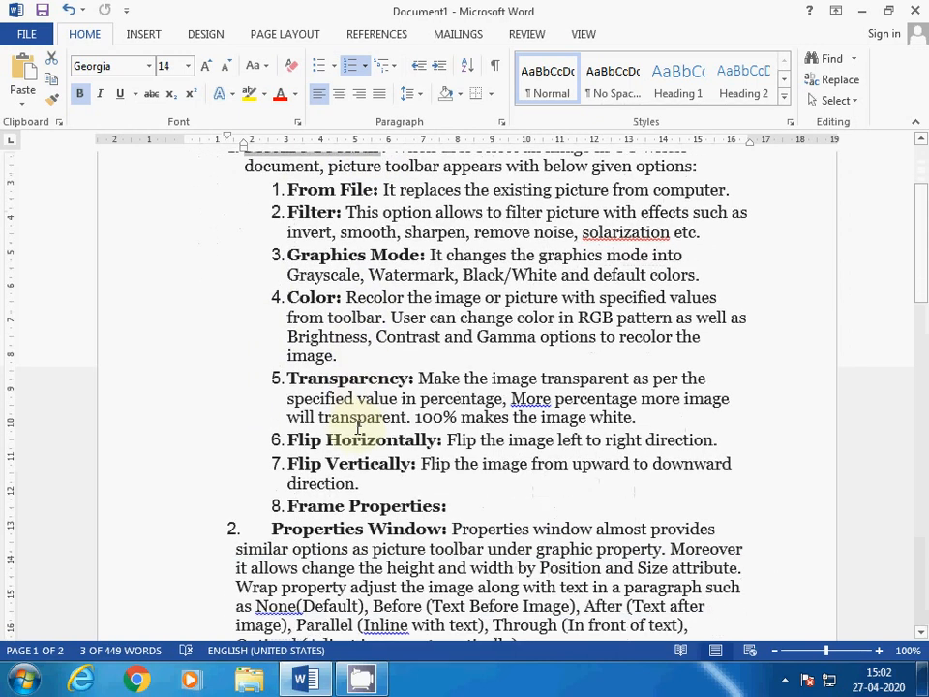
drag(272, 513, 447, 508)
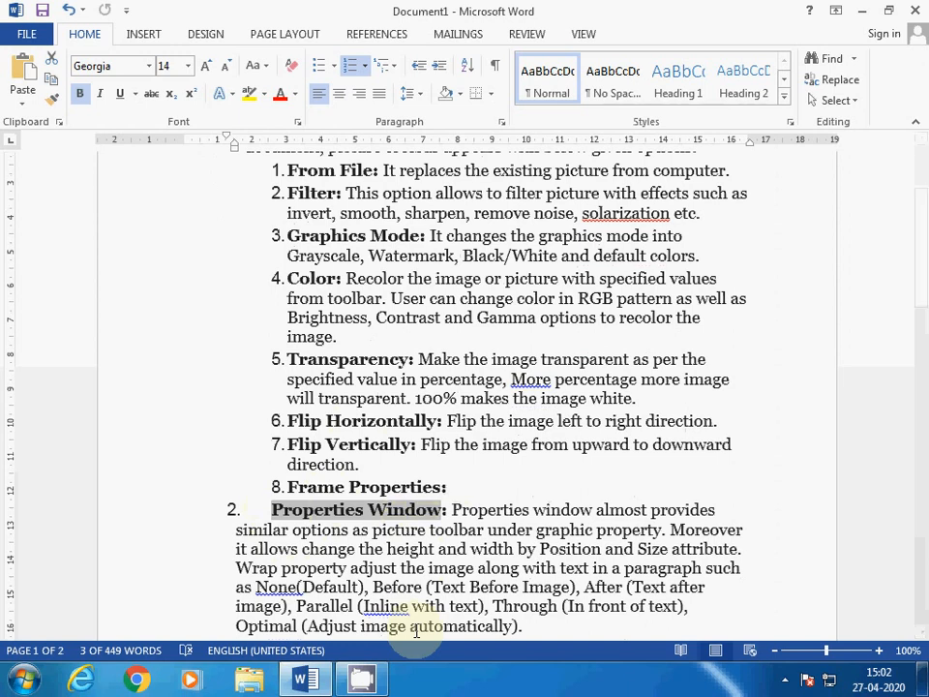
scroll(344, 535, up, 3)
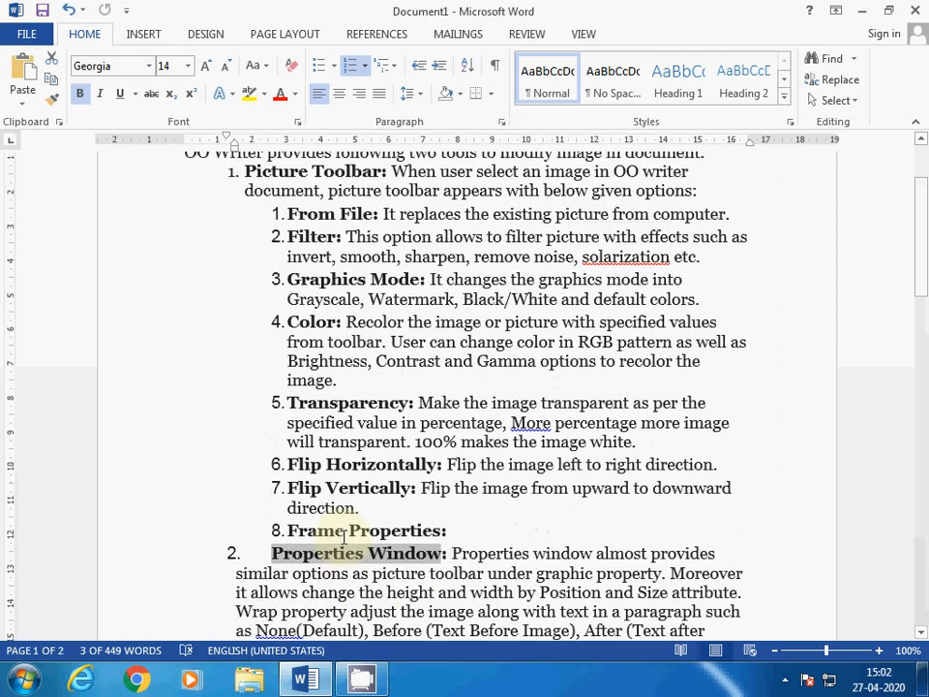
Launch OpenOffice Writer from the OpenOffice 4.1.7 program group with a new blank document.
click(21, 681)
click(77, 600)
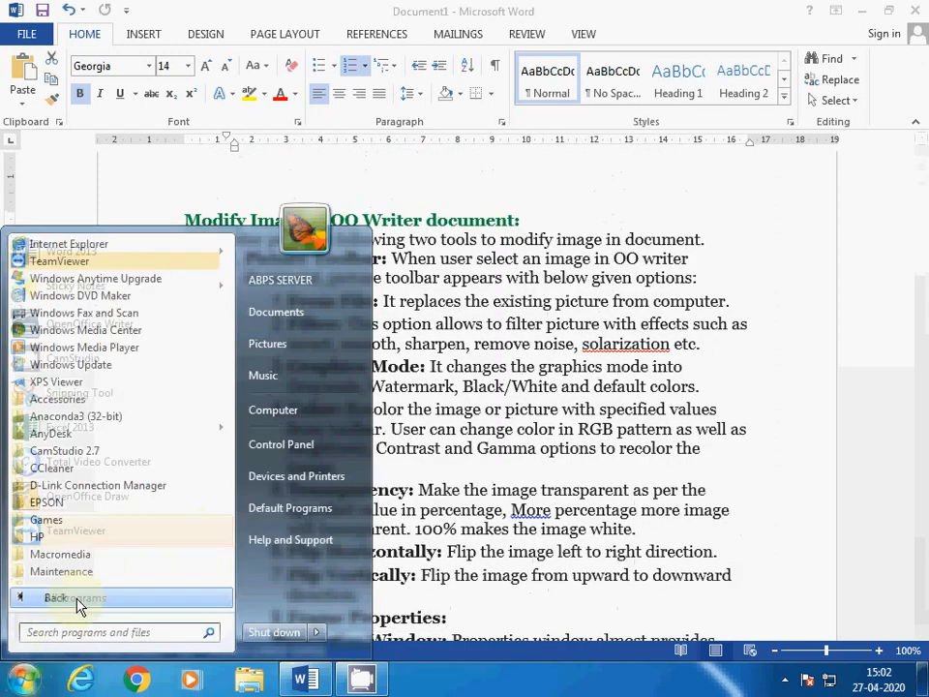
scroll(93, 476, down, 3)
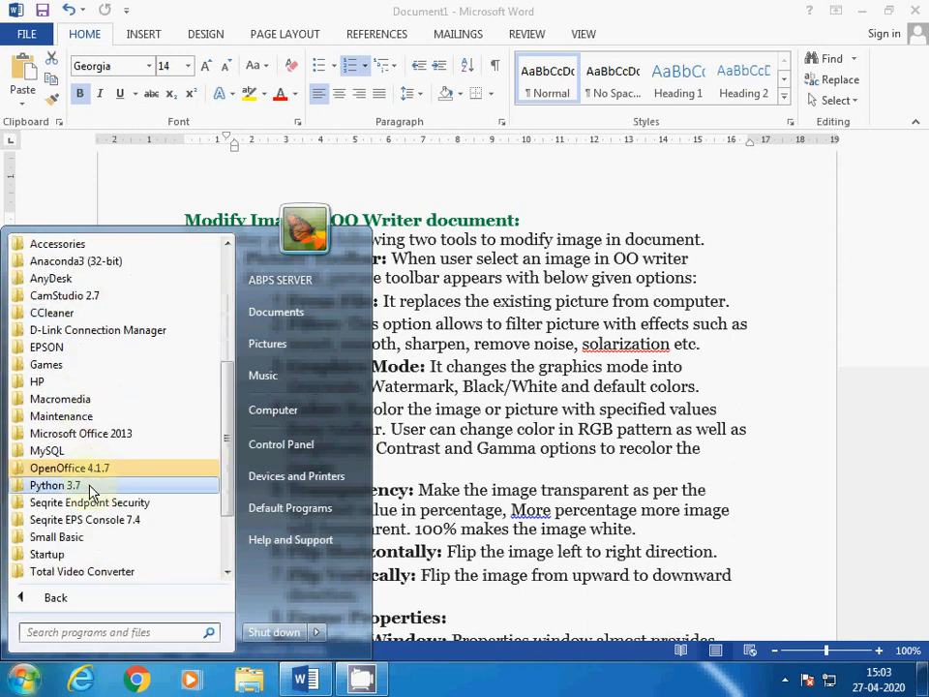
click(95, 471)
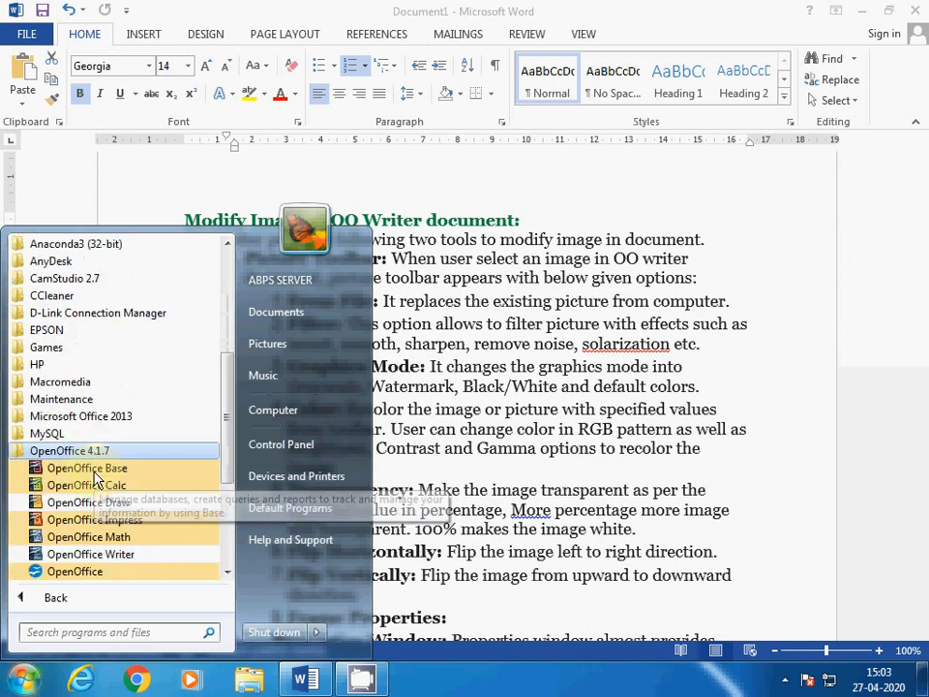
click(92, 556)
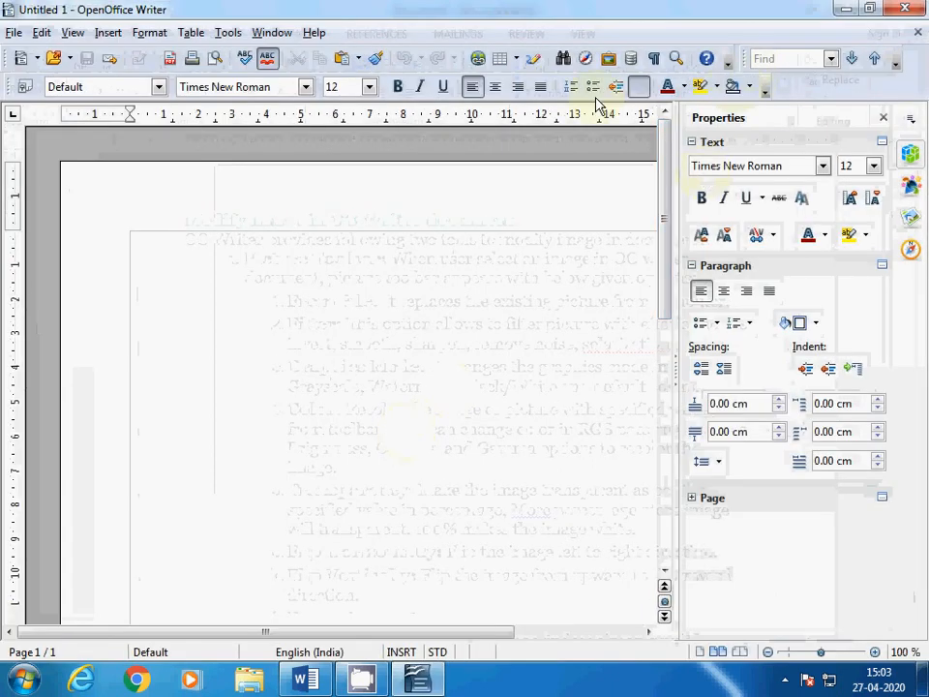
Insert the picture Chrysanthemum.jpg from the Sample Pictures folder into the blank document.
click(107, 32)
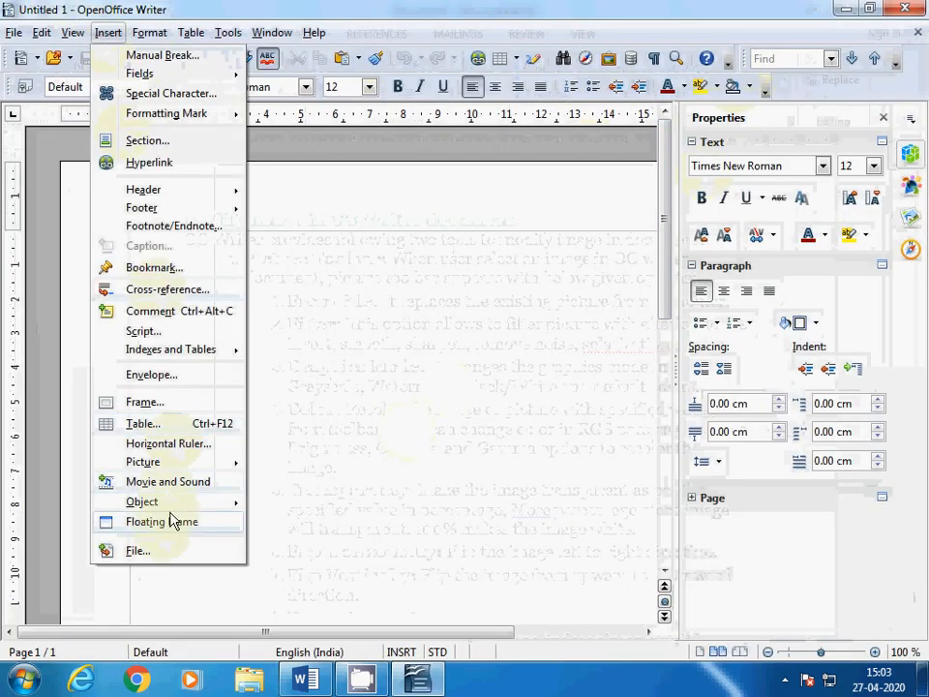
mouse_move(180, 467)
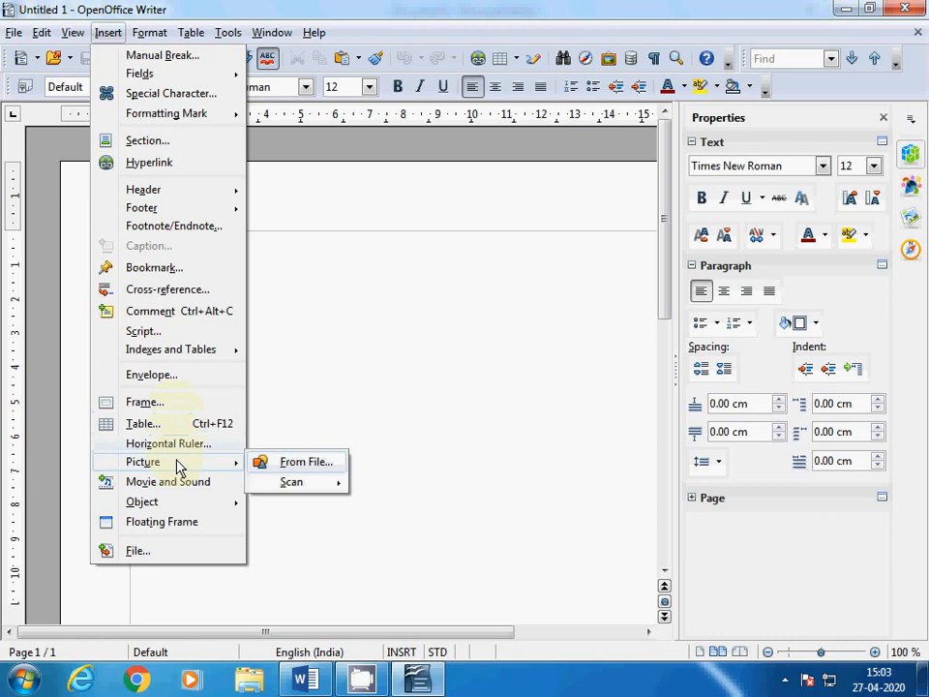
click(289, 469)
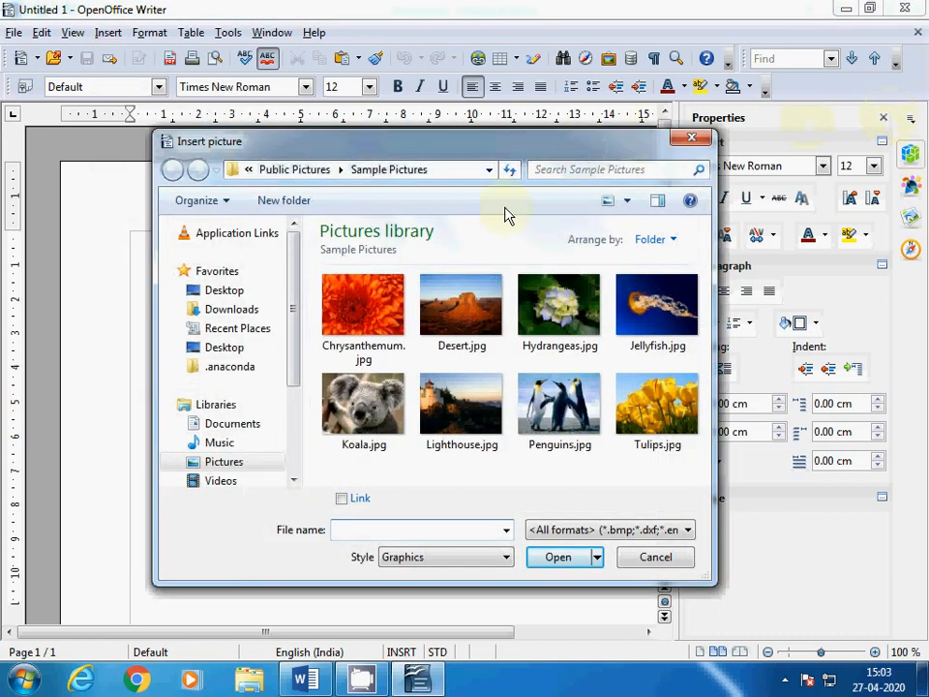
click(360, 327)
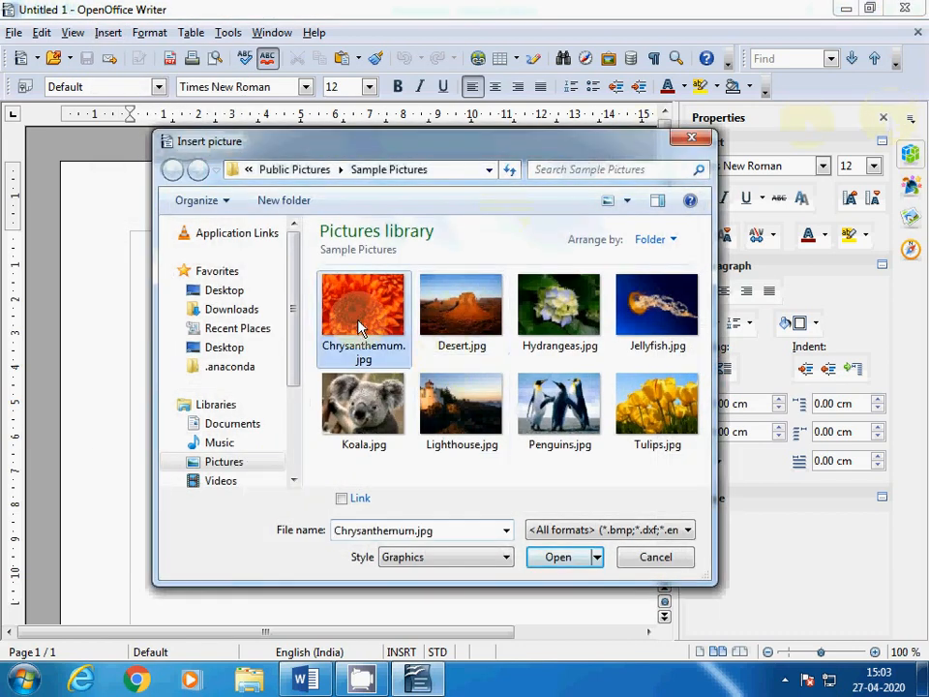
click(557, 557)
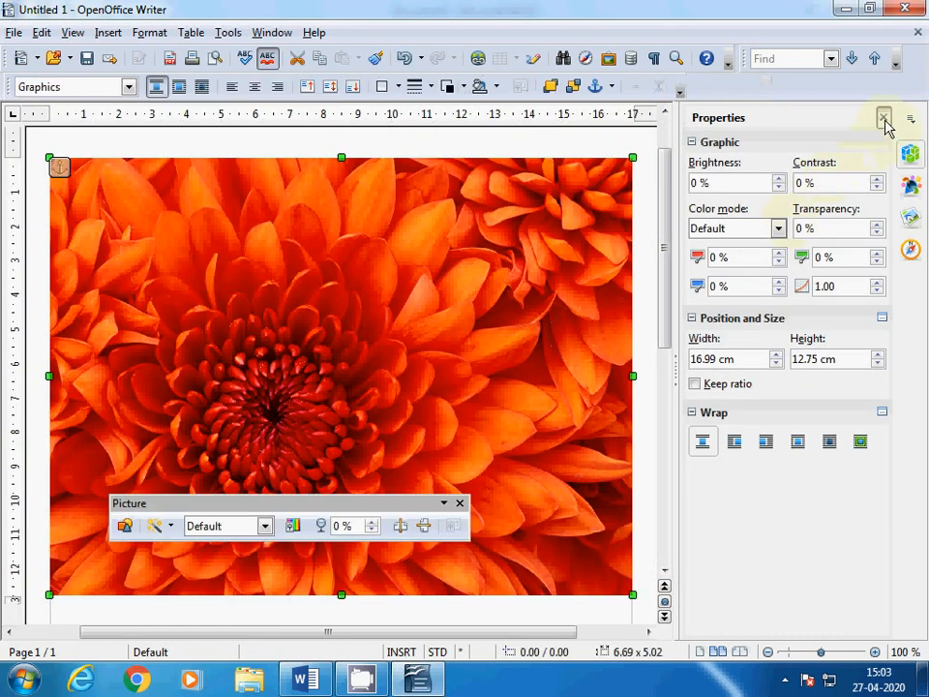
Close the Properties sidebar and move the floating Picture toolbar onto the upper part of the flower image.
click(883, 117)
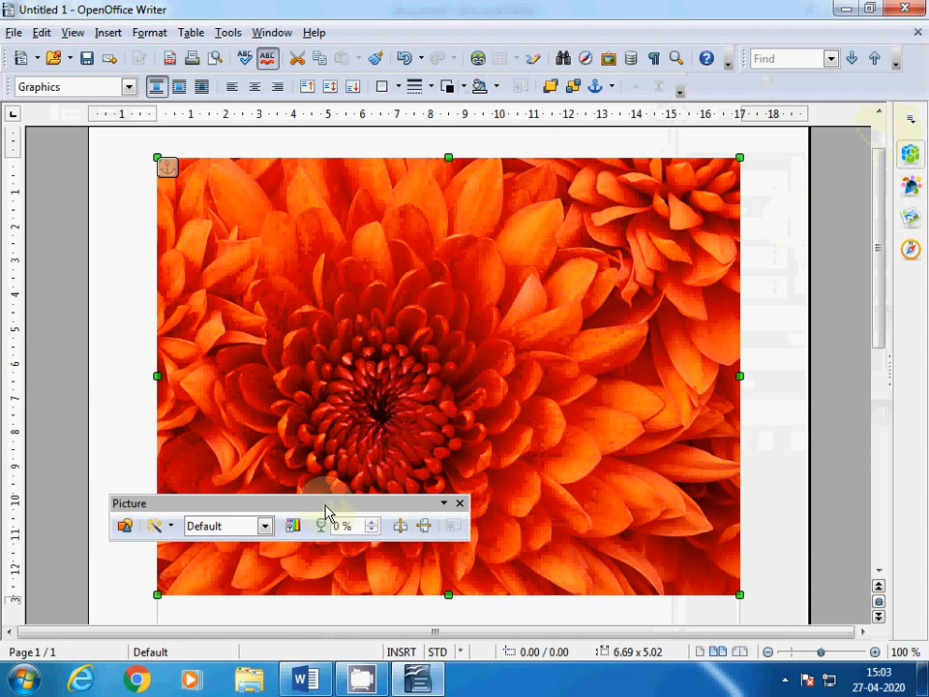
drag(325, 505, 301, 261)
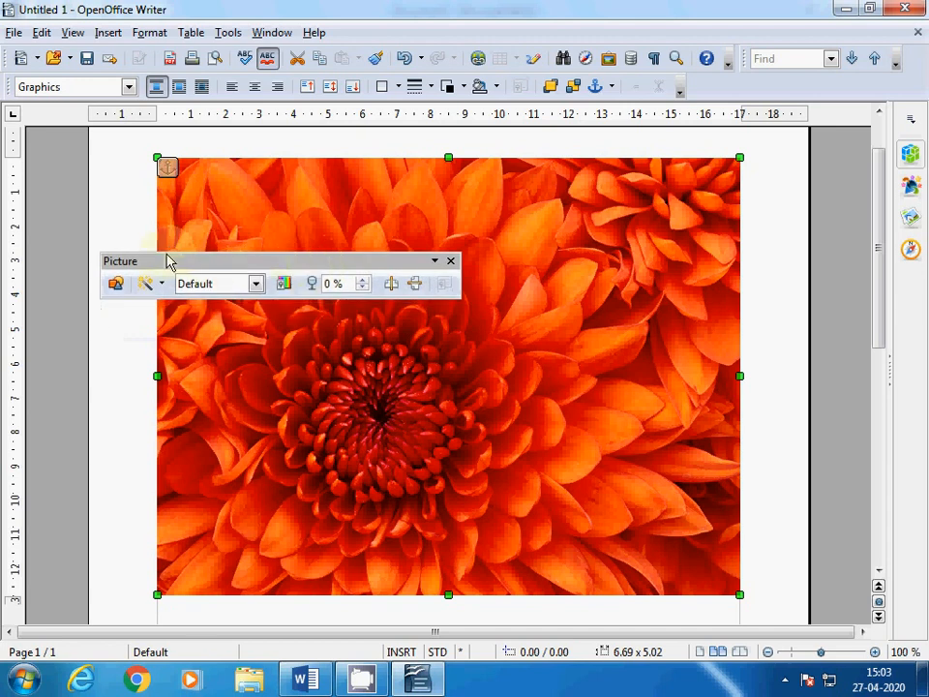
drag(169, 258, 184, 230)
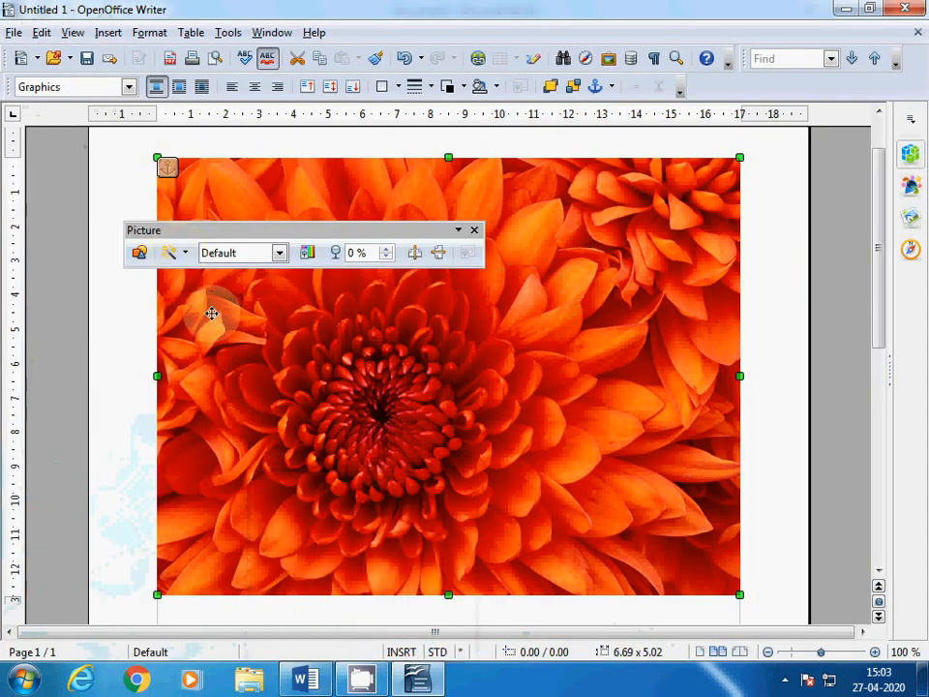
Switch to the notes in Microsoft Word and highlight the From File option in the Picture Toolbar list.
click(303, 678)
scroll(320, 378, down, 1)
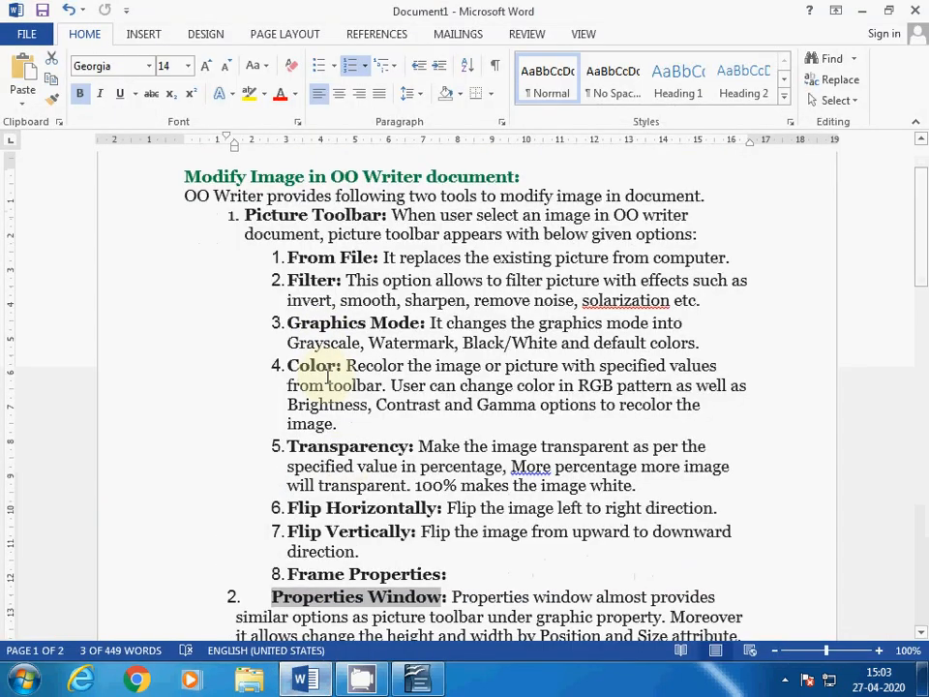
drag(287, 257, 377, 260)
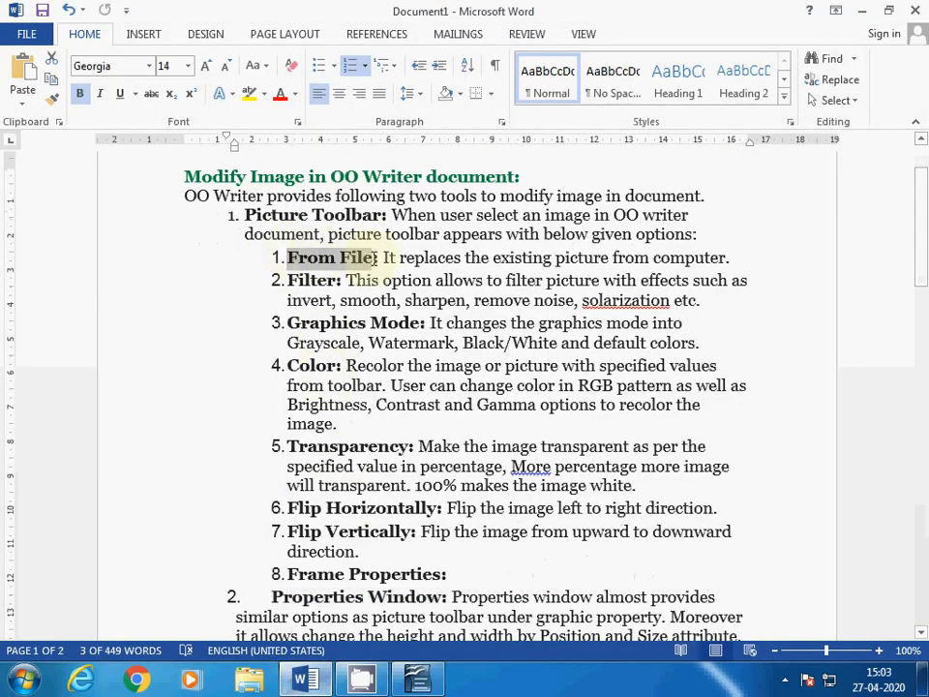
Switch back to OpenOffice Writer and replace the flower picture with Lighthouse.jpg from Sample Pictures.
click(416, 678)
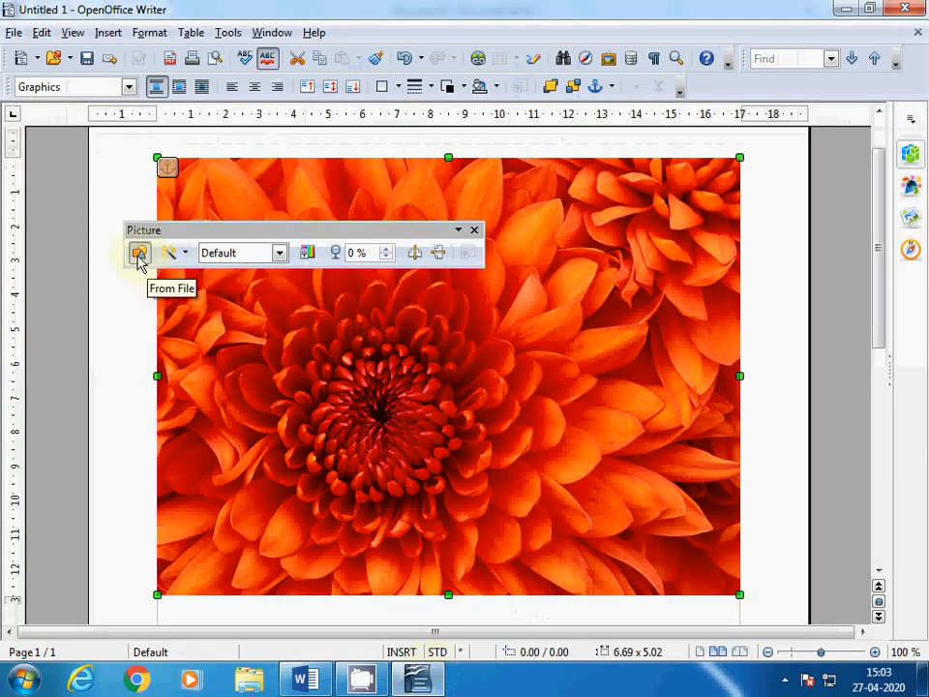
drag(150, 234, 155, 286)
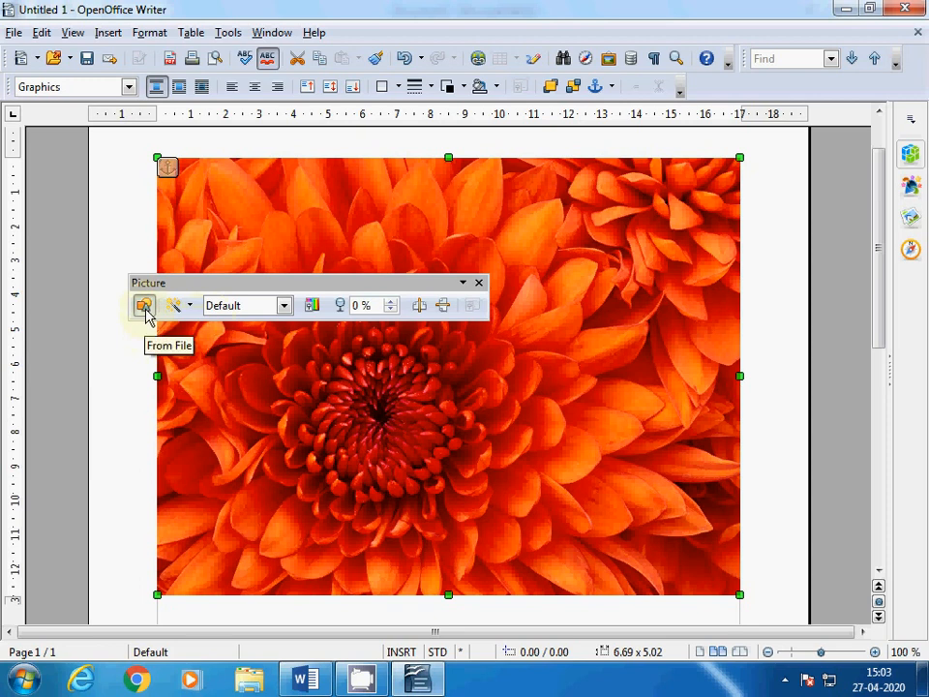
click(145, 306)
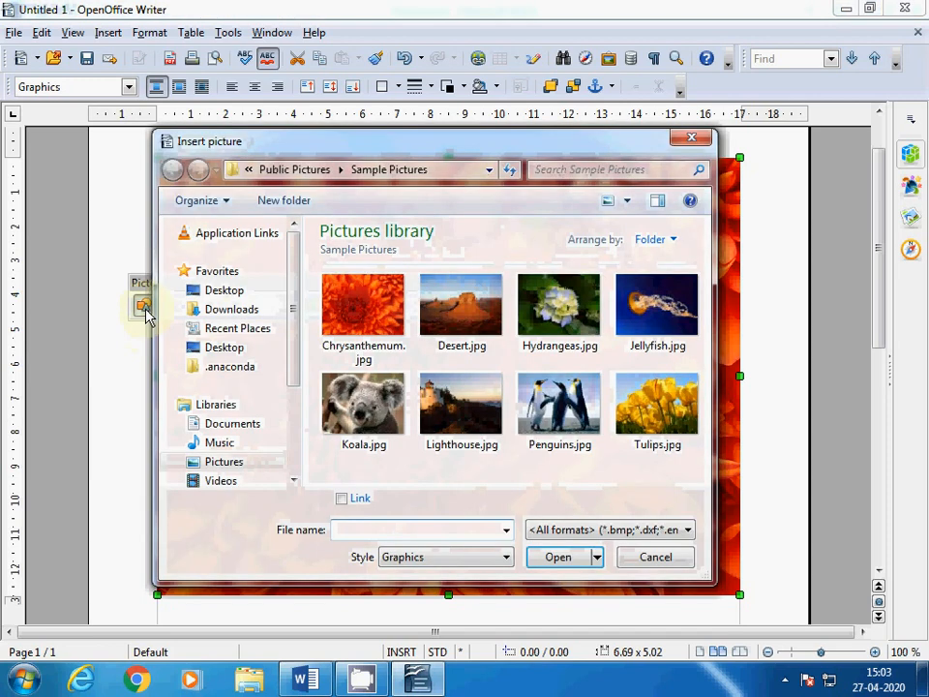
click(473, 424)
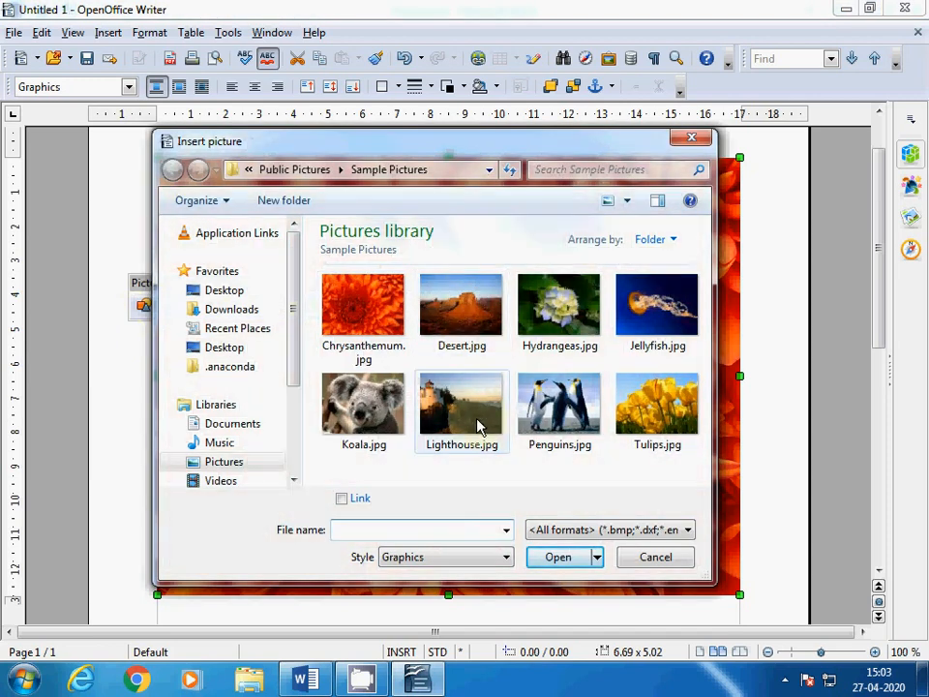
click(579, 559)
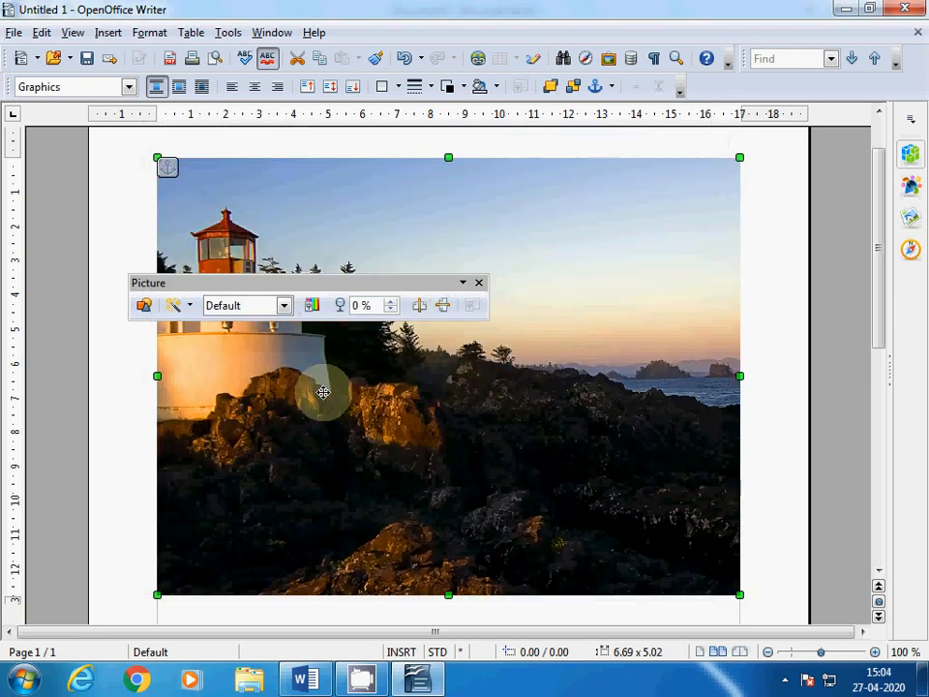
Apply the Smooth filter and the Aging filter with a 10% aging degree to the lighthouse picture.
click(192, 316)
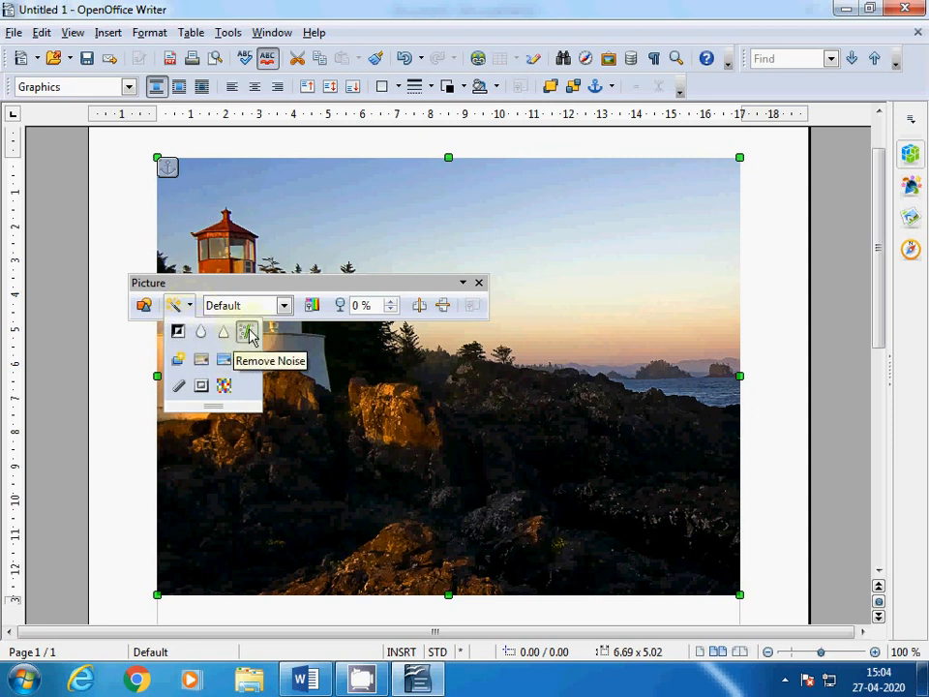
click(202, 334)
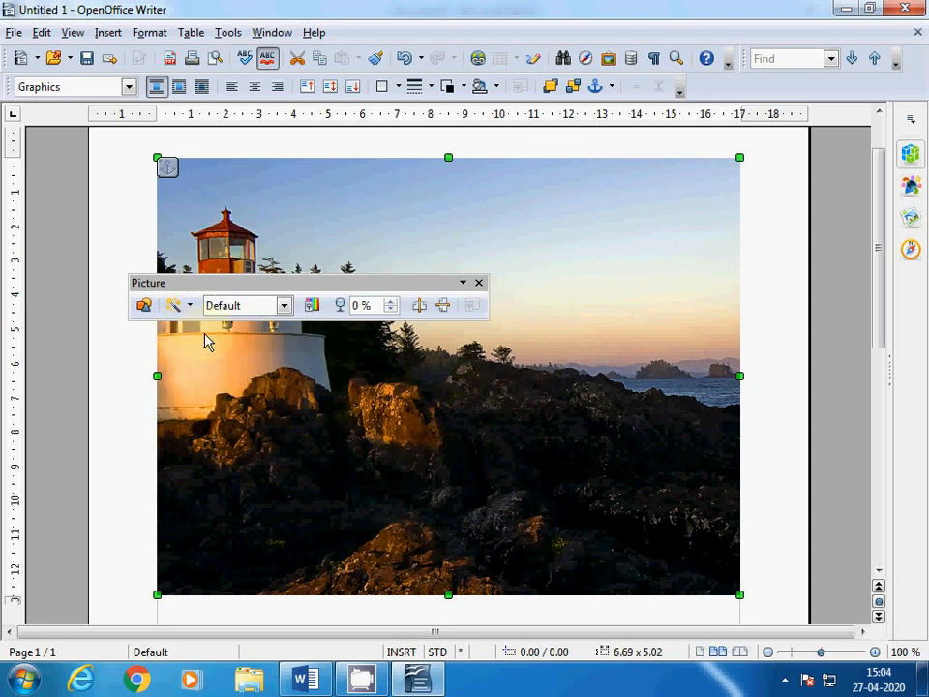
click(176, 305)
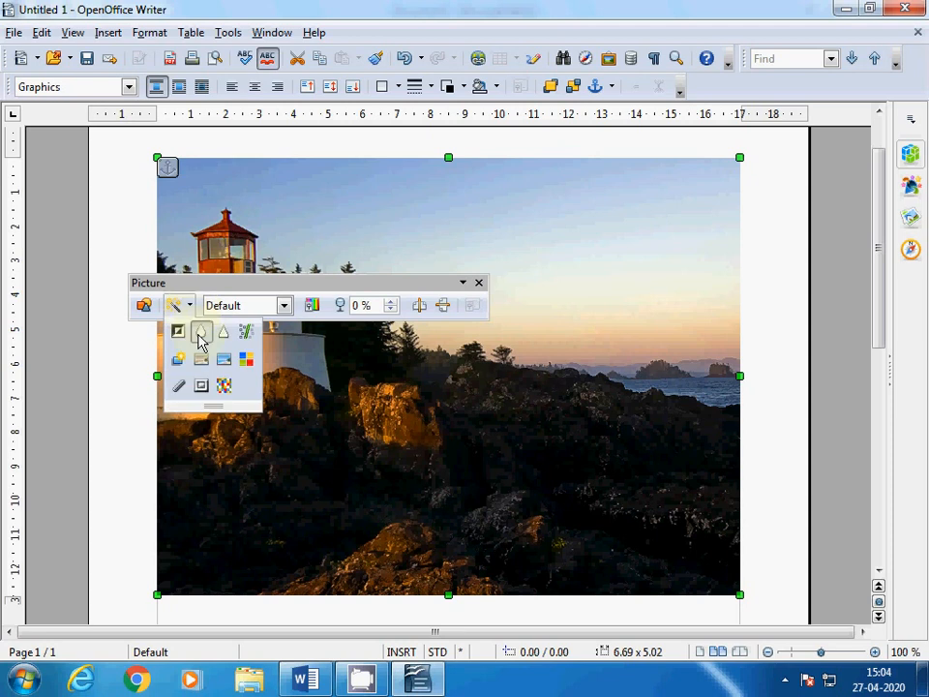
click(200, 360)
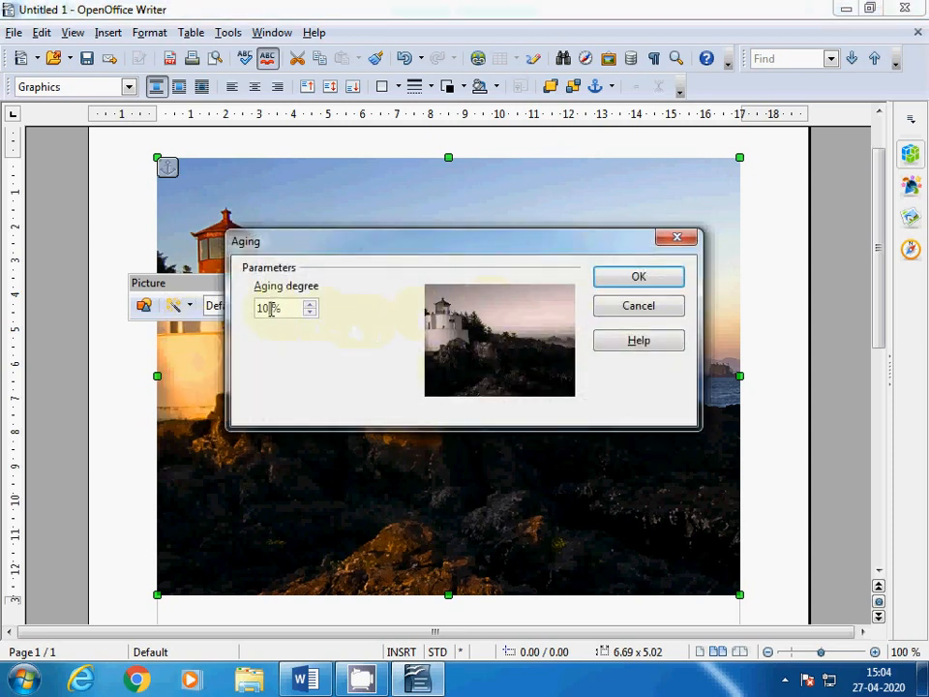
click(643, 283)
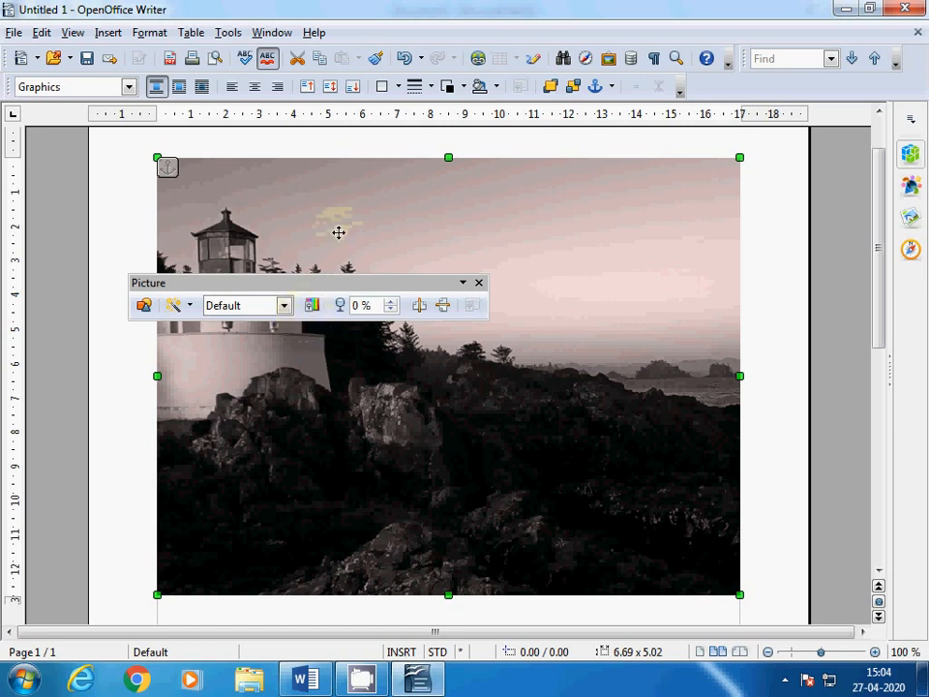
Apply the Mosaic filter with a width of 8 pixels to the lighthouse picture, and undo the filter effects to restore its original colors.
click(190, 305)
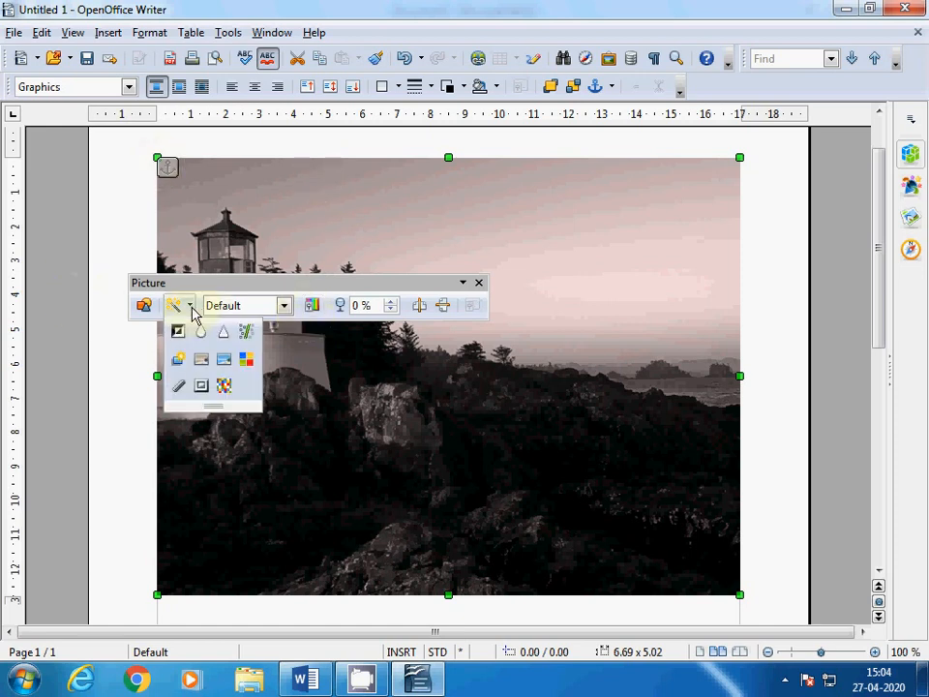
click(222, 388)
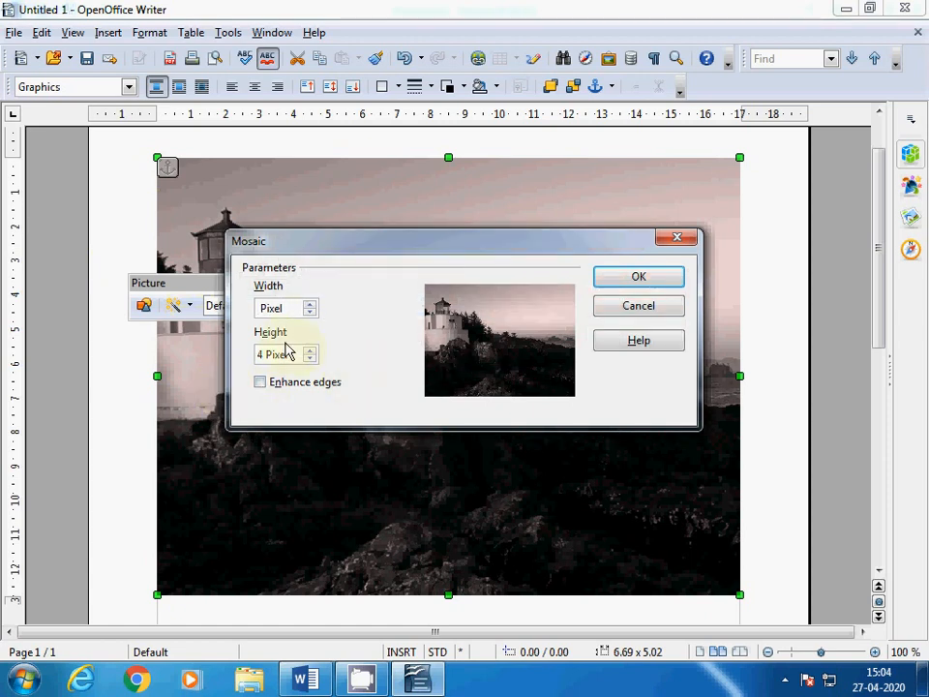
text(8)
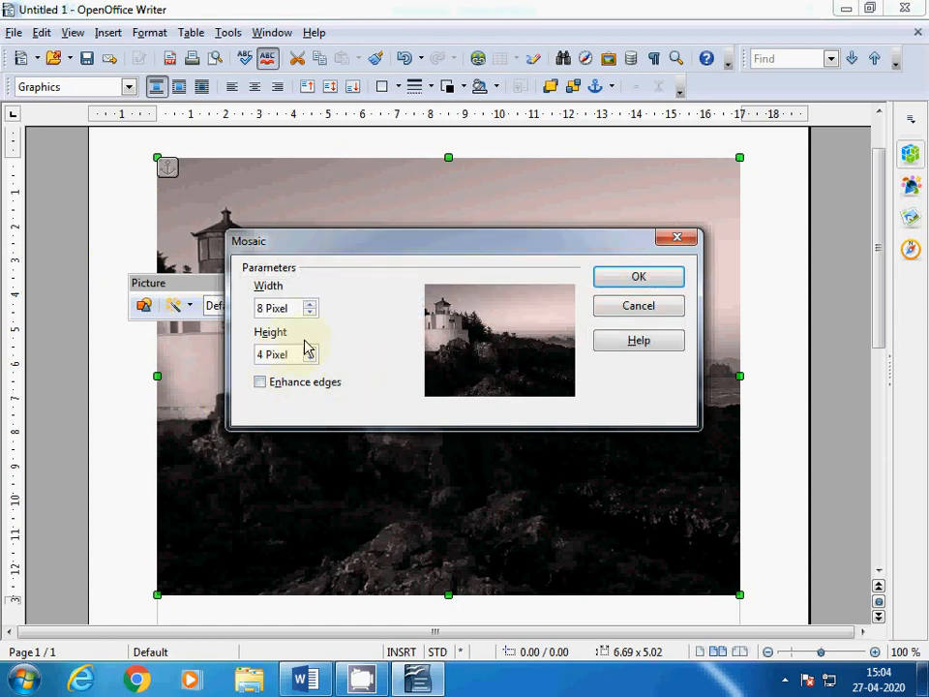
click(647, 283)
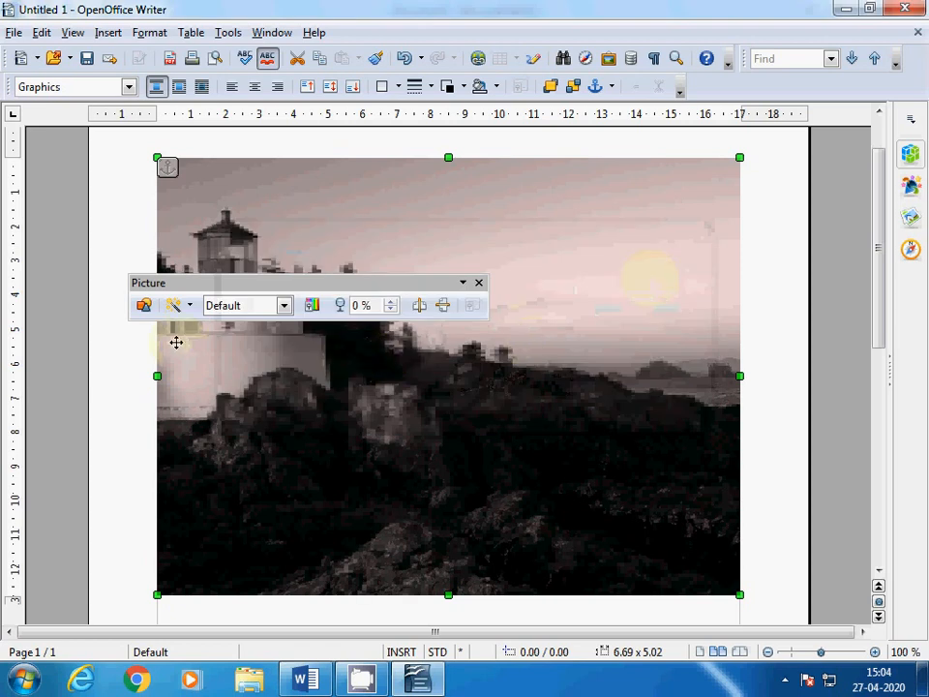
key(ctrl+z)
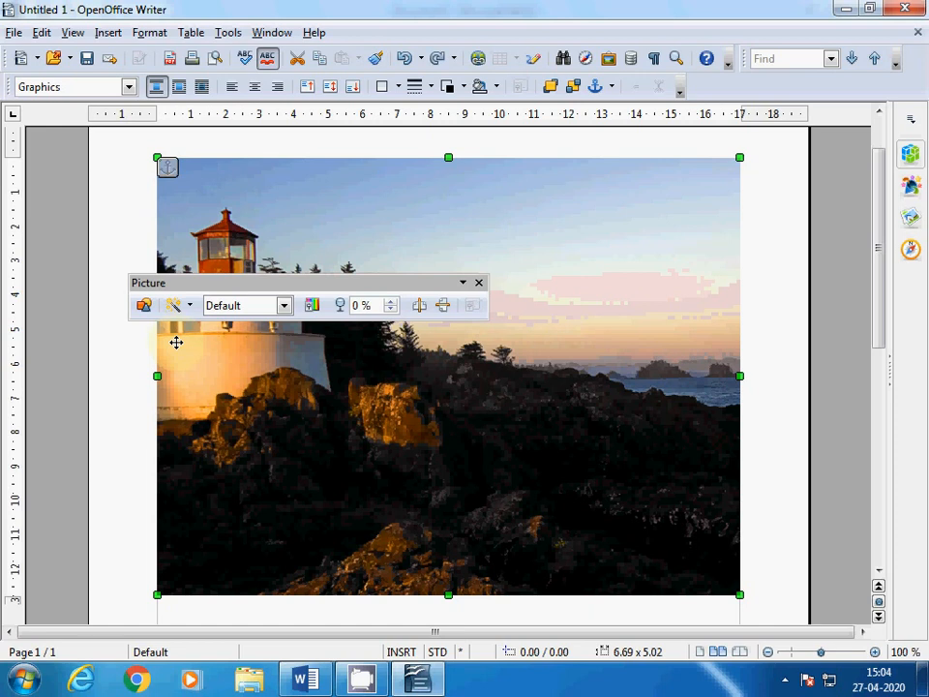
Set the lighthouse picture's graphics mode to Default, and change it to Grayscale.
click(284, 307)
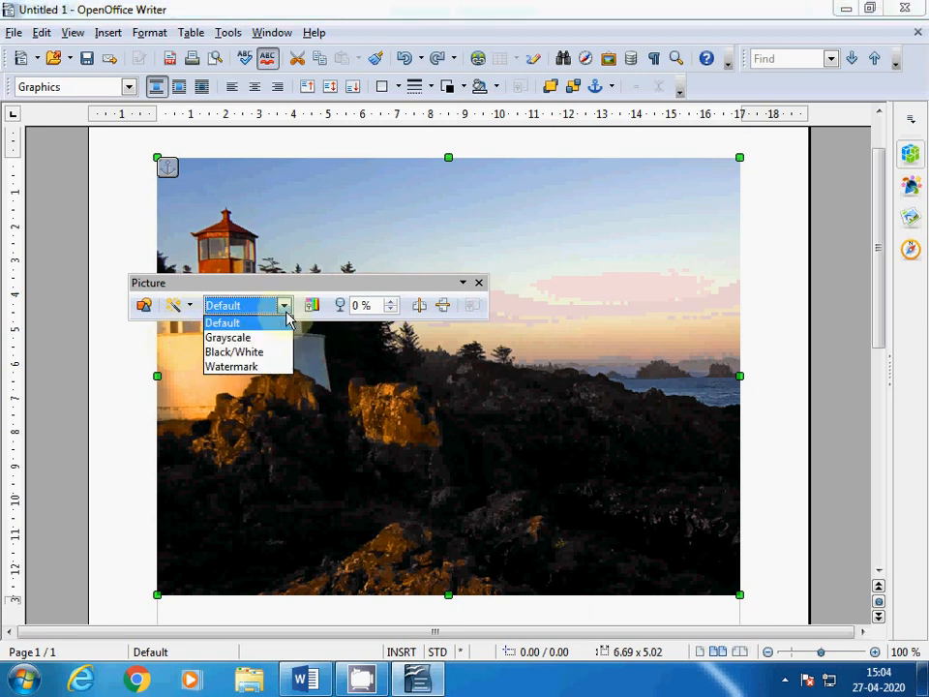
click(232, 324)
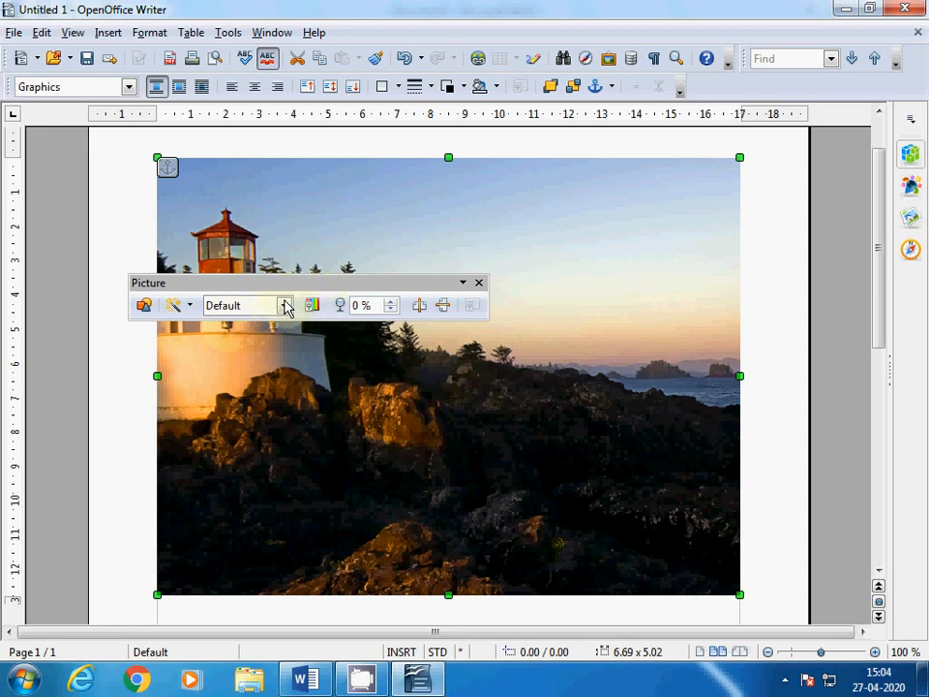
click(286, 306)
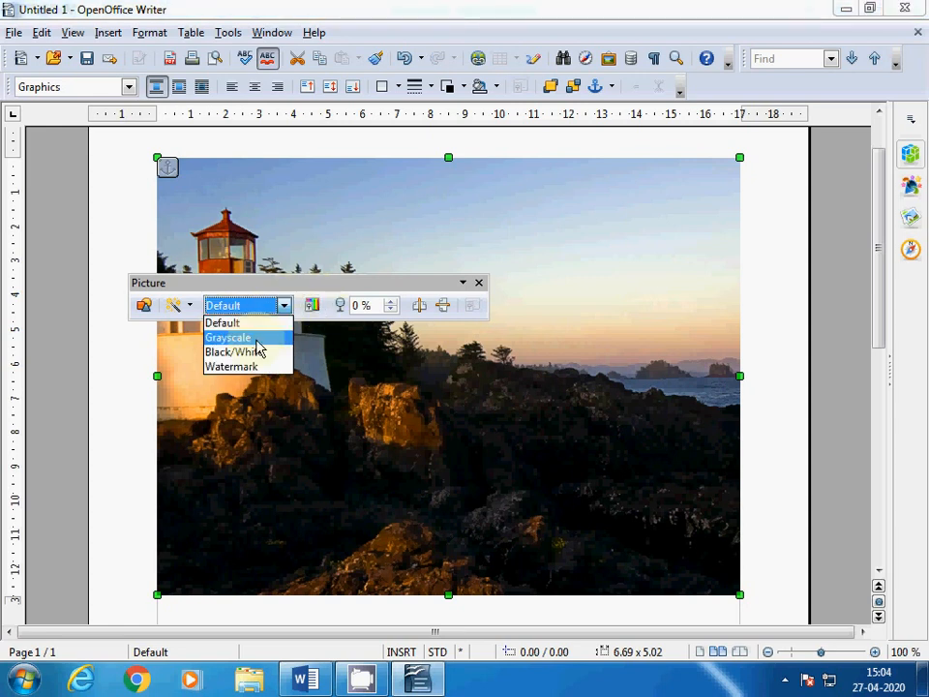
click(256, 339)
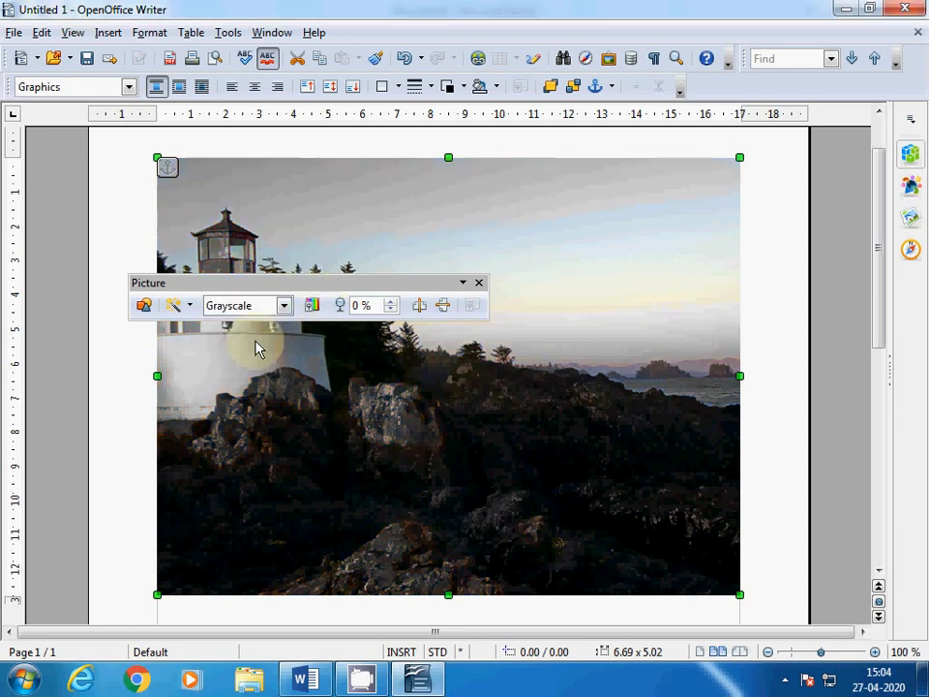
Move the floating Picture toolbar down clear of the lighthouse and set the picture's graphics mode to Black/White.
drag(263, 282, 306, 491)
click(329, 515)
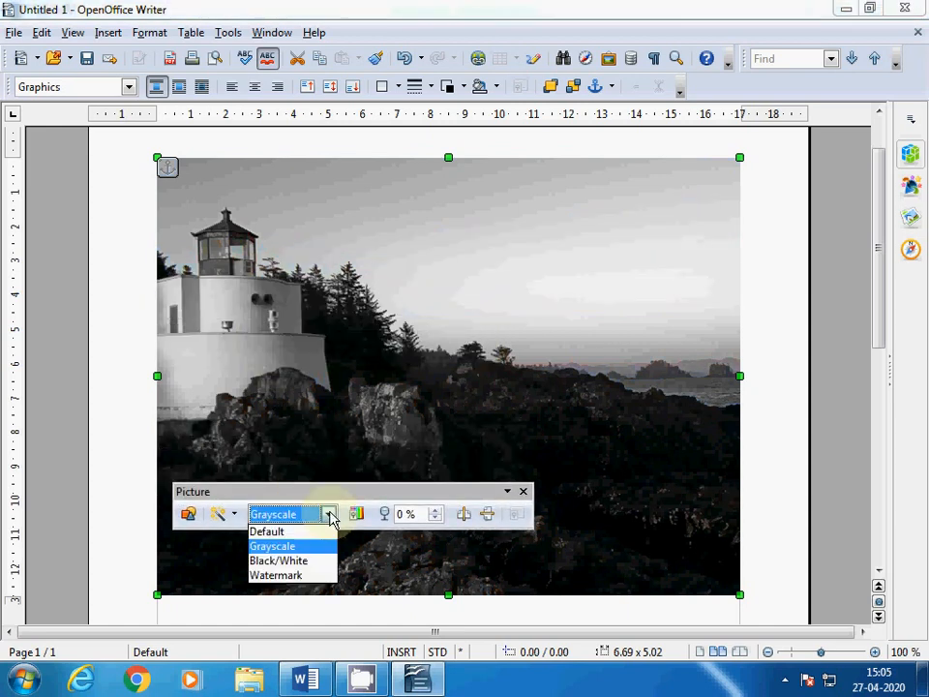
click(281, 561)
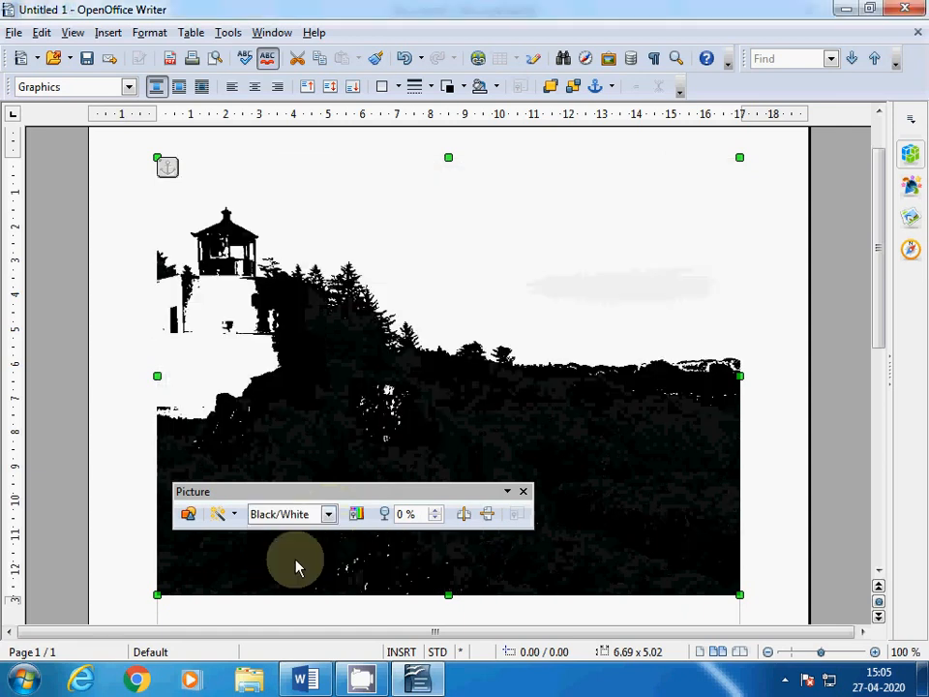
Apply the Watermark graphics mode to the lighthouse picture, and return it to Default.
click(328, 514)
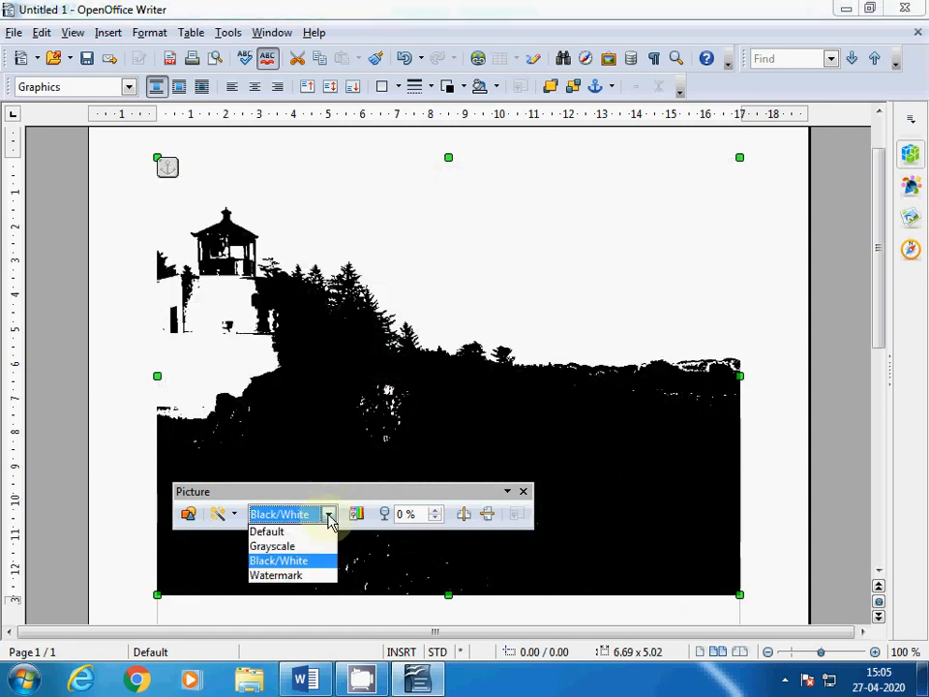
click(279, 576)
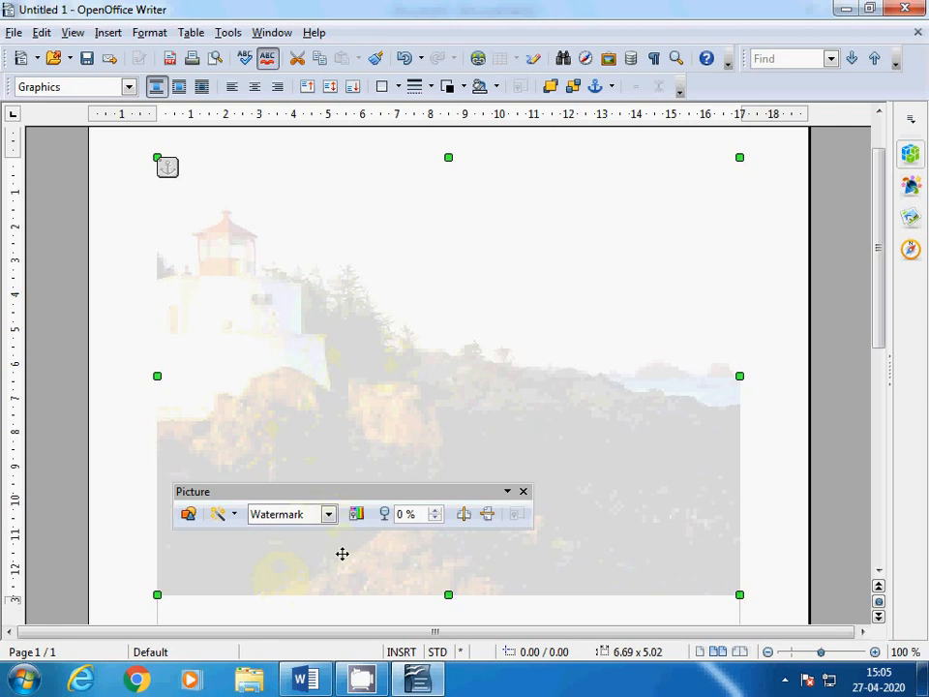
click(328, 514)
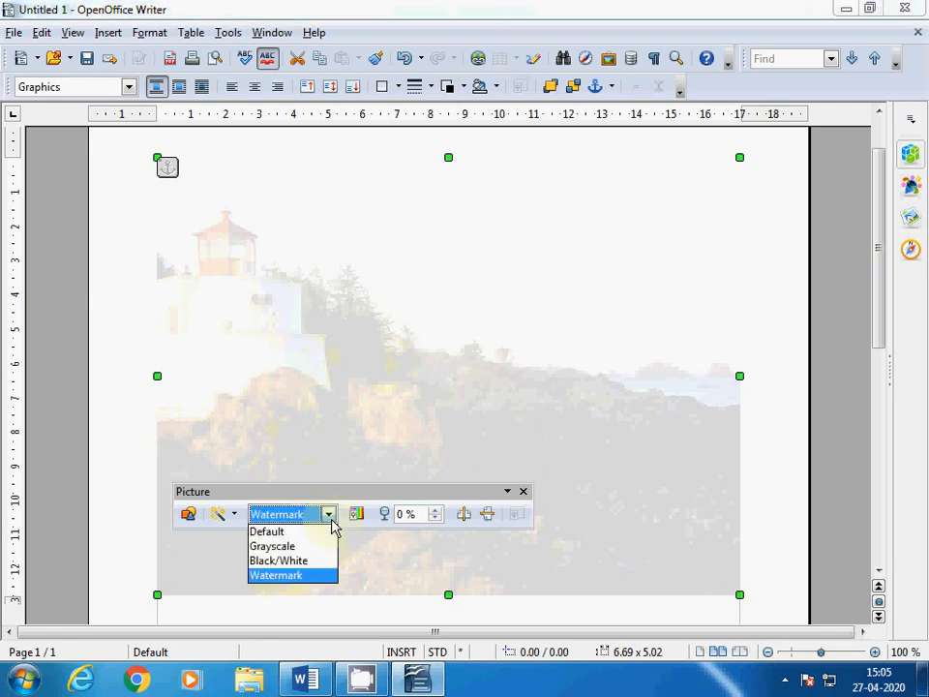
click(280, 533)
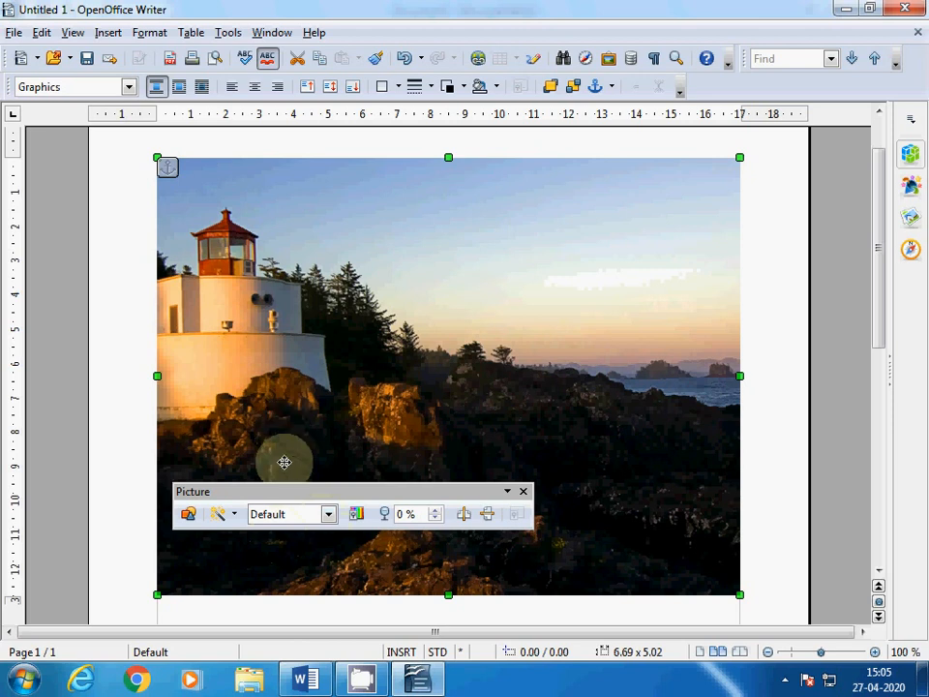
Open the color settings for the lighthouse picture and set its red value to 100%.
click(358, 516)
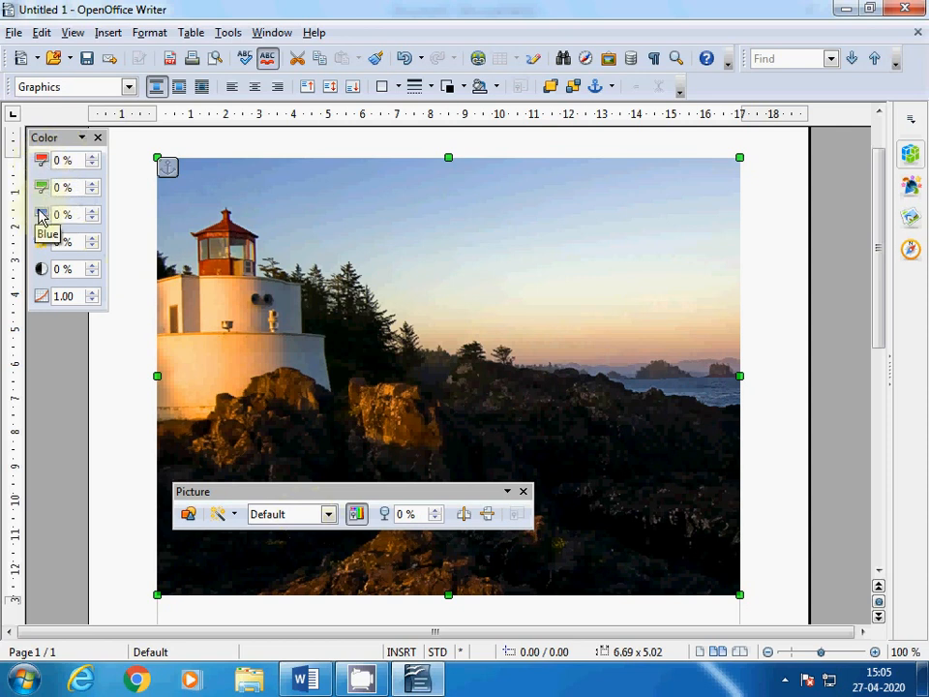
click(61, 160)
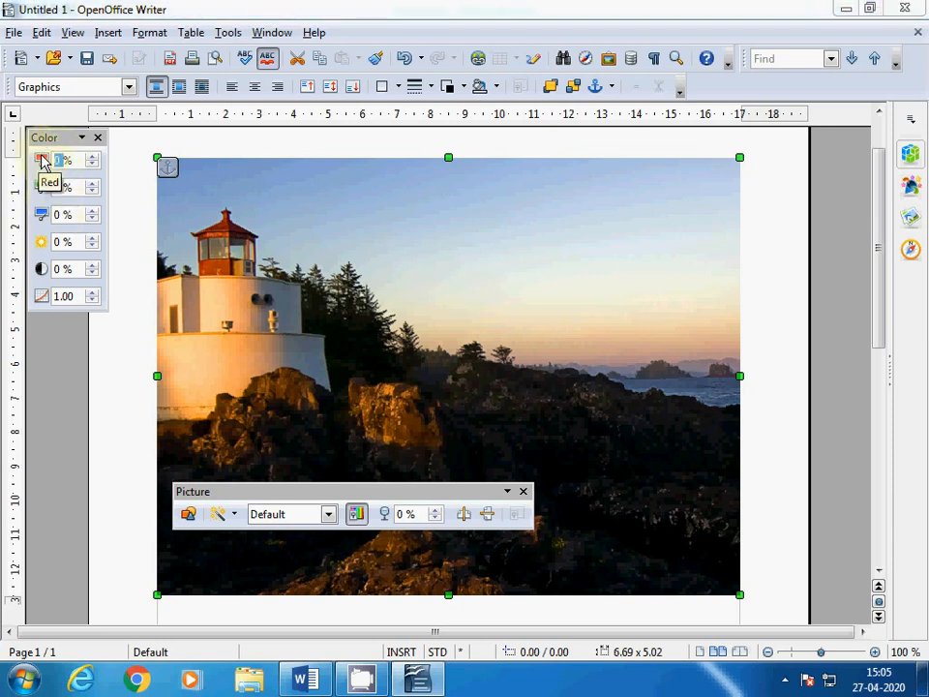
text(100)
key(Return)
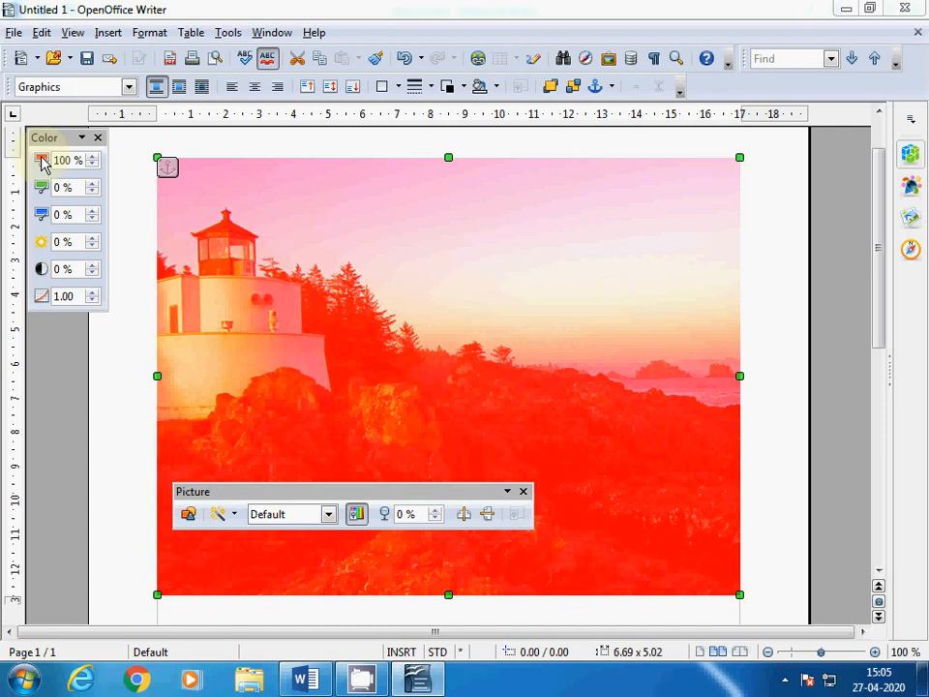
Set the lighthouse picture's green value to 50% and its blue value to 100%.
click(57, 187)
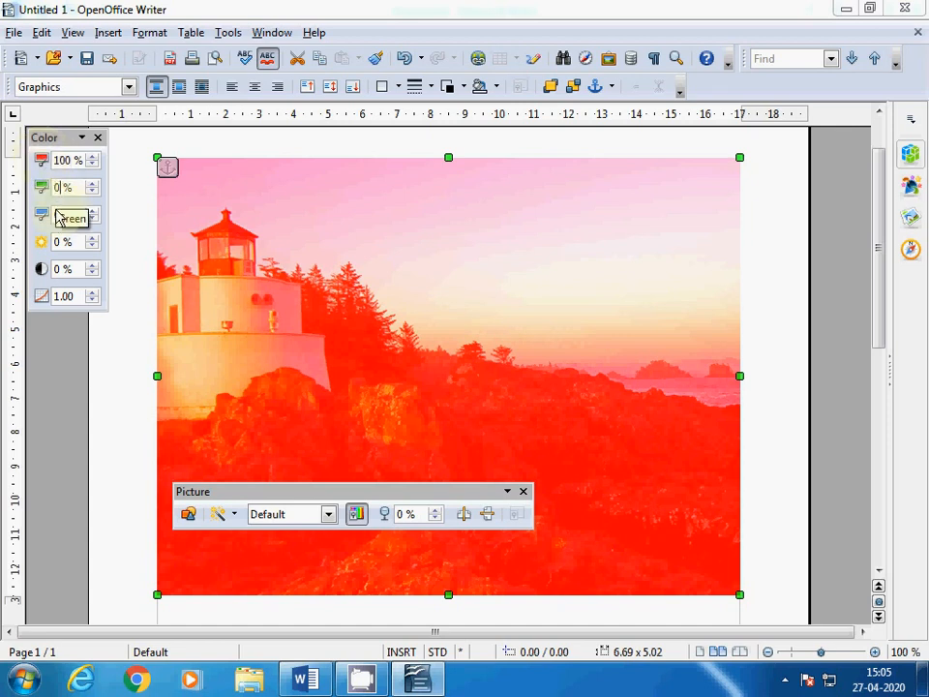
key(BackSpace)
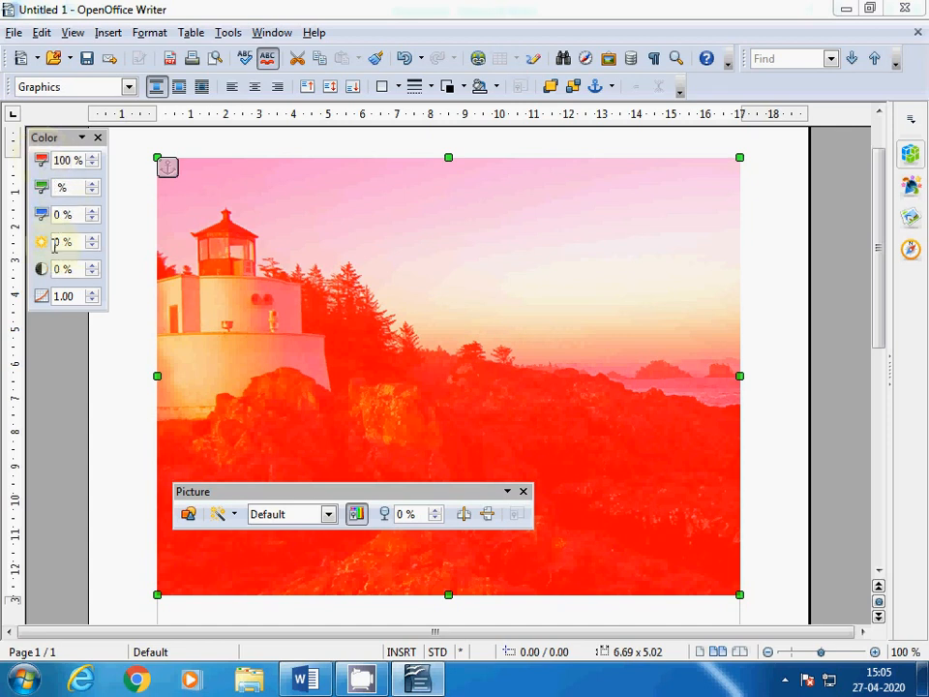
text(50)
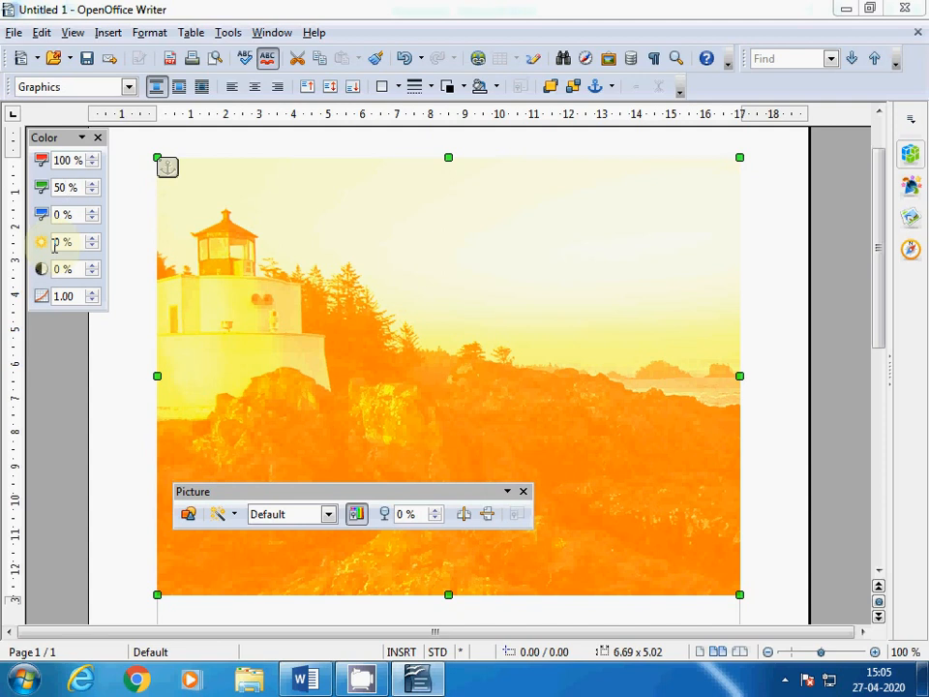
click(59, 215)
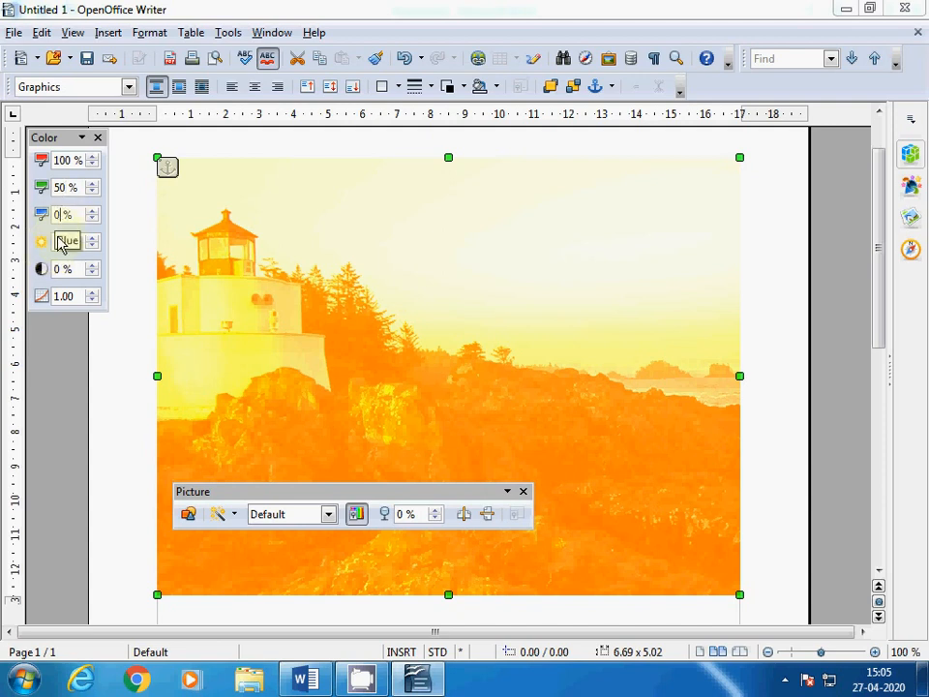
key(BackSpace)
text(200)
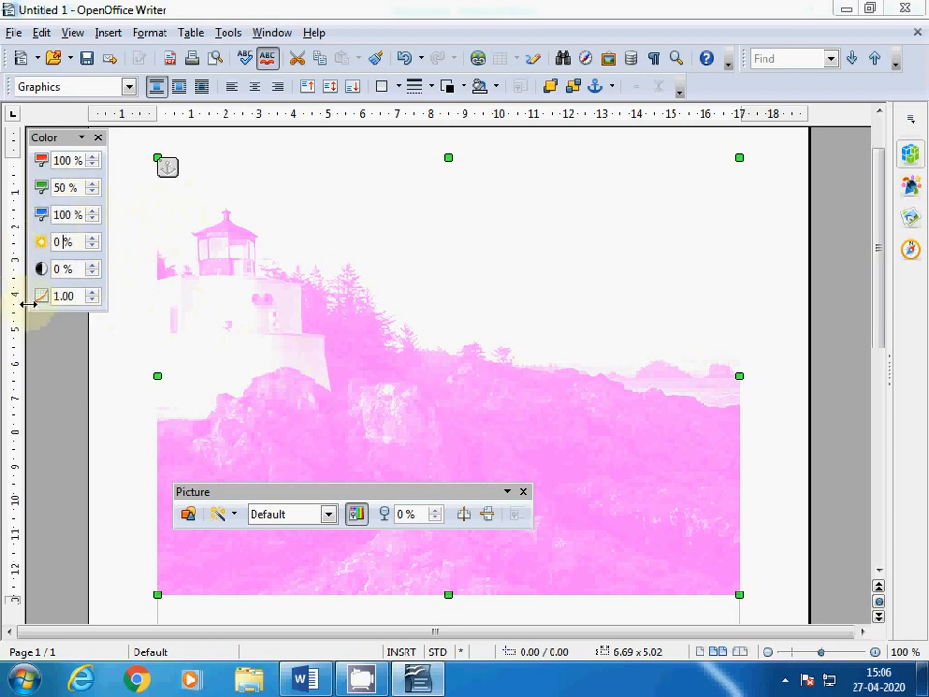
Set the lighthouse picture's brightness to 10% and its contrast to 20%.
key(BackSpace)
text(10)
click(61, 268)
key(BackSpace)
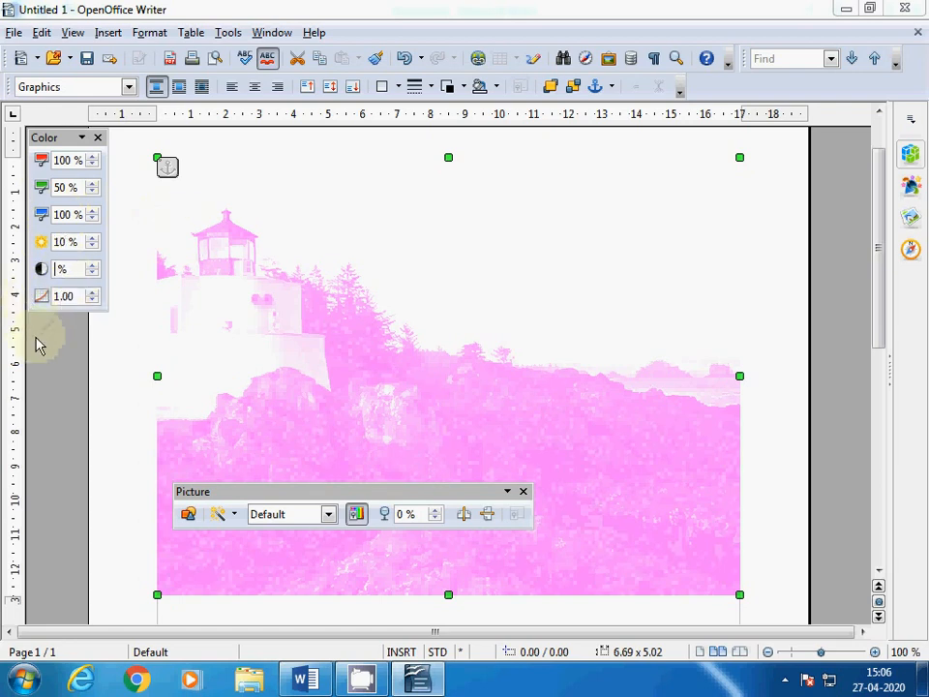
text(20)
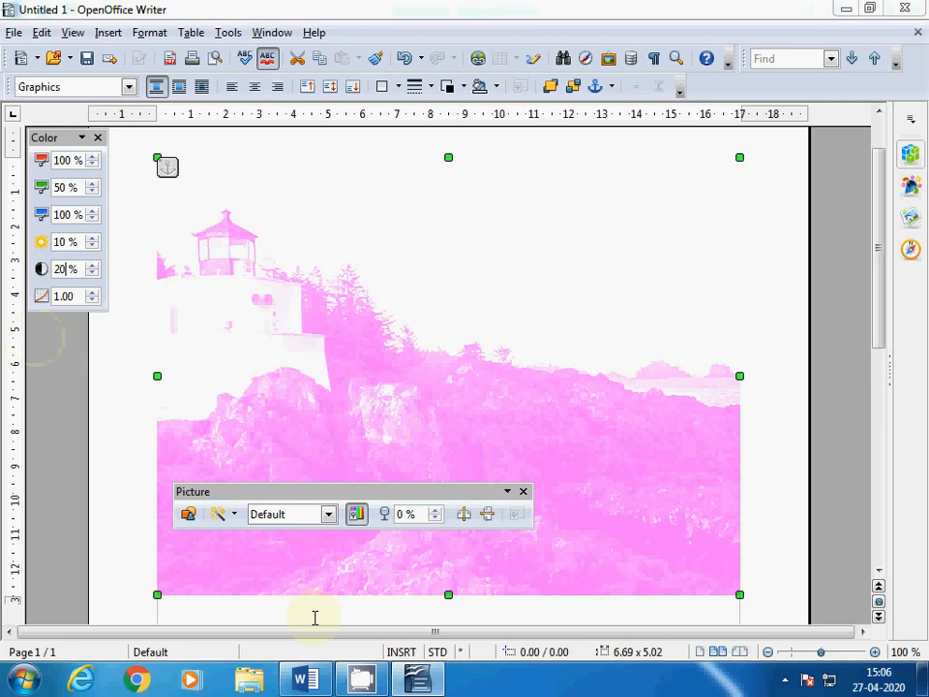
Switch to the notes in Microsoft Word and highlight "100% makes the image white" in the Transparency entry.
click(304, 678)
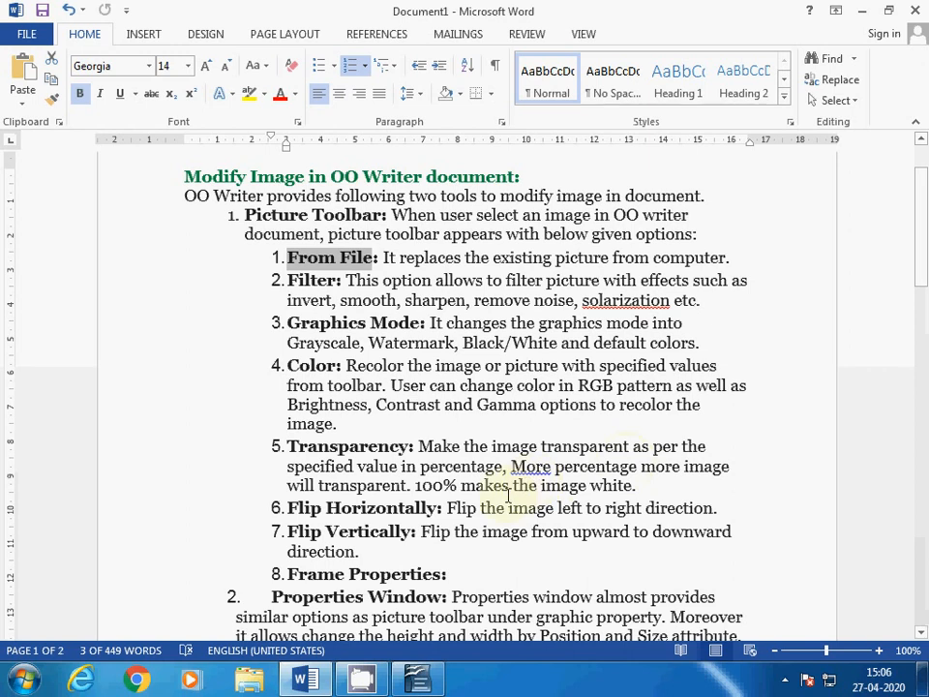
click(551, 466)
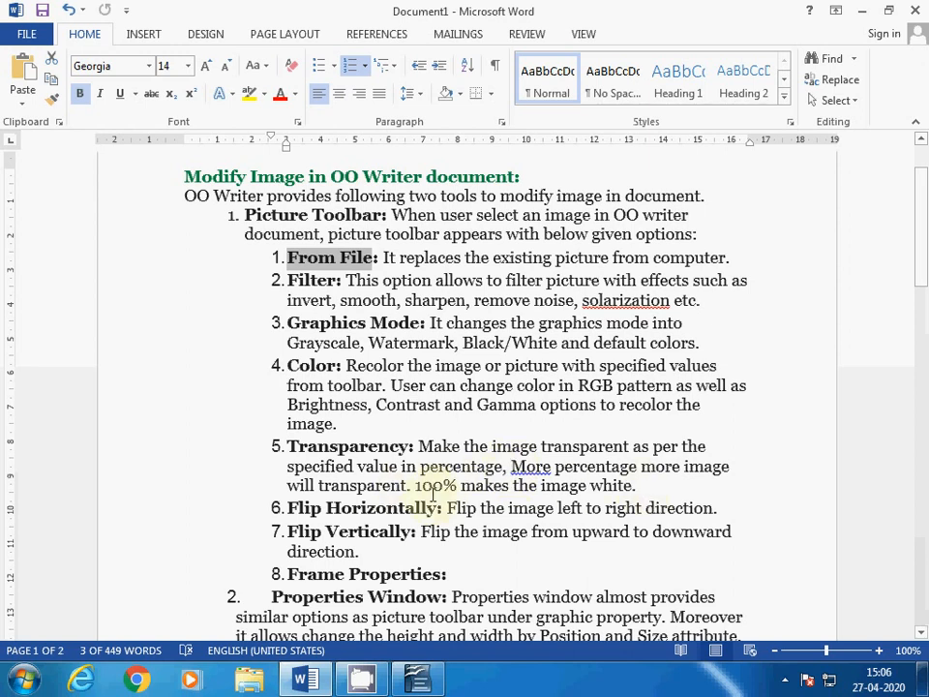
drag(416, 486, 624, 491)
mouse_move(352, 683)
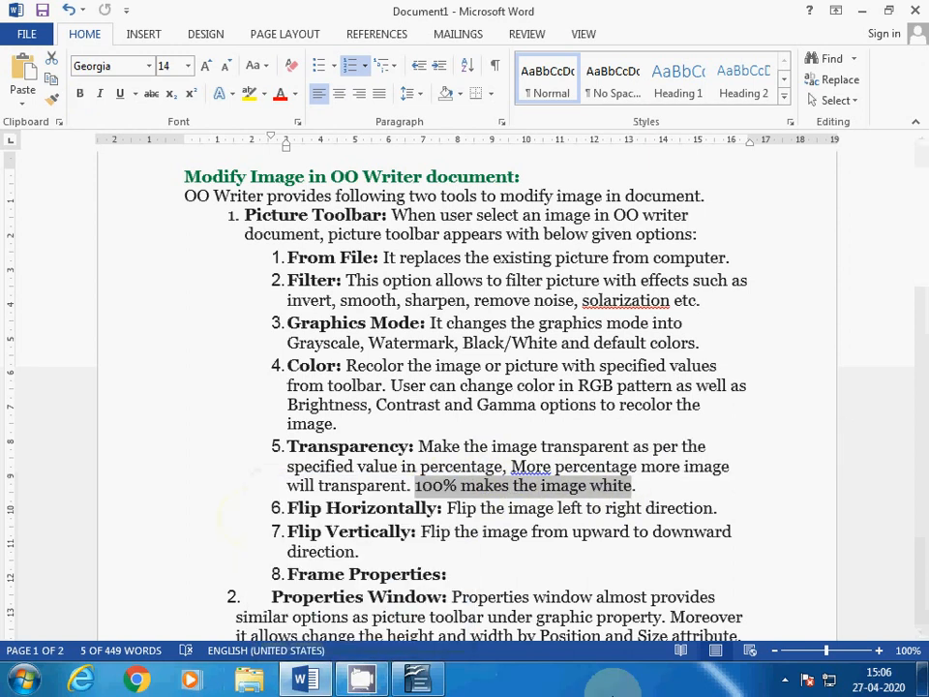
Switch back to the untitled document in OpenOffice Writer.
key(alt+Tab)
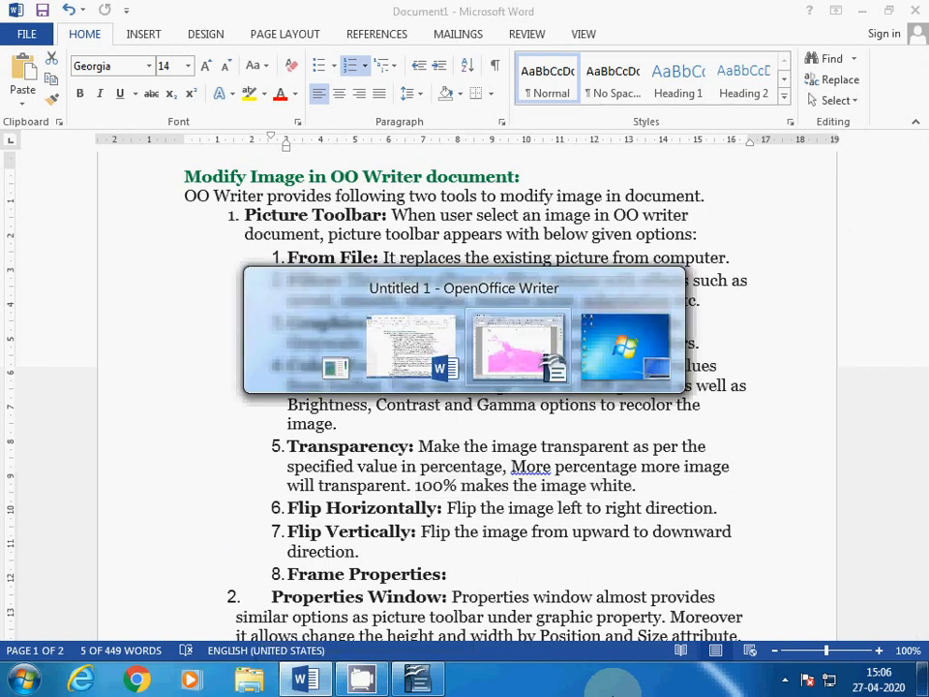
key(Tab)
key(Tab)
key(Tab)
key(Tab)
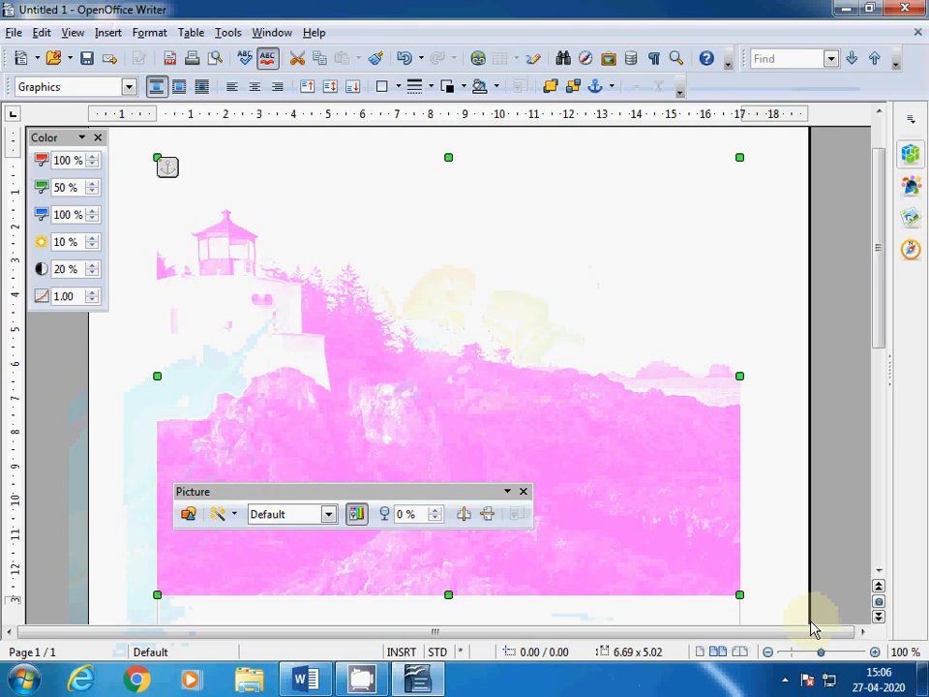
Undo the contrast, brightness and red, green and blue changes to restore the lighthouse picture's original colors.
key(ctrl+z)
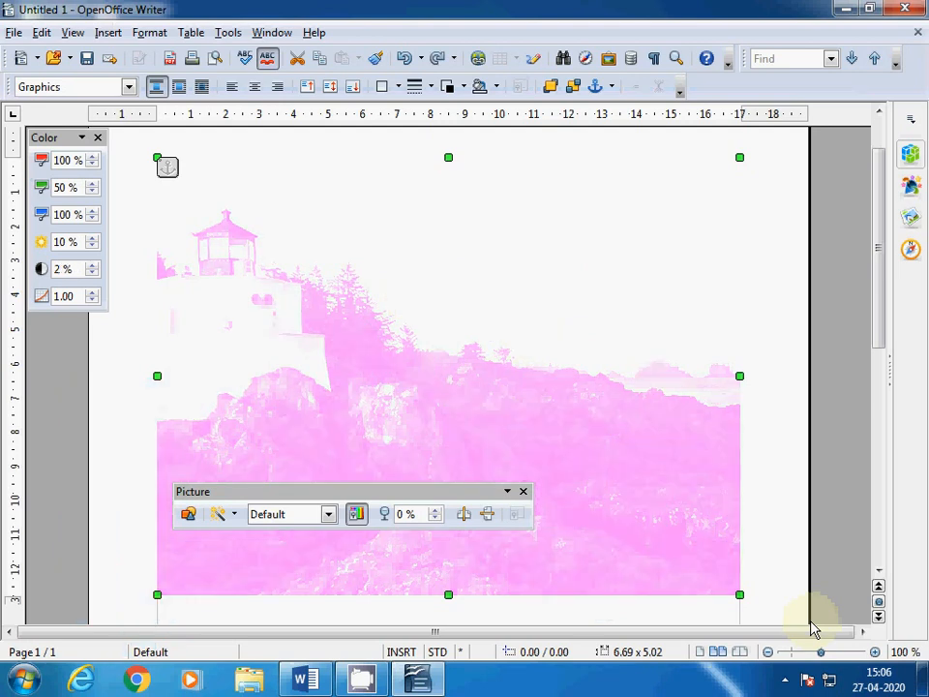
key(ctrl+z)
key(ctrl+z)
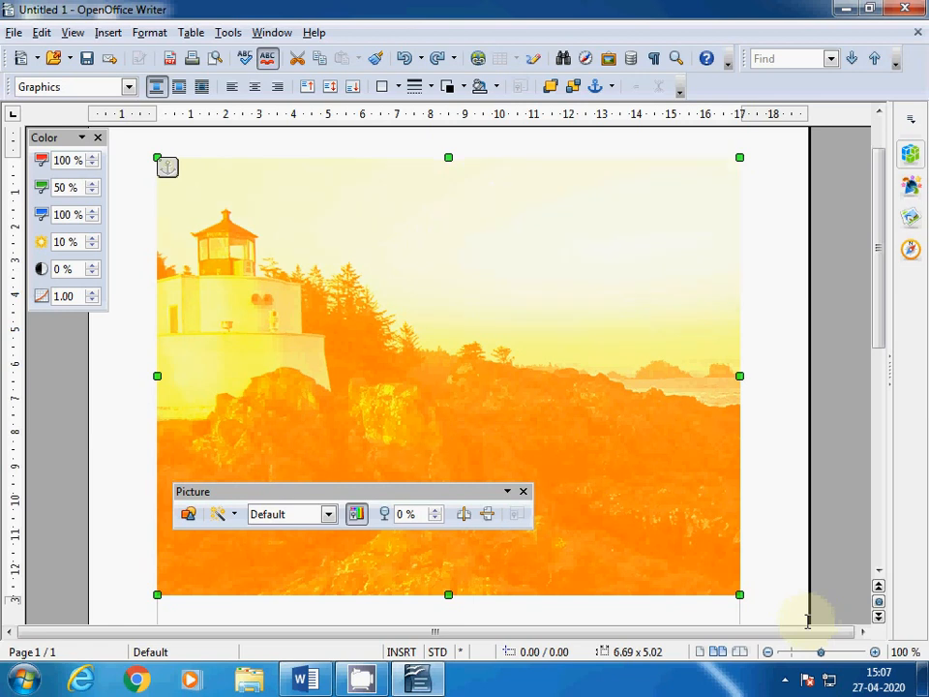
key(ctrl+z)
key(ctrl+z)
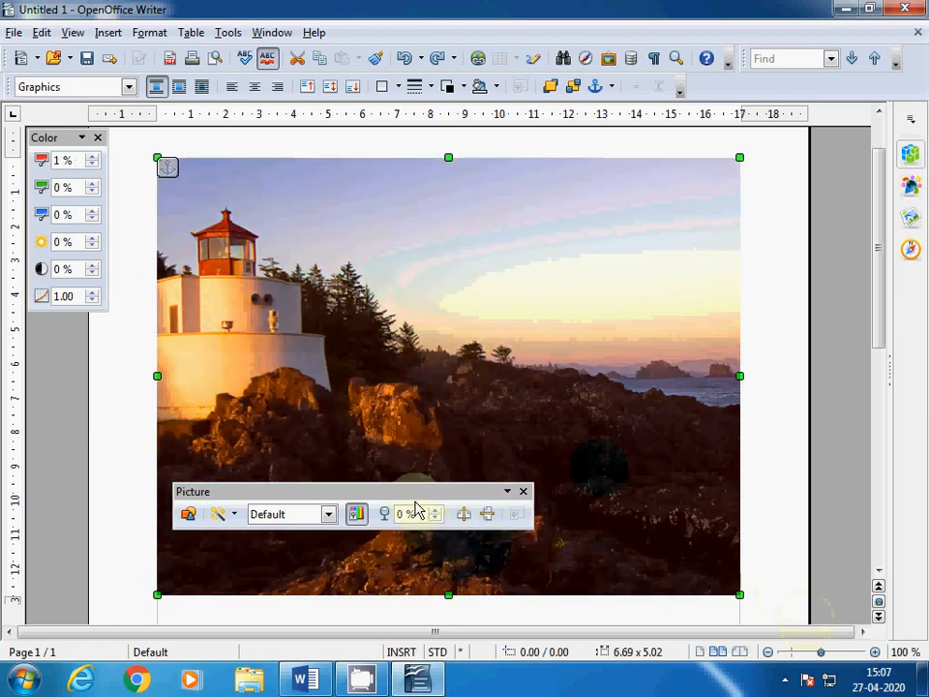
Set the lighthouse picture's transparency to 50%.
drag(406, 516, 390, 523)
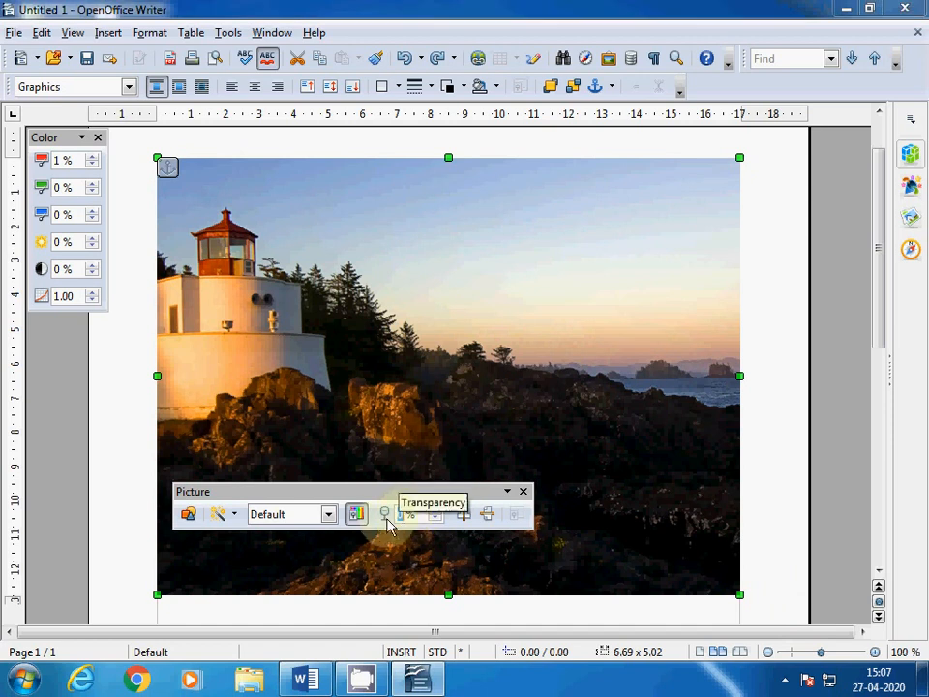
text(5 )
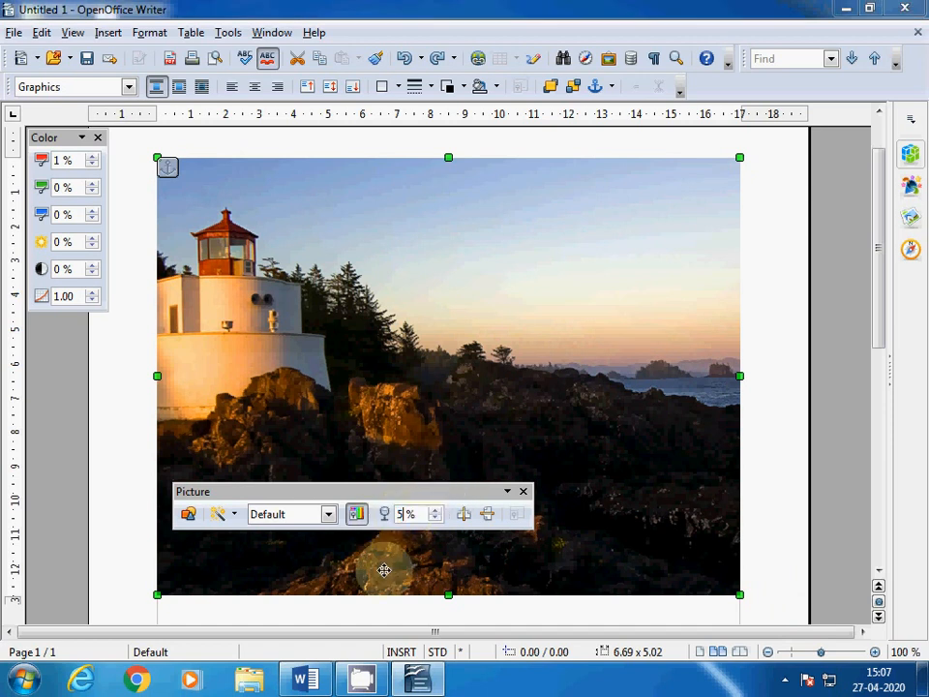
text(0)
key(Return)
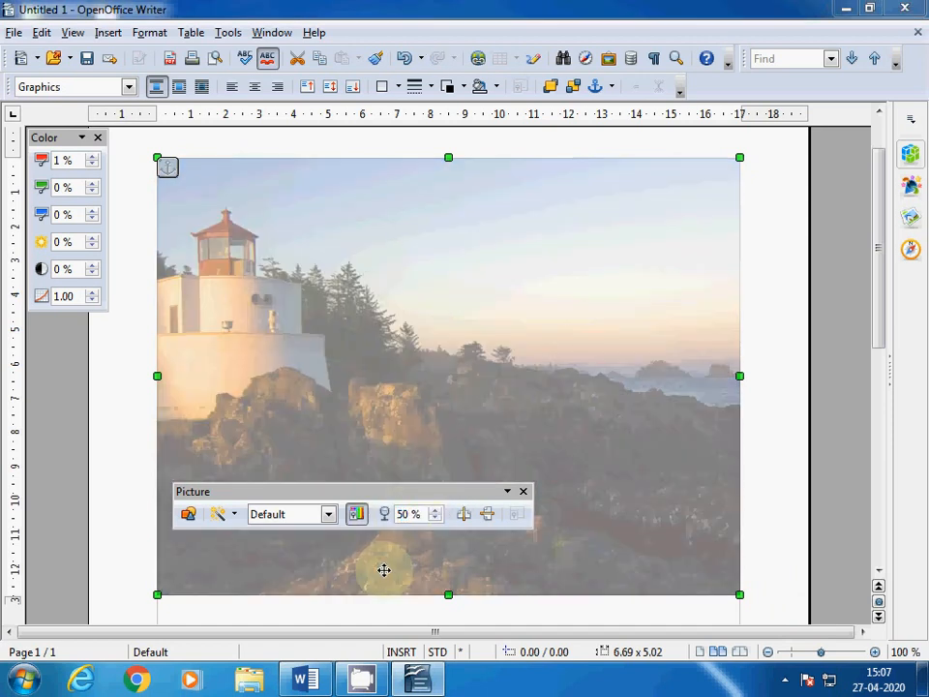
Increase the lighthouse picture's transparency to 100%.
key(BackSpace)
key(BackSpace)
text(100)
key(Return)
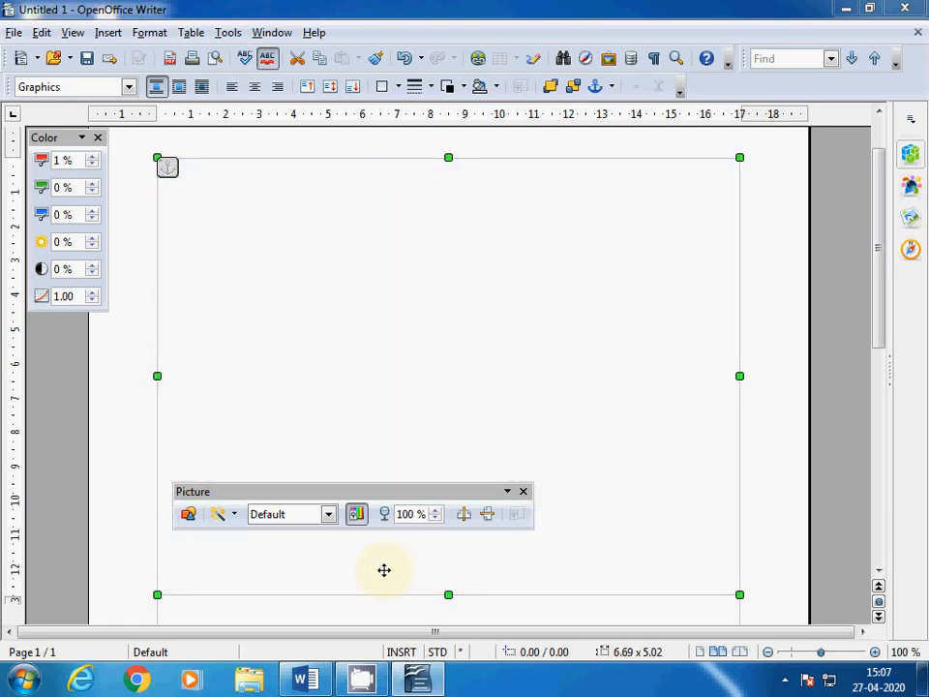
Reduce the lighthouse picture's transparency to 70%.
key(BackSpace)
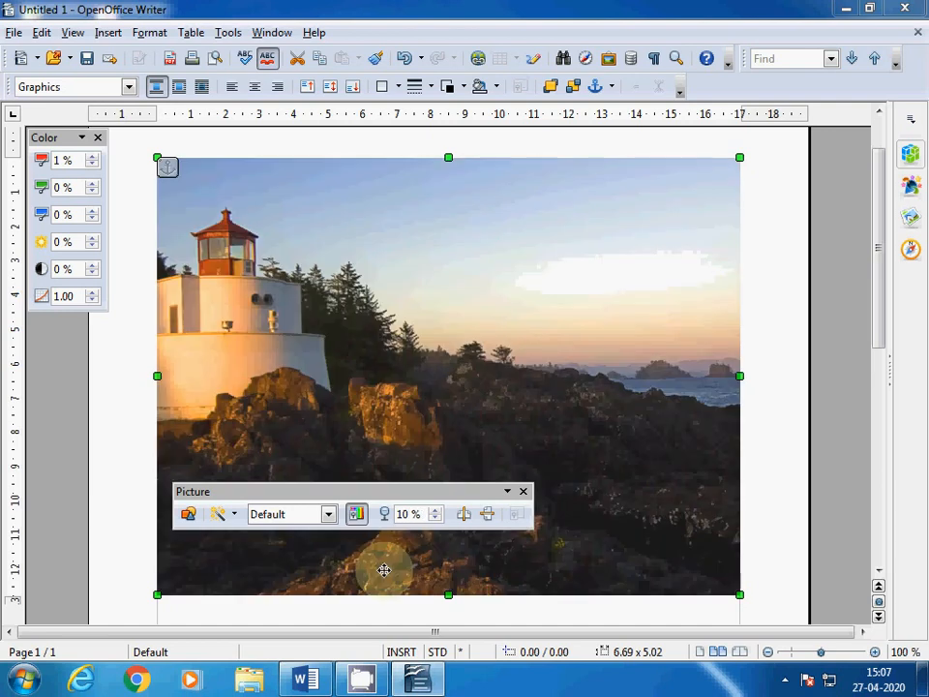
key(BackSpace)
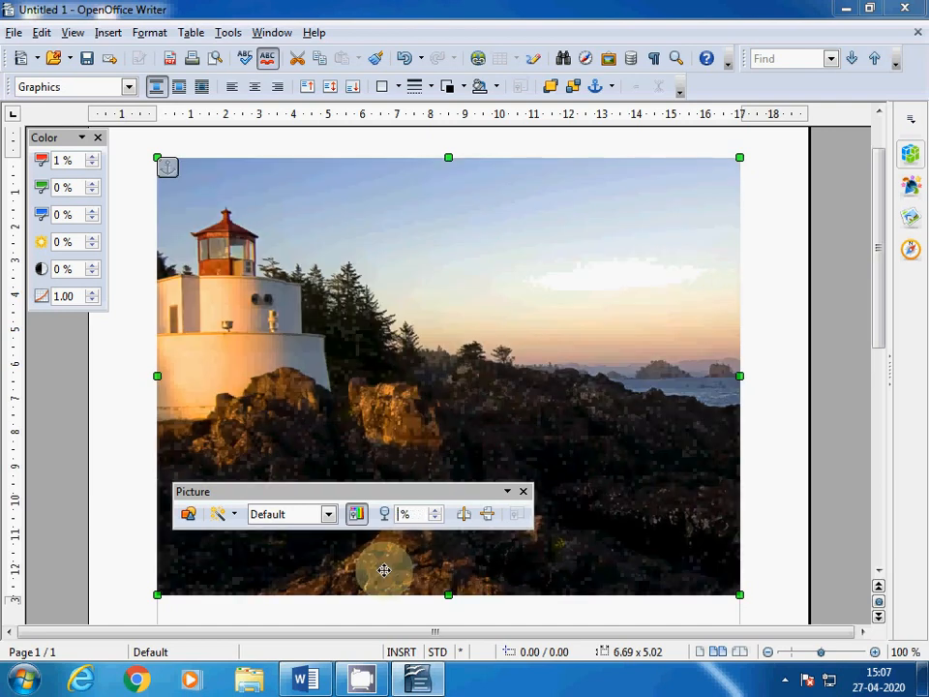
key(BackSpace)
text(70)
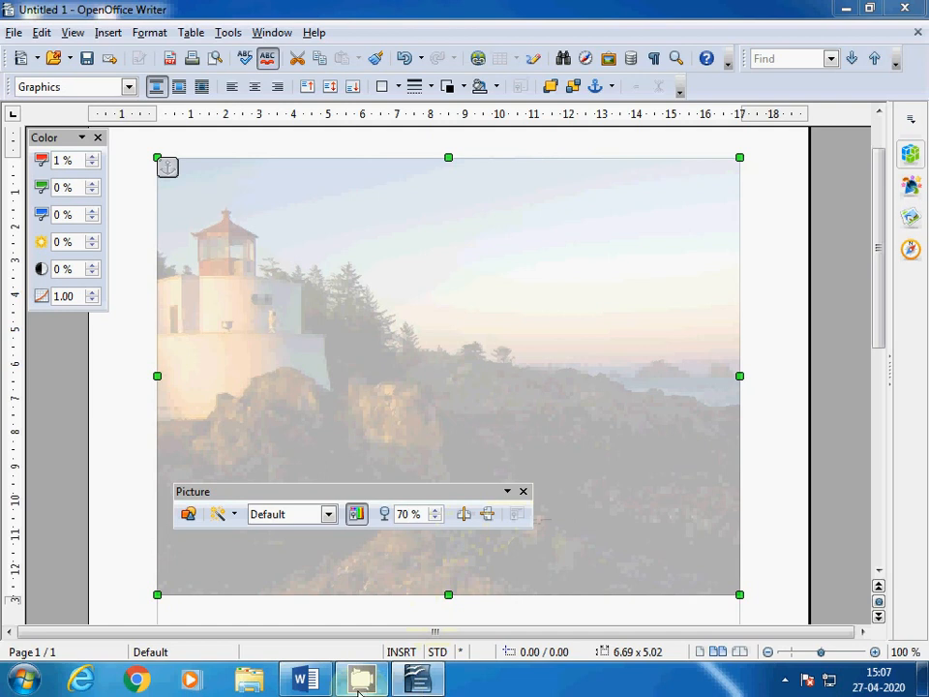
Consult the flip entries in the Word notes, and flip the lighthouse picture horizontally and vertically in OpenOffice Writer.
click(323, 685)
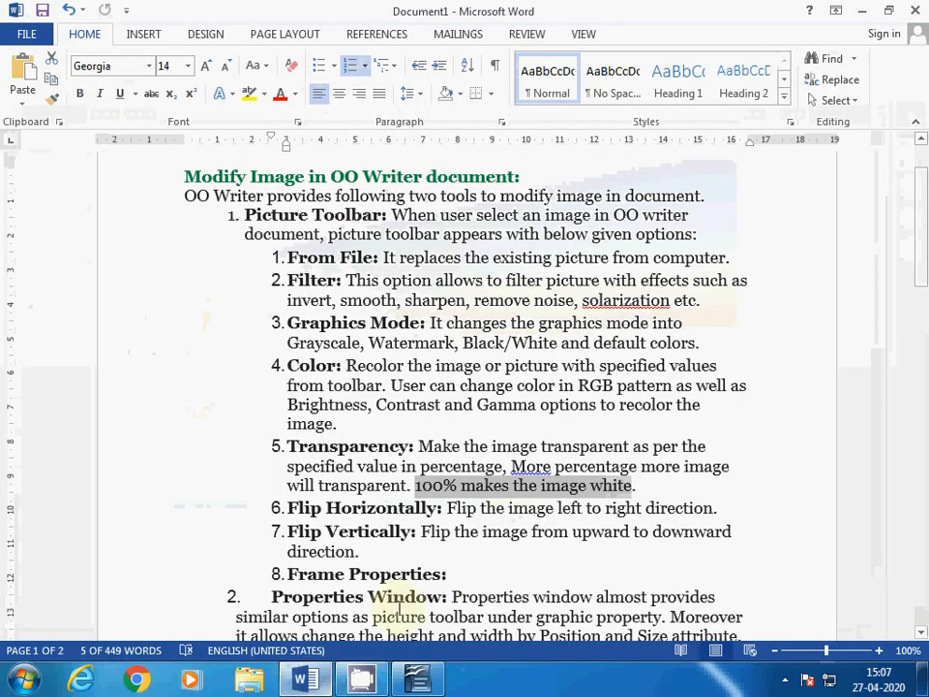
click(545, 510)
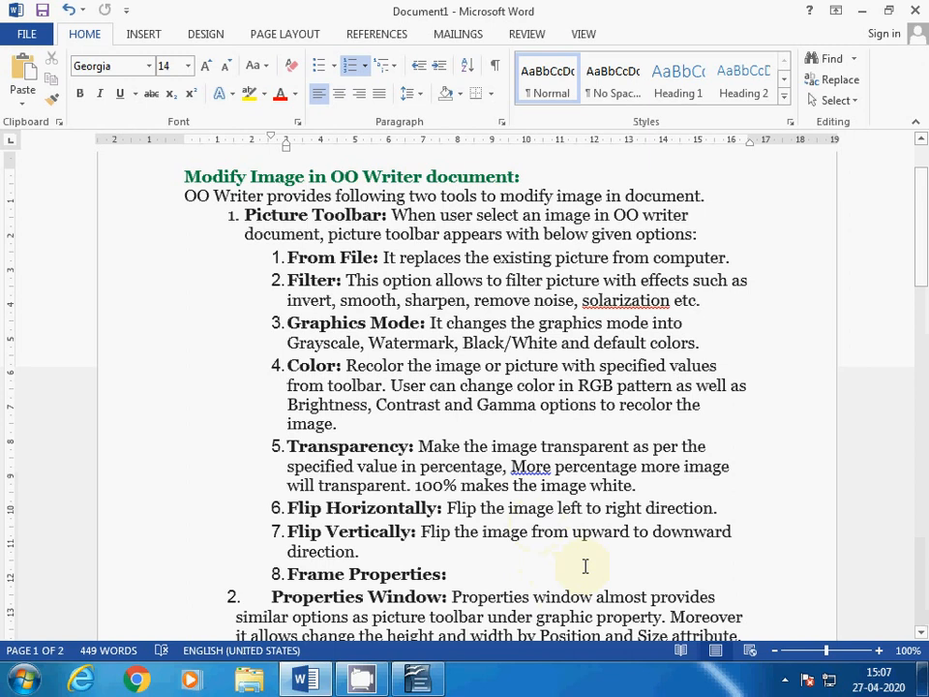
click(419, 681)
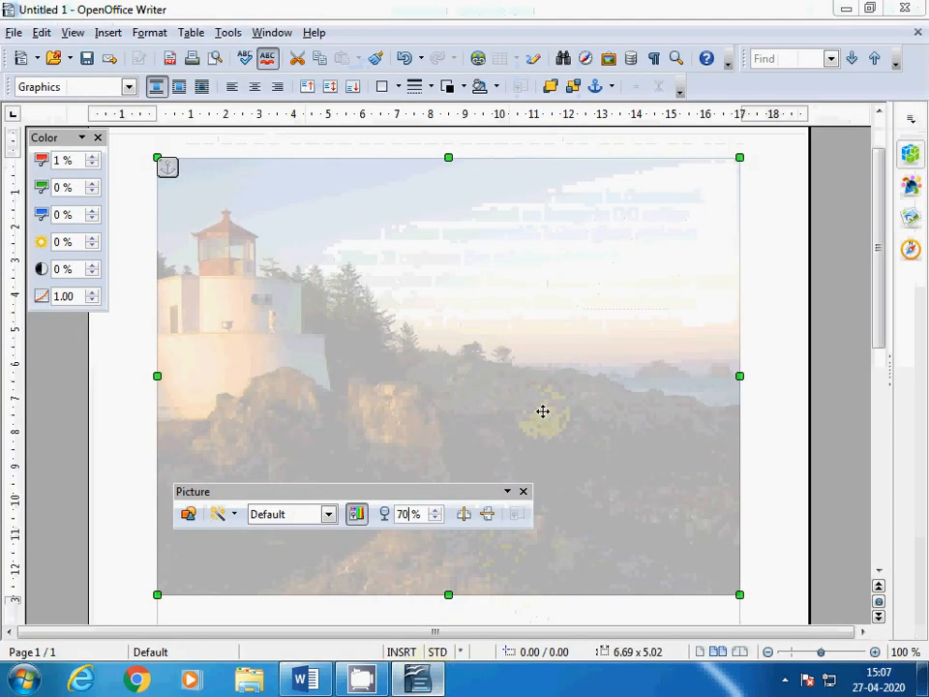
click(469, 517)
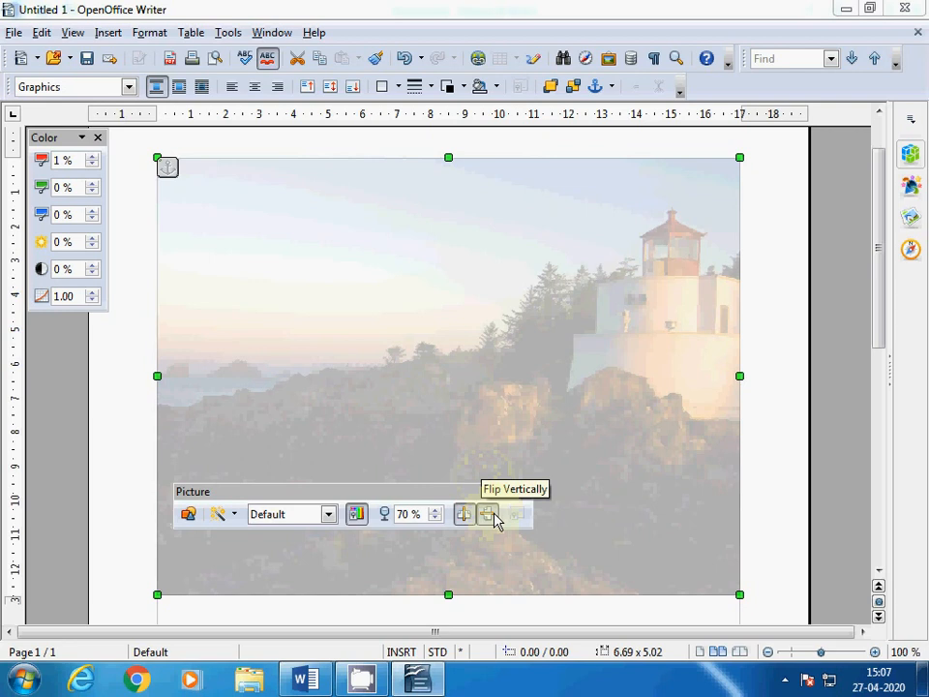
click(490, 514)
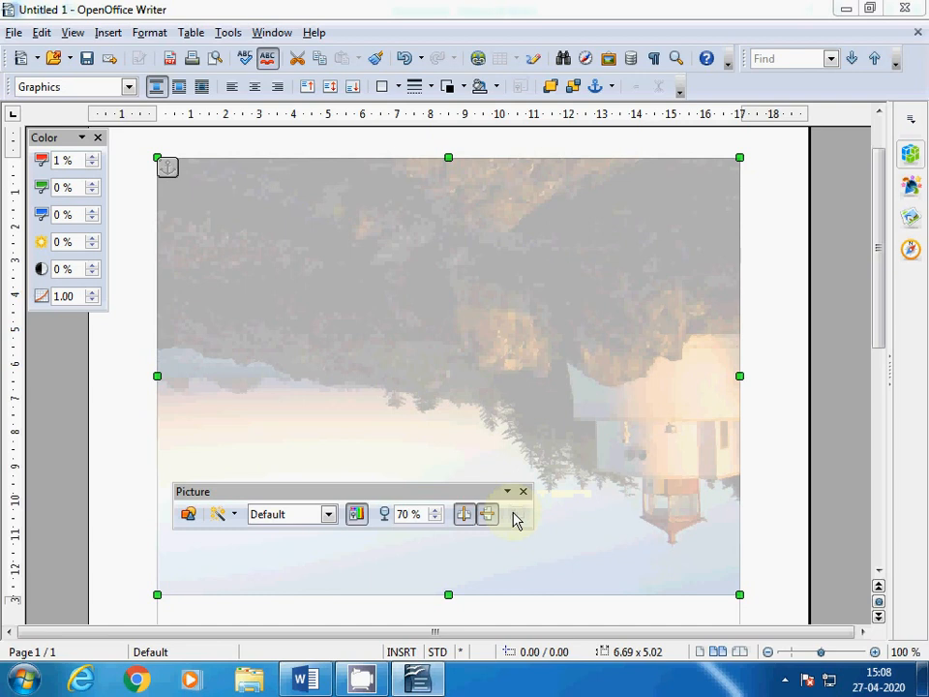
Consult the Properties Window notes in Word, and show the picture's properties in OpenOffice Writer with the Graphic section collapsed.
click(306, 681)
scroll(300, 484, down, 4)
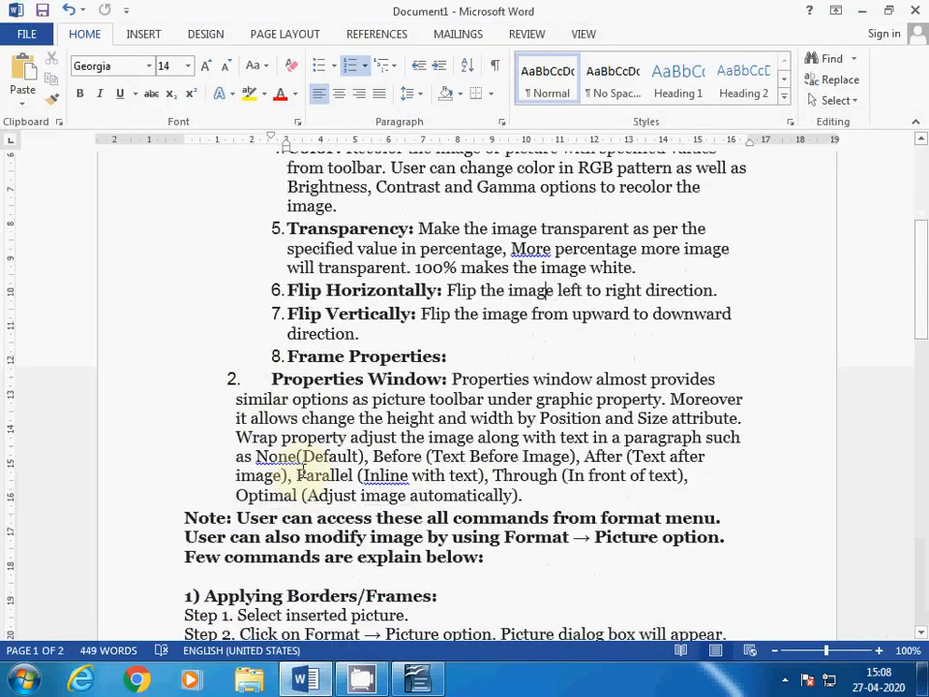
click(437, 684)
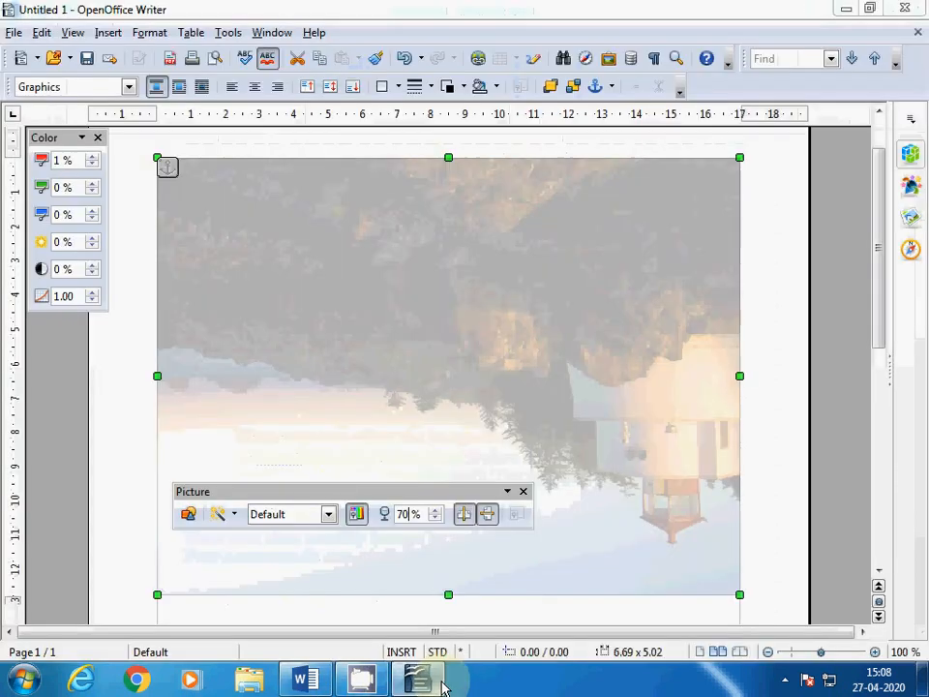
click(910, 160)
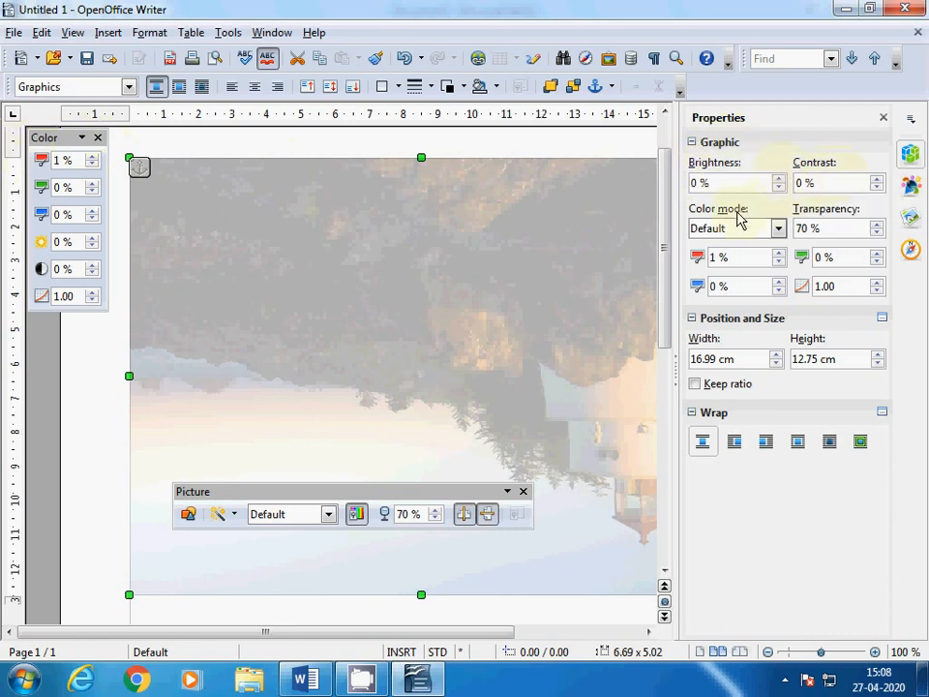
click(693, 144)
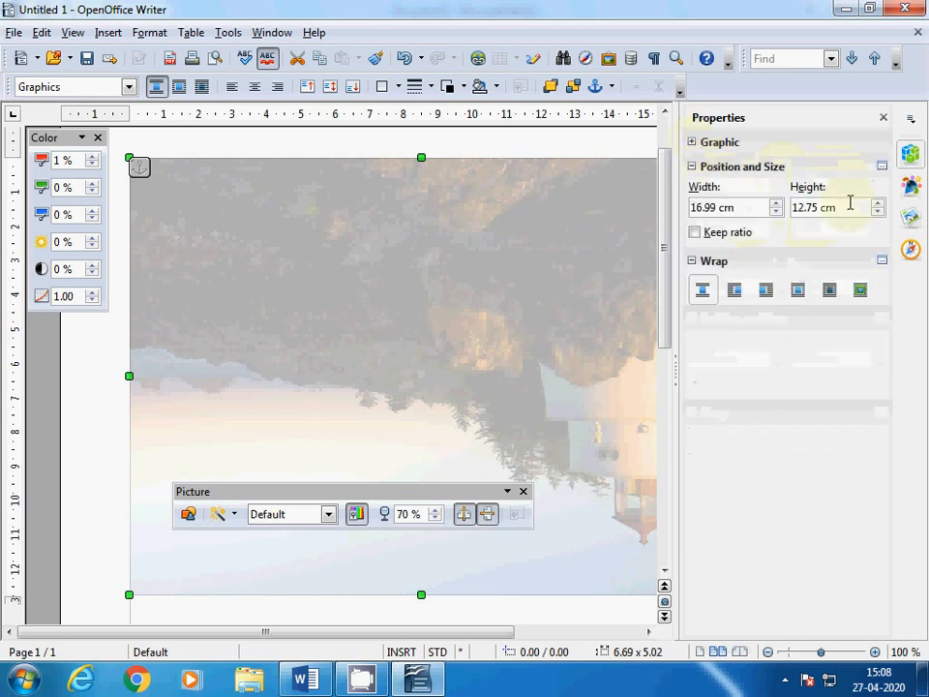
Examine the picture's width, height and Keep ratio settings under Position and Size.
click(742, 208)
click(844, 204)
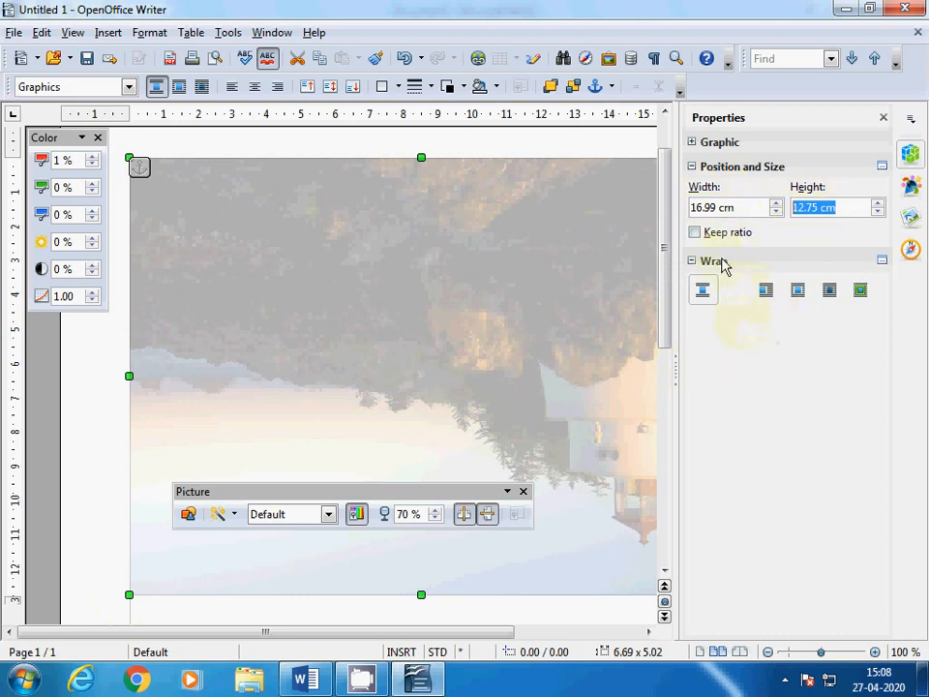
click(694, 234)
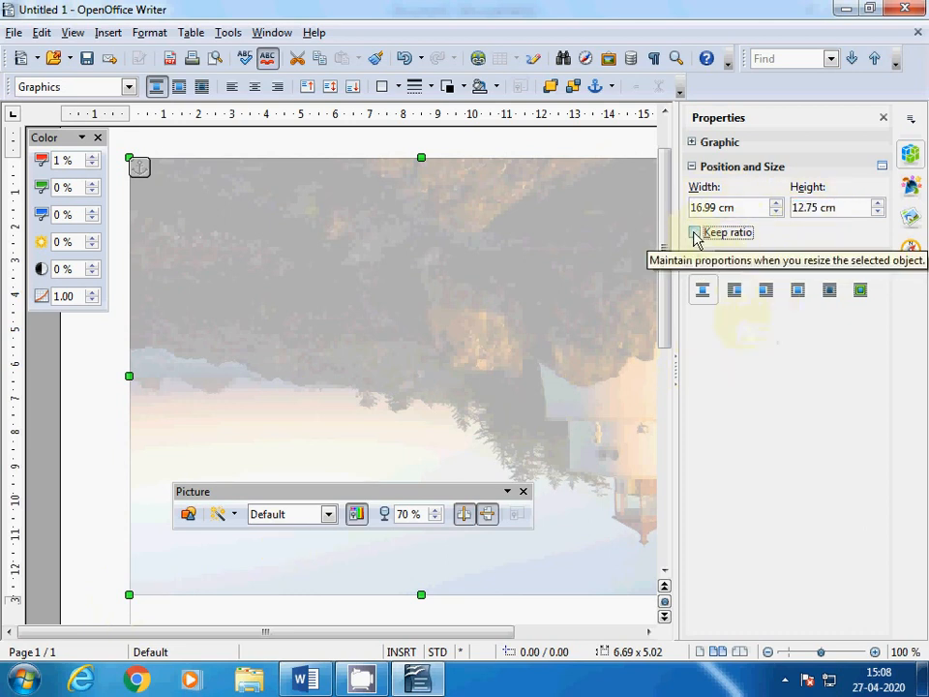
click(695, 235)
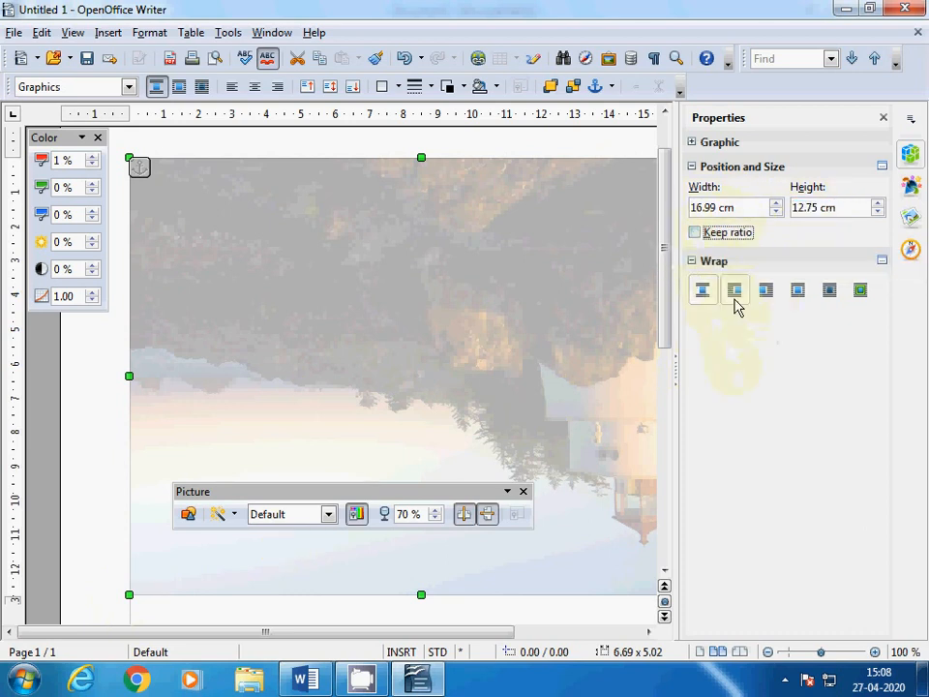
Shrink the lighthouse picture to about 1.83 by 2.23 inches and flip it vertically.
click(552, 359)
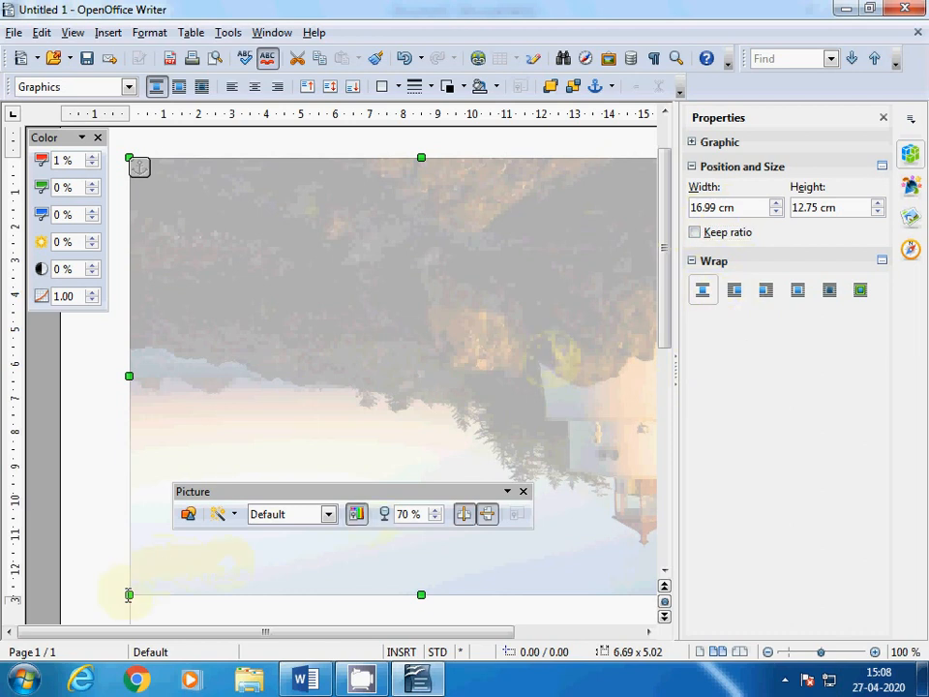
drag(129, 594, 556, 535)
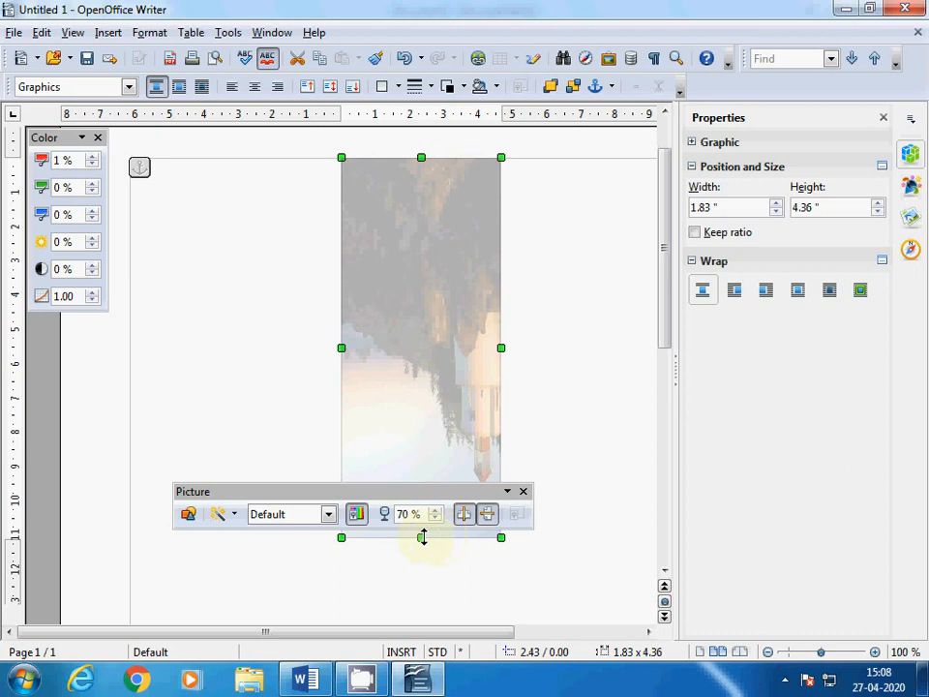
drag(422, 538, 430, 351)
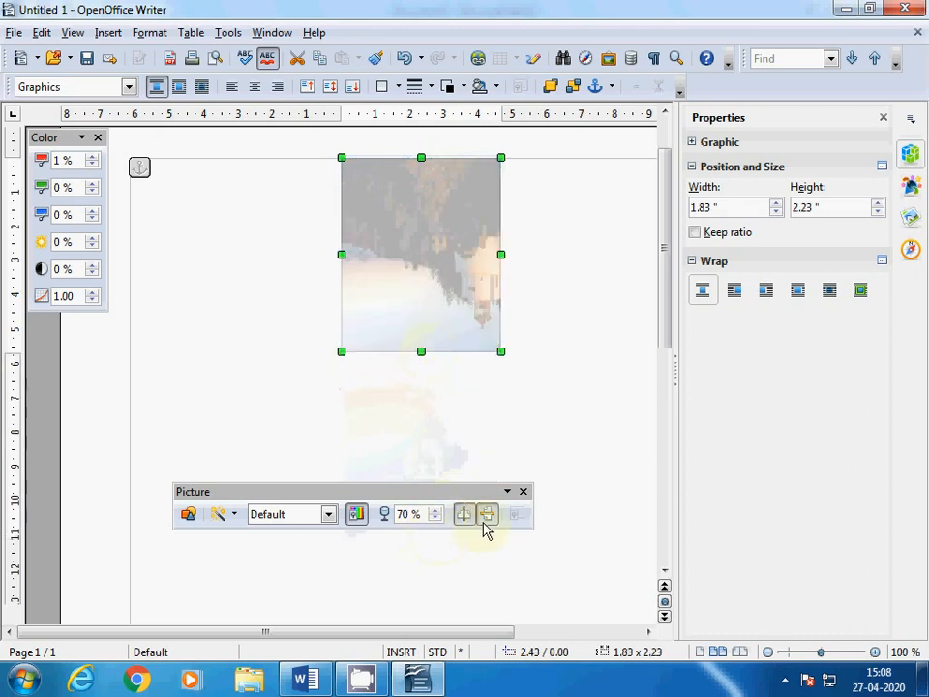
click(489, 521)
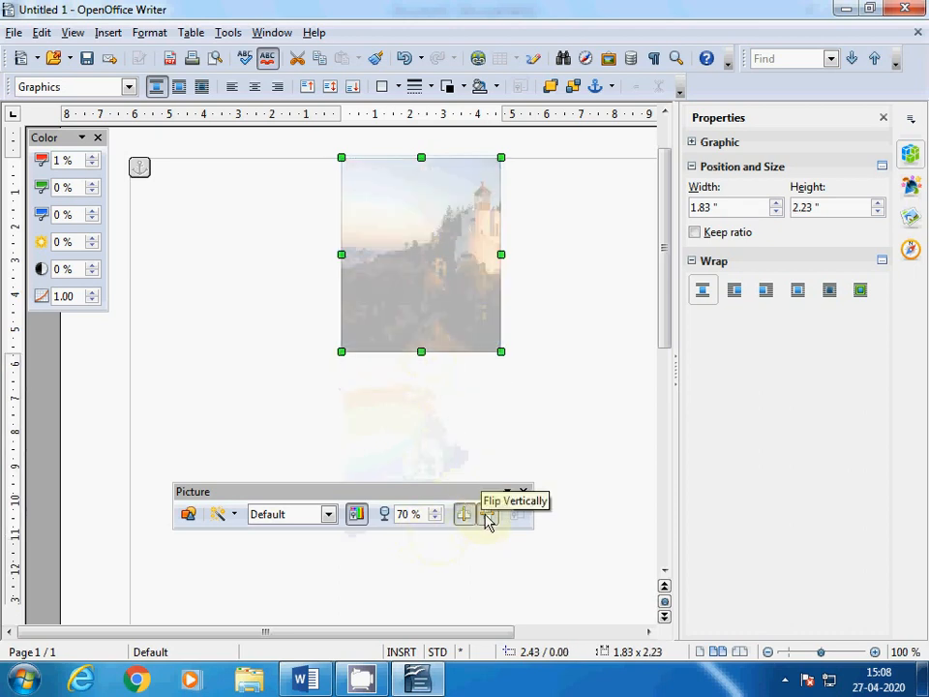
click(415, 395)
click(454, 288)
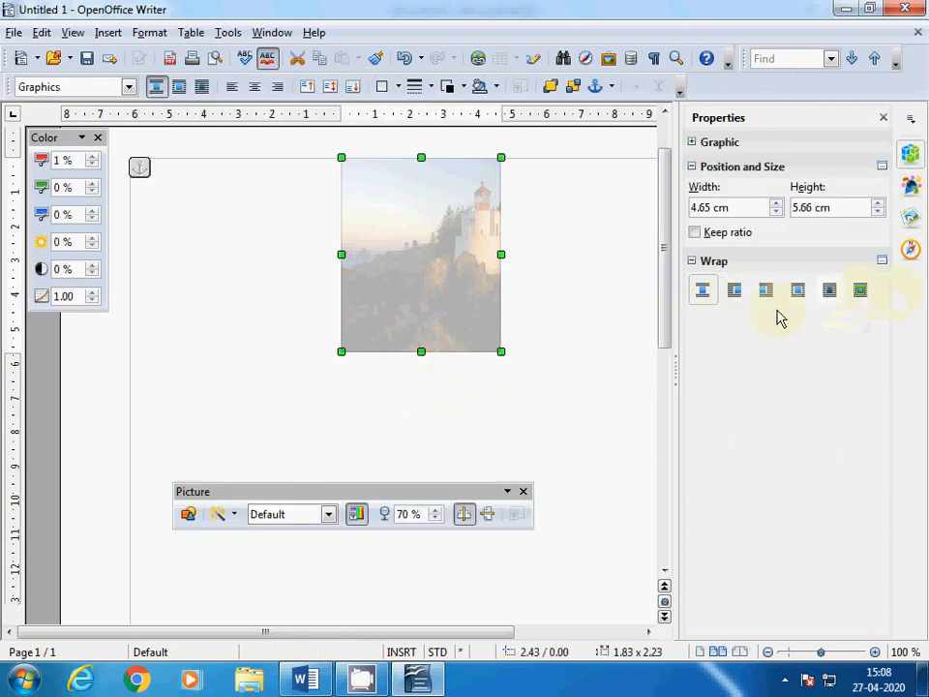
Copy the Properties Window description from the Word notes into the OpenOffice Writer document containing the picture.
click(184, 186)
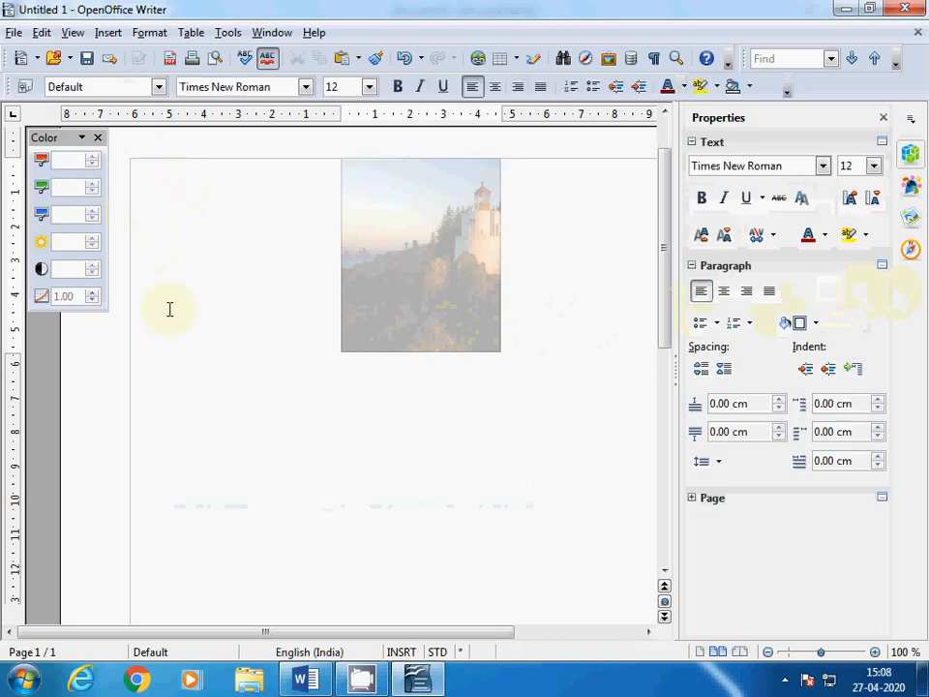
click(303, 678)
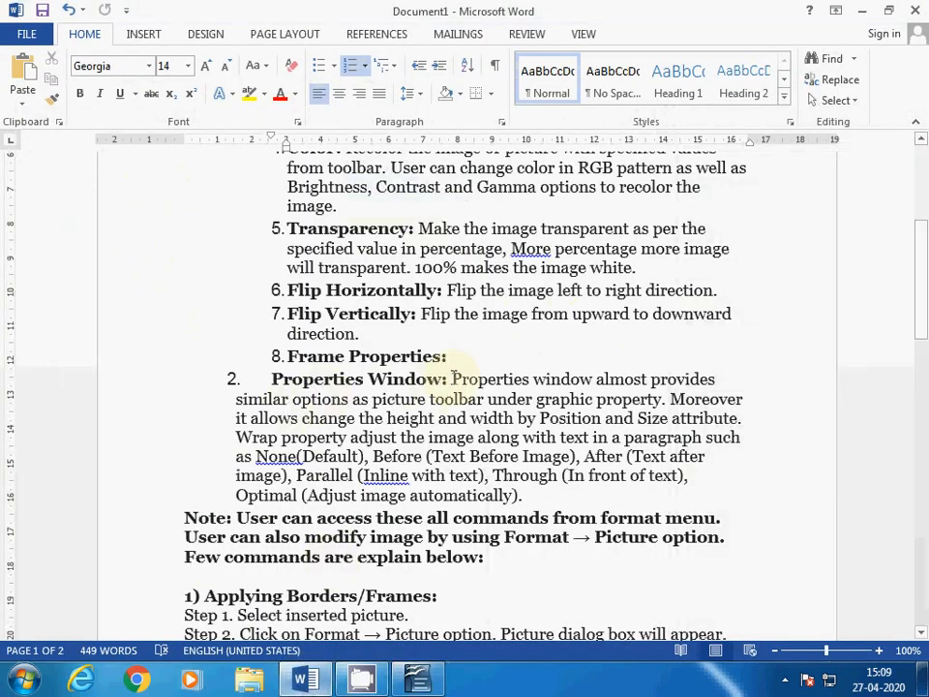
drag(452, 378, 529, 497)
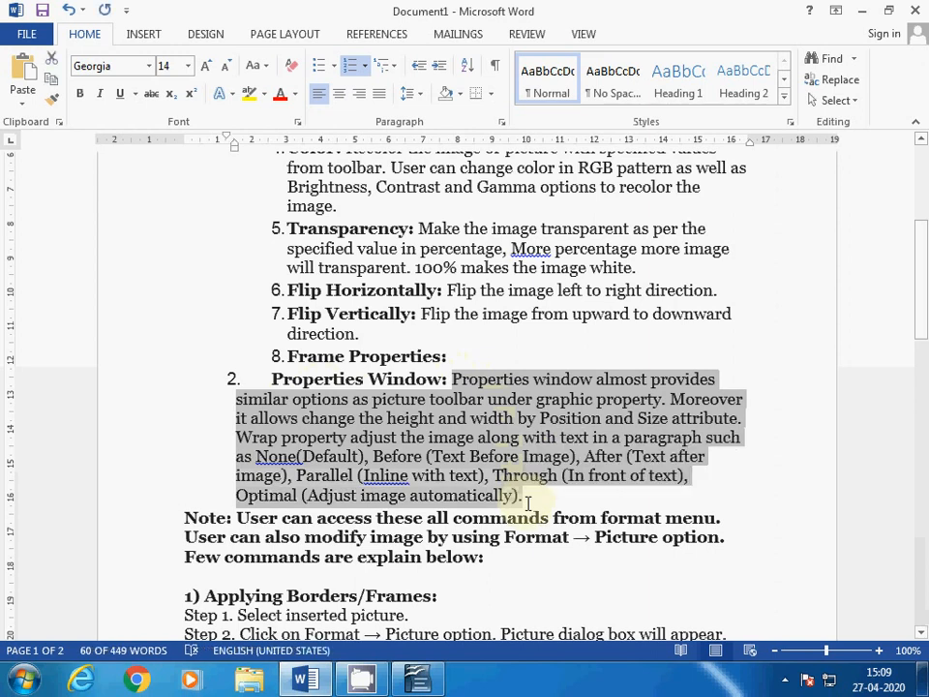
key(alt+Tab)
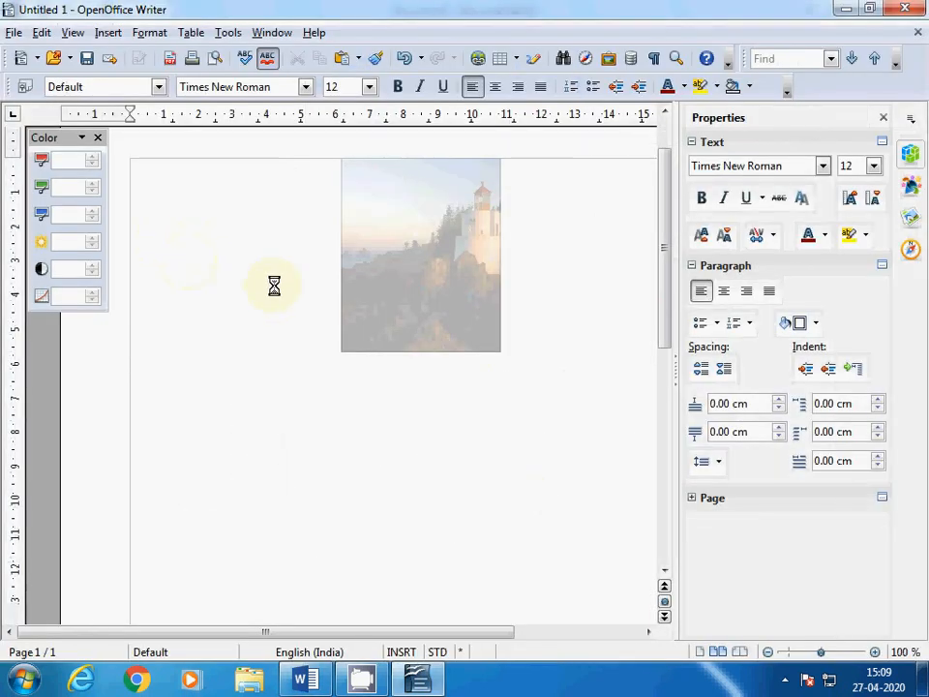
key(ctrl+v)
Move the picture below the pasted paragraph's second line and shrink it to about 1.01 by 1.36 inches.
click(421, 263)
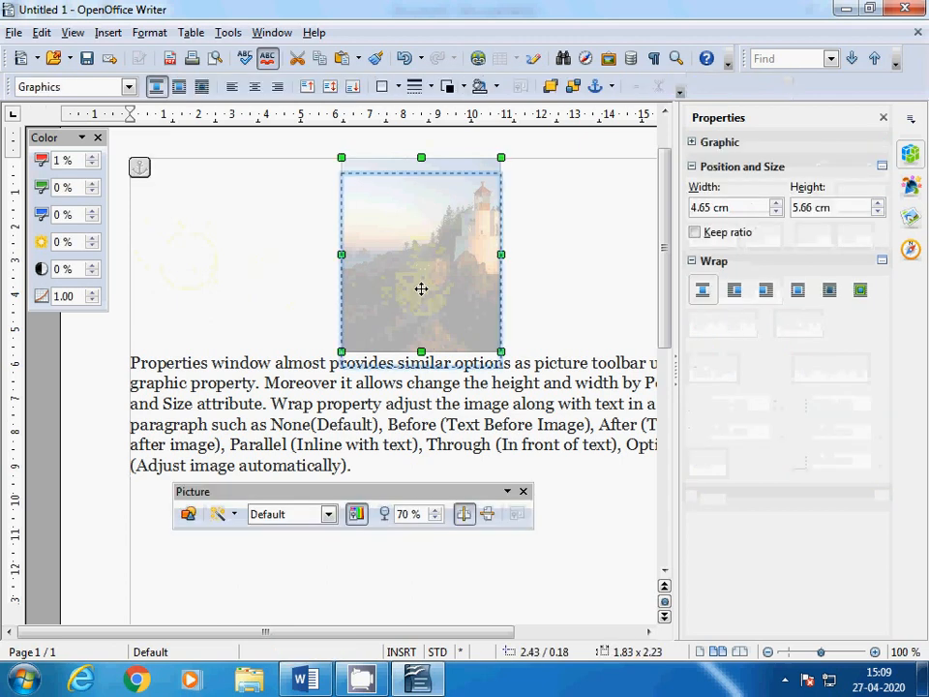
drag(421, 288, 404, 404)
drag(396, 353, 398, 290)
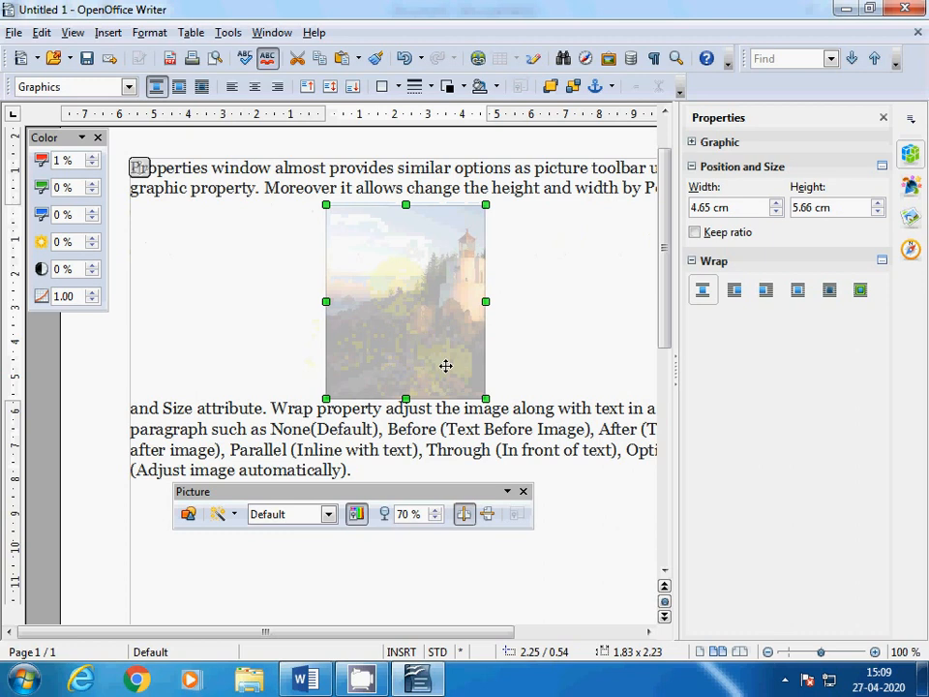
drag(485, 398, 413, 323)
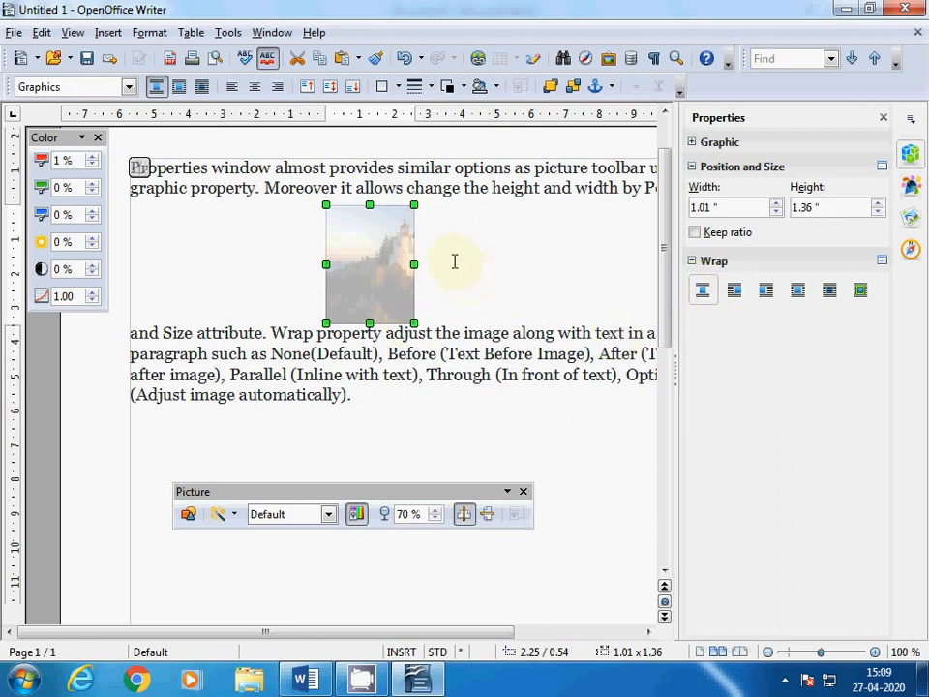
click(454, 261)
Try Before wrap with the picture near the paragraph's right end, and After wrap with it near the left margin.
click(388, 288)
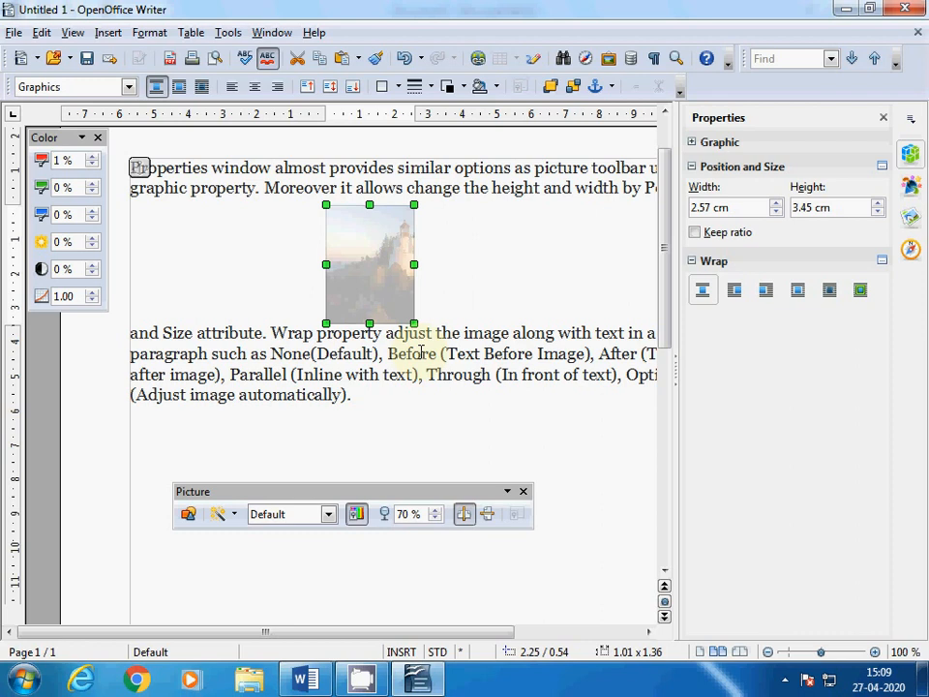
click(734, 291)
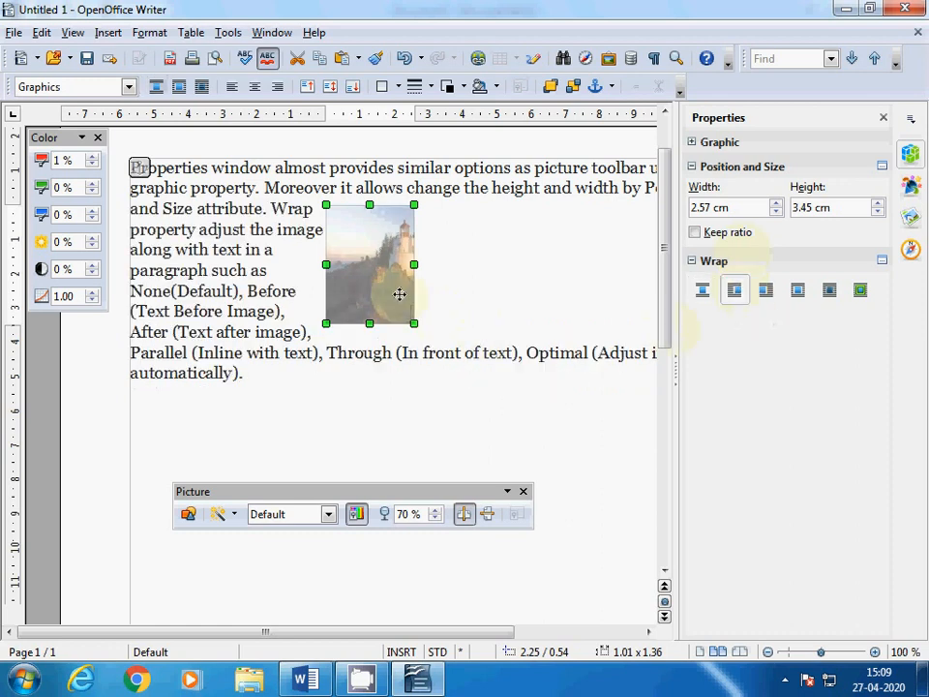
drag(365, 275, 613, 248)
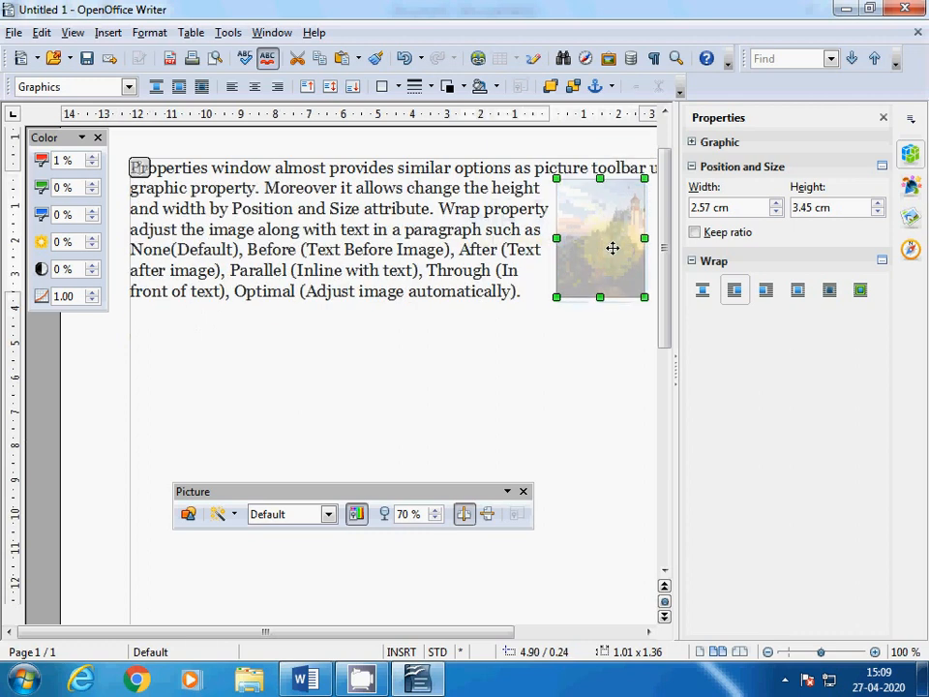
click(762, 294)
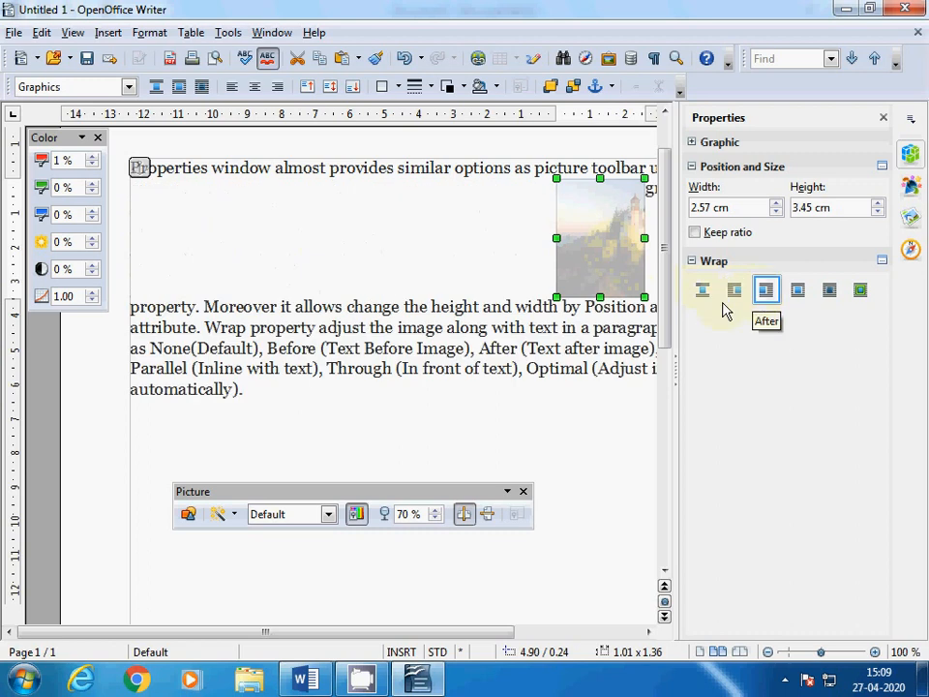
drag(587, 270, 196, 235)
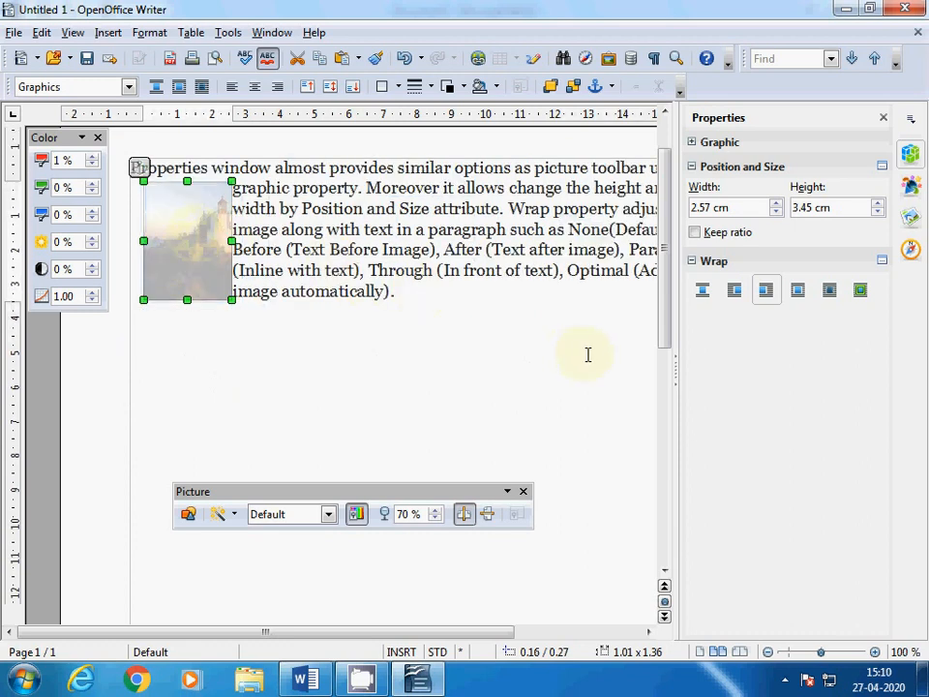
Set the picture's wrap to Parallel and move it to the middle of the paragraph.
click(804, 306)
drag(211, 243, 277, 250)
drag(285, 250, 414, 249)
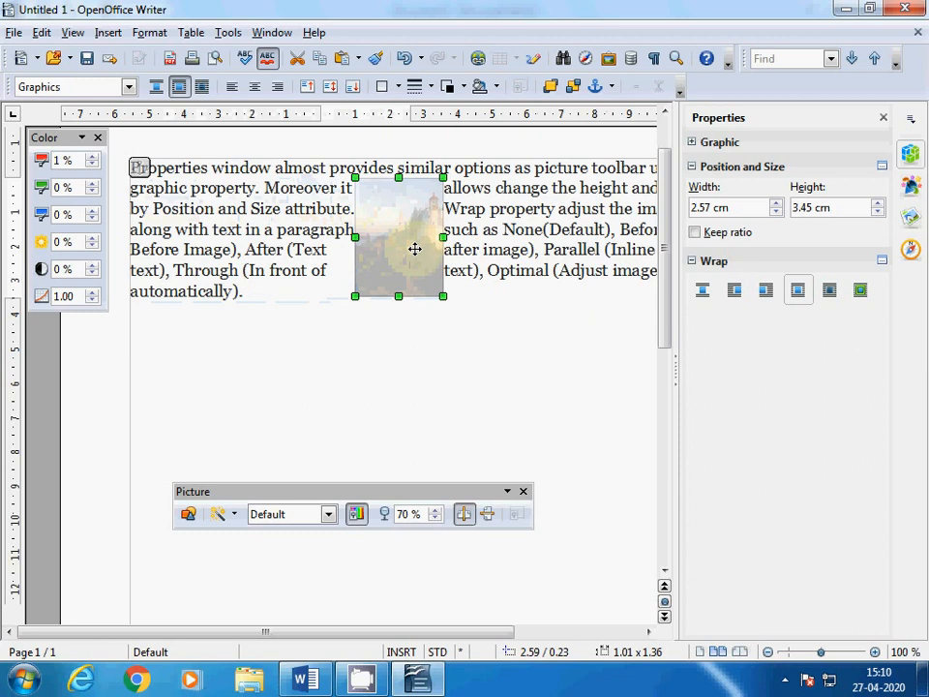
Set the picture's text wrap to Through so it overlaps the paragraph.
click(837, 294)
click(406, 325)
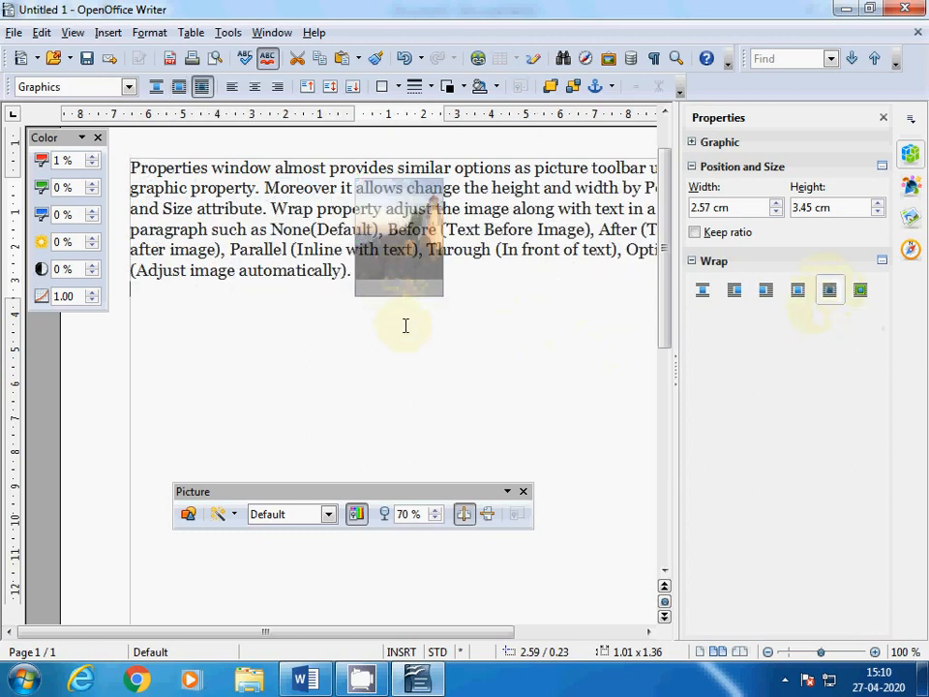
click(414, 290)
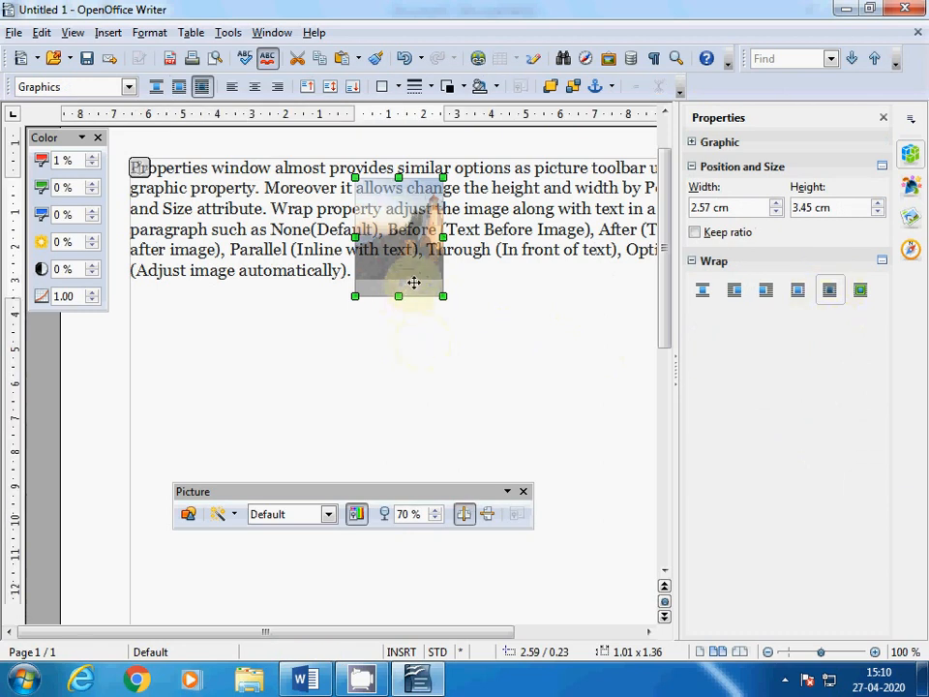
Bring the picture forward in the stacking order over the paragraph text.
right_click(417, 288)
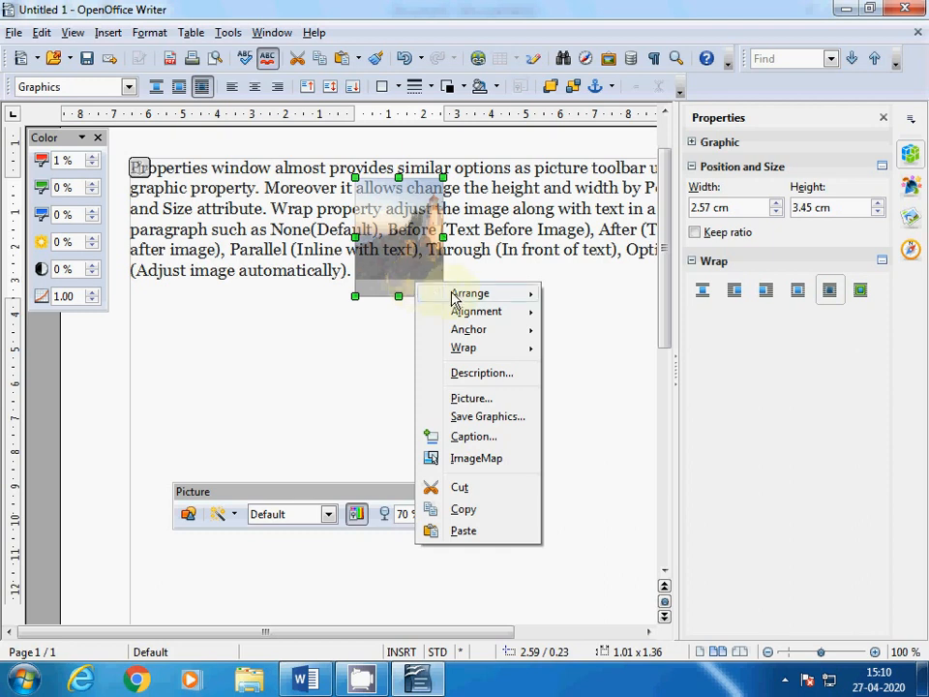
mouse_move(493, 299)
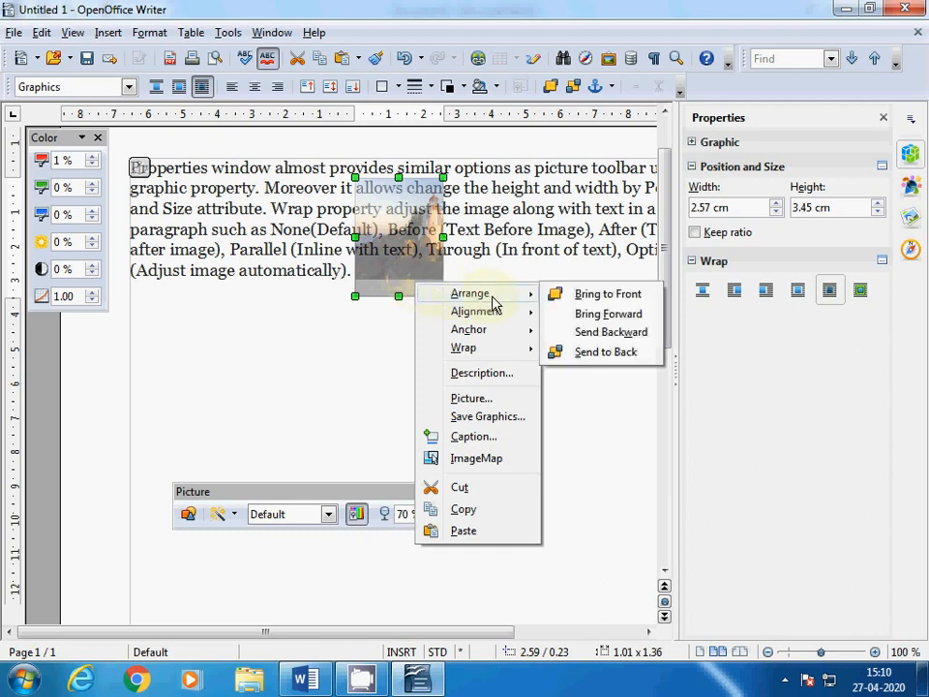
click(597, 320)
right_click(392, 283)
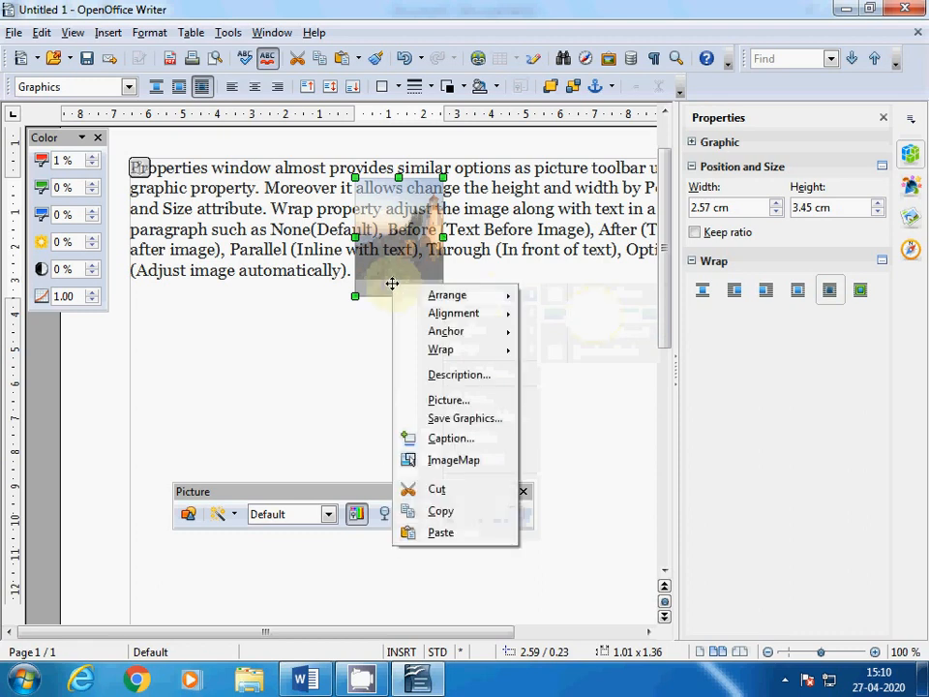
click(556, 278)
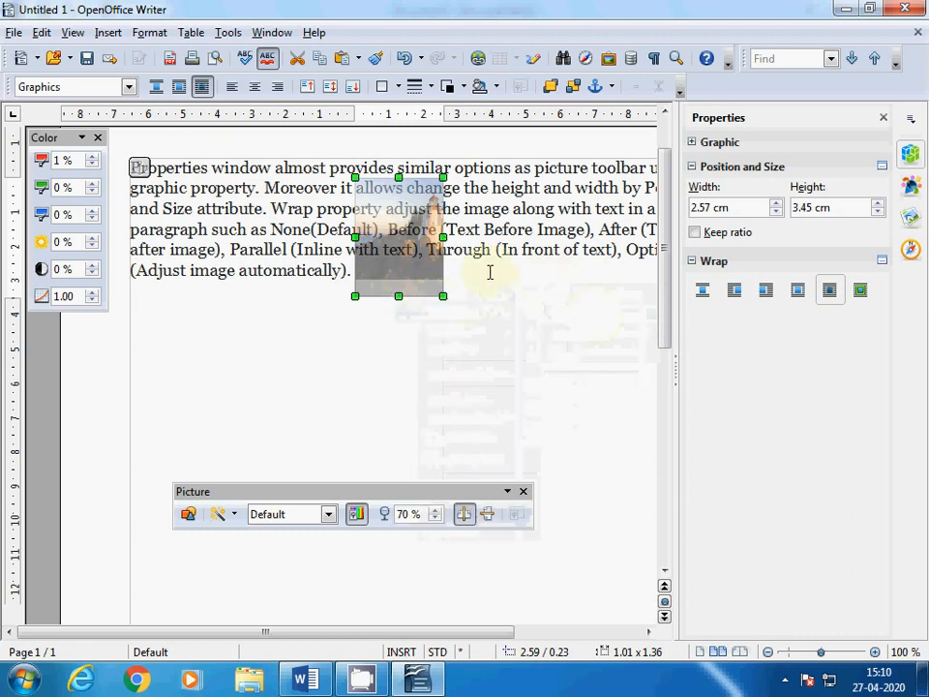
right_click(417, 281)
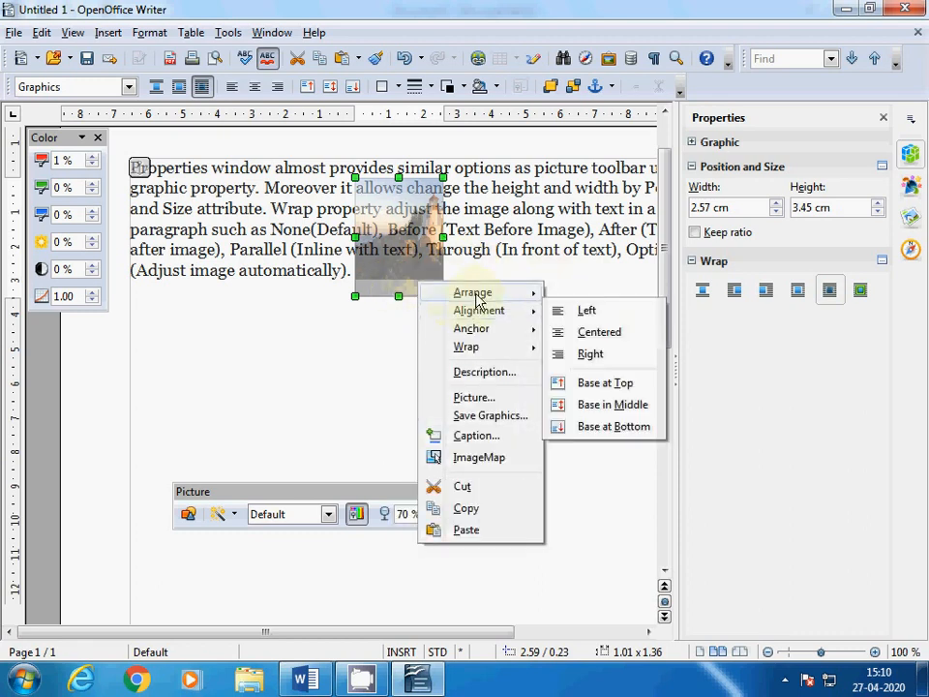
mouse_move(479, 292)
click(598, 313)
click(449, 301)
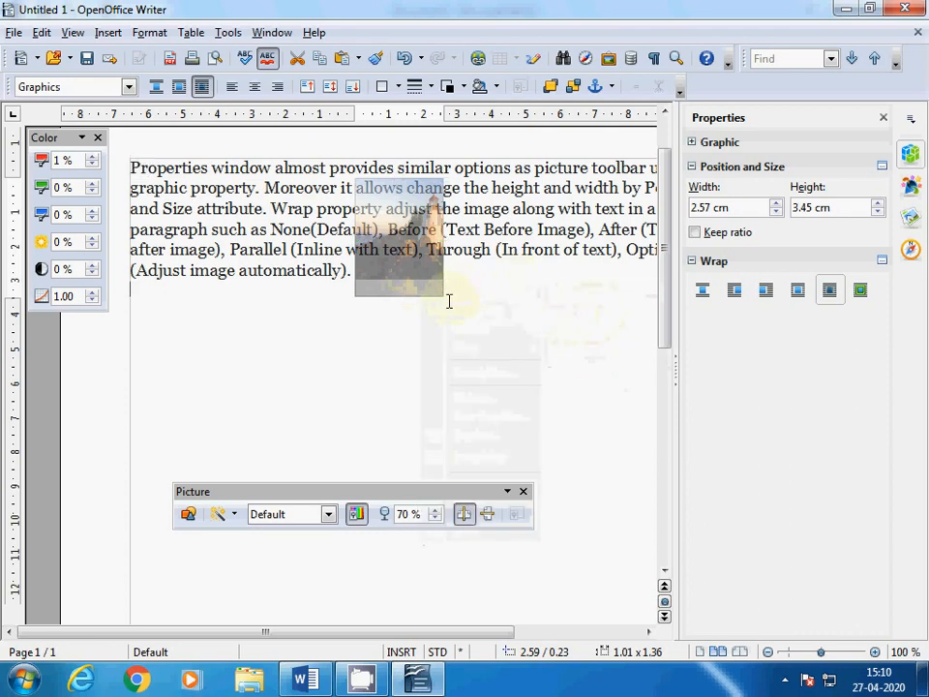
click(422, 280)
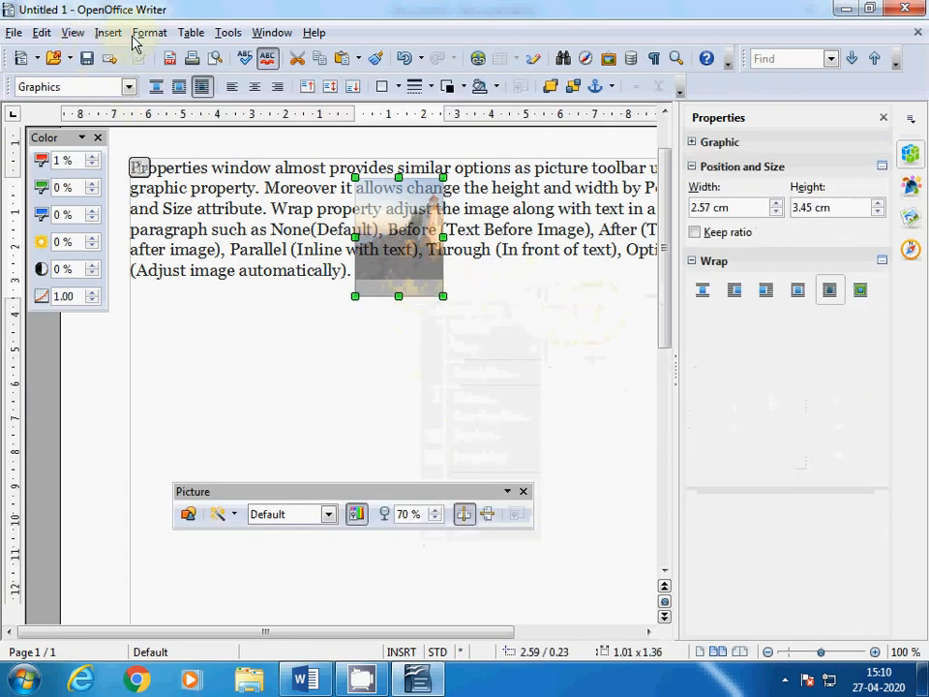
click(135, 38)
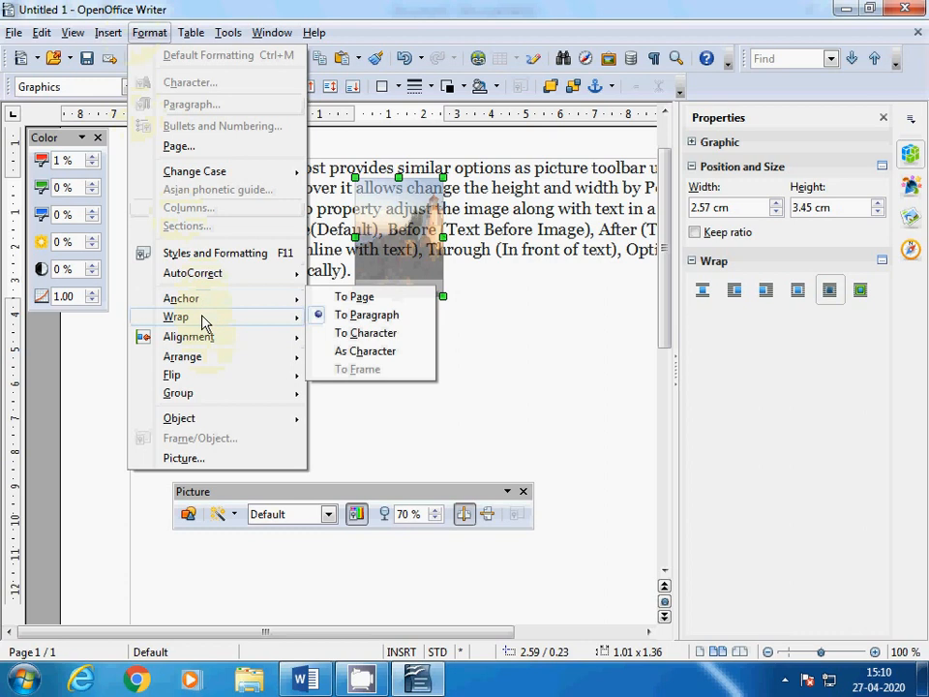
mouse_move(215, 319)
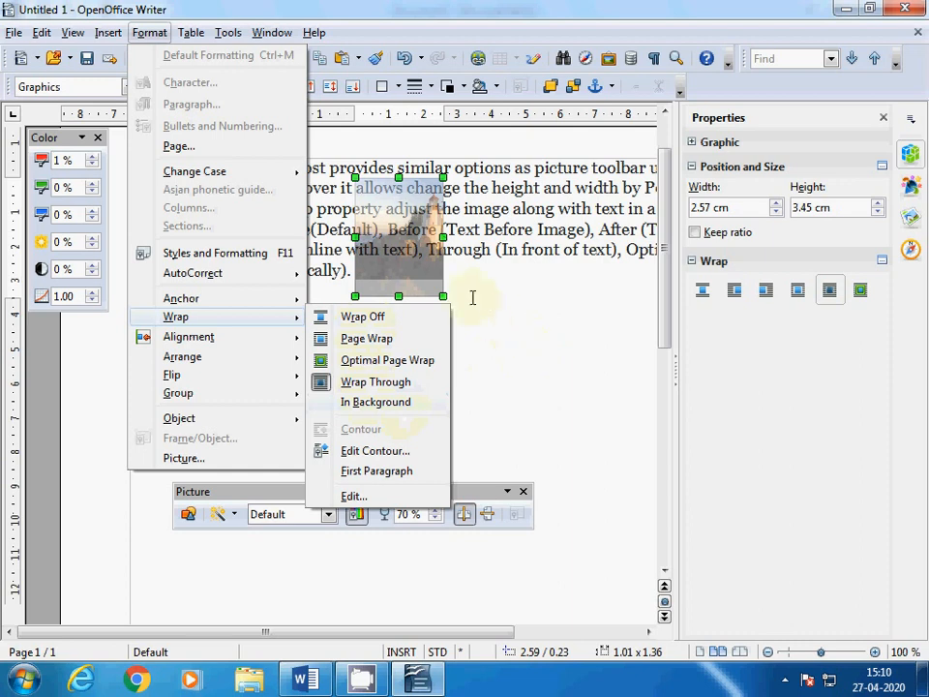
click(424, 271)
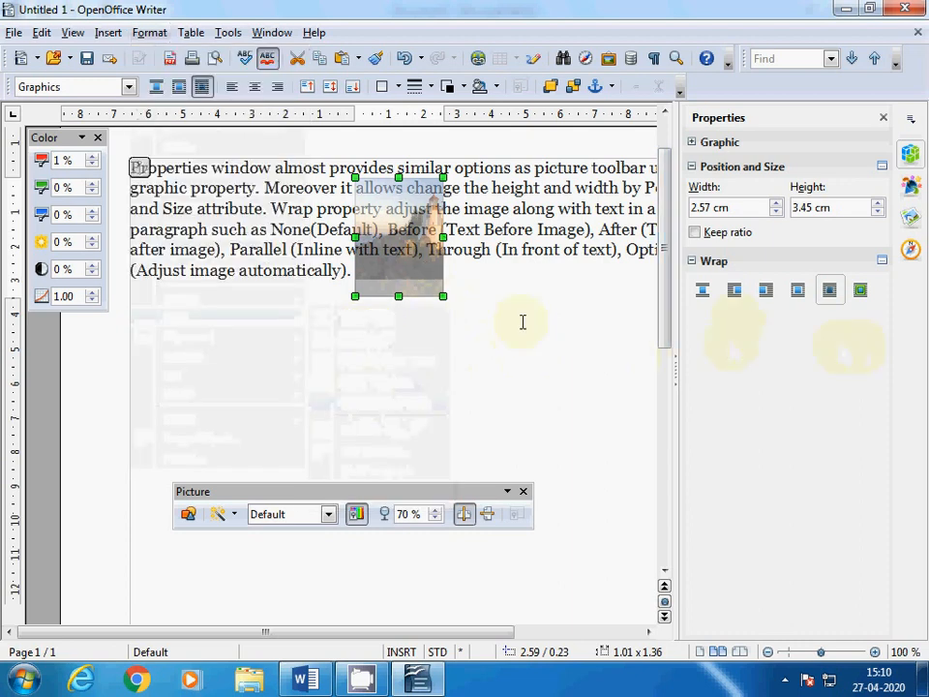
click(434, 299)
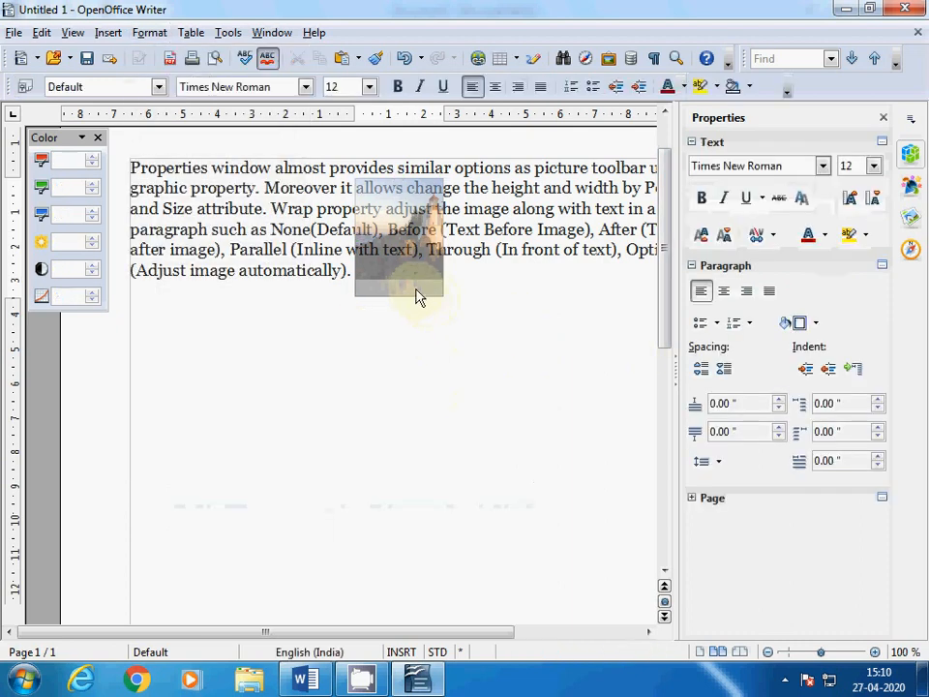
click(417, 291)
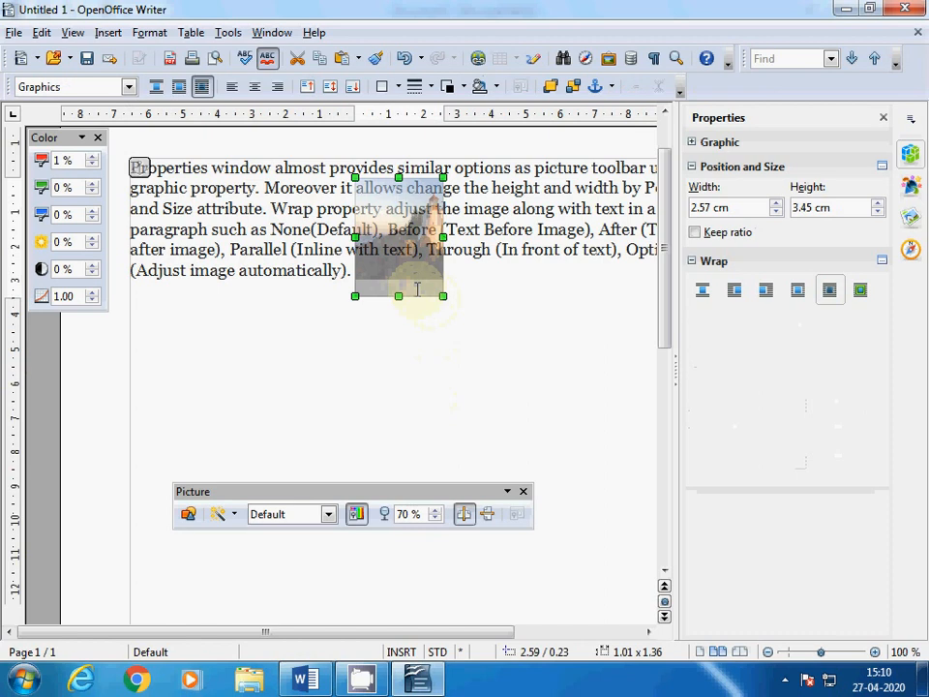
click(481, 376)
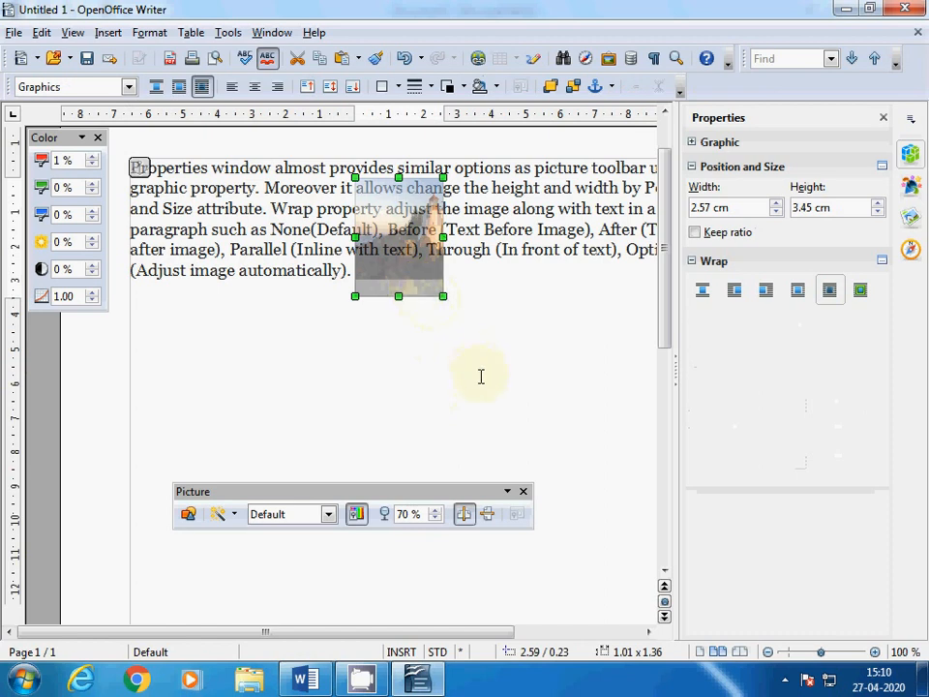
click(401, 281)
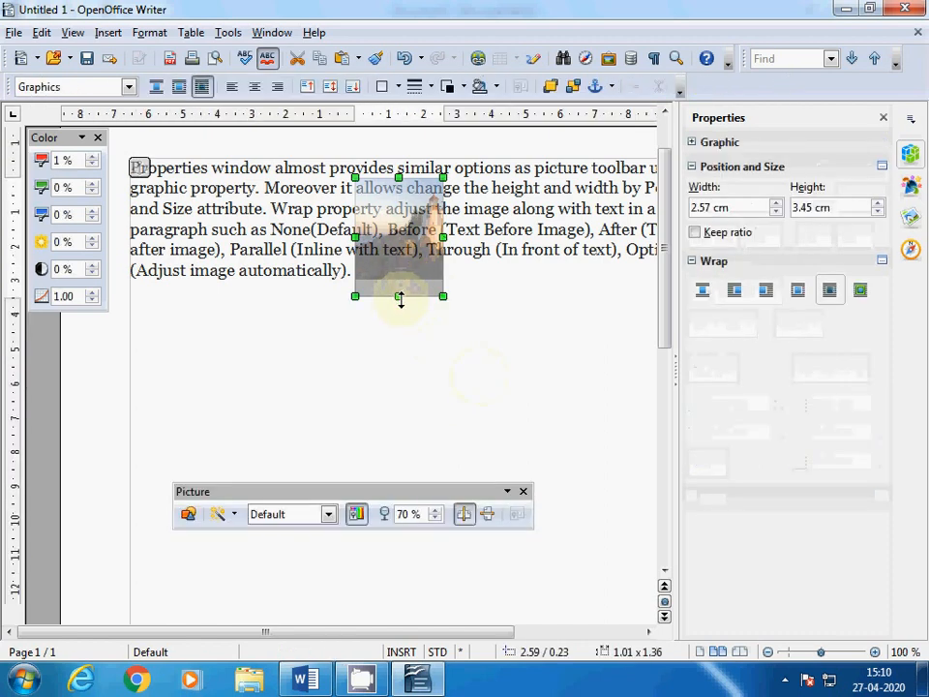
click(392, 401)
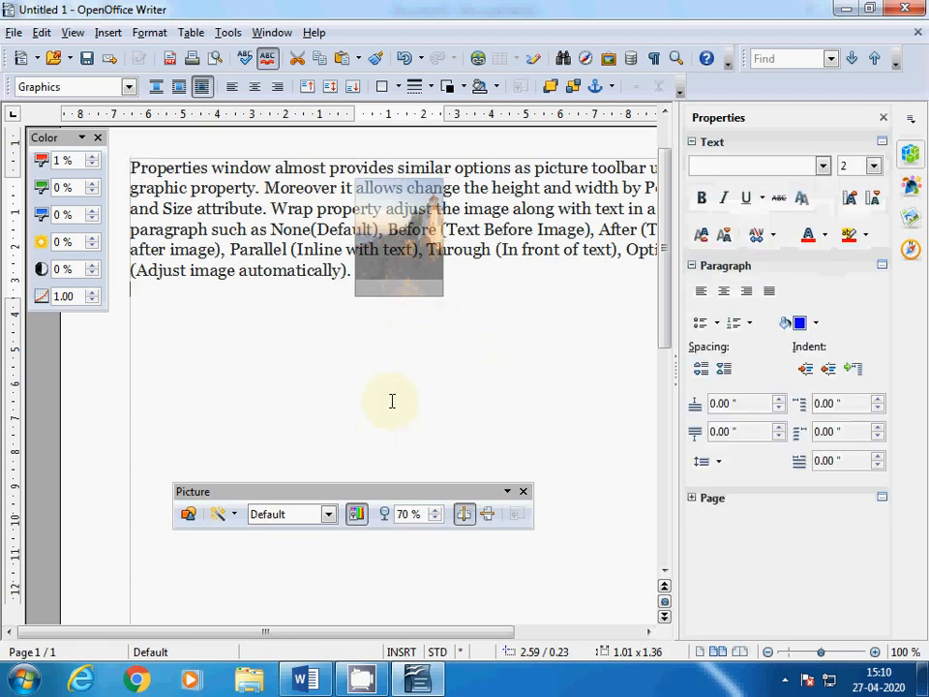
Apply the Frame style to the picture from the frame styles using fill format mode, and turn that mode off.
click(414, 288)
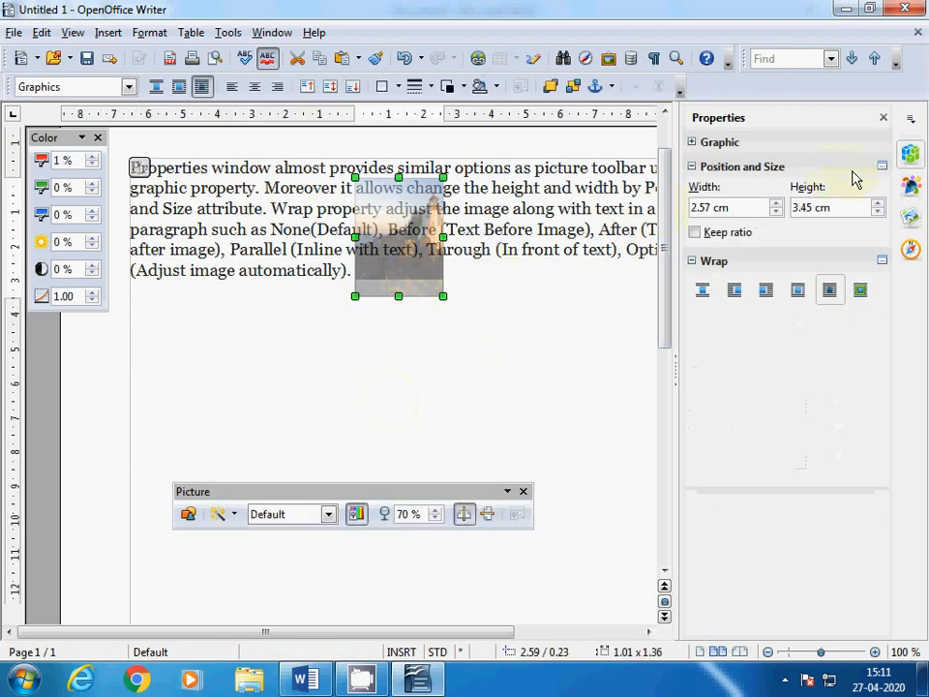
click(910, 186)
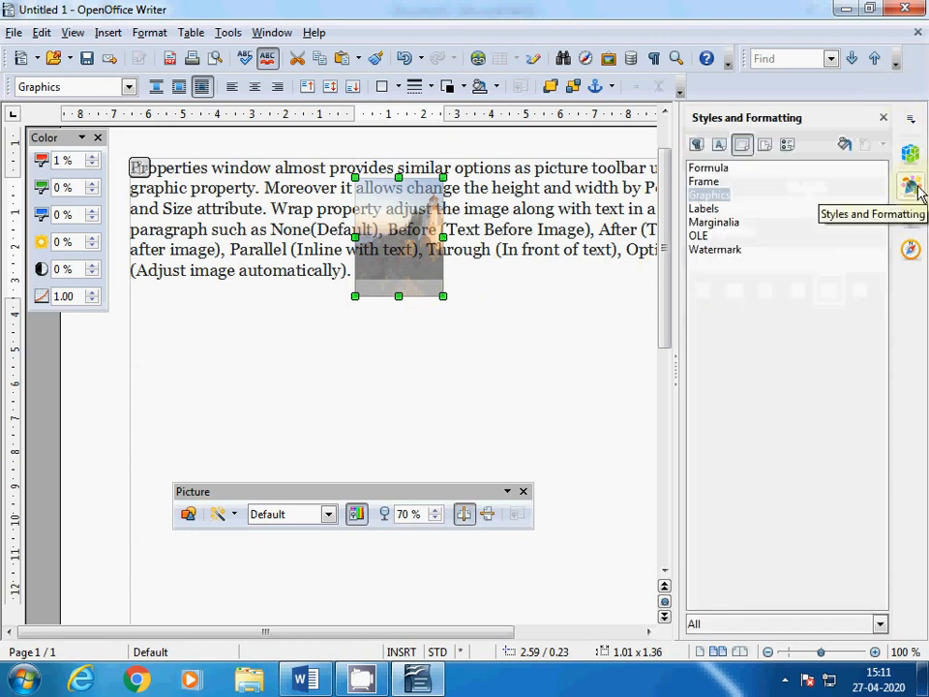
click(145, 32)
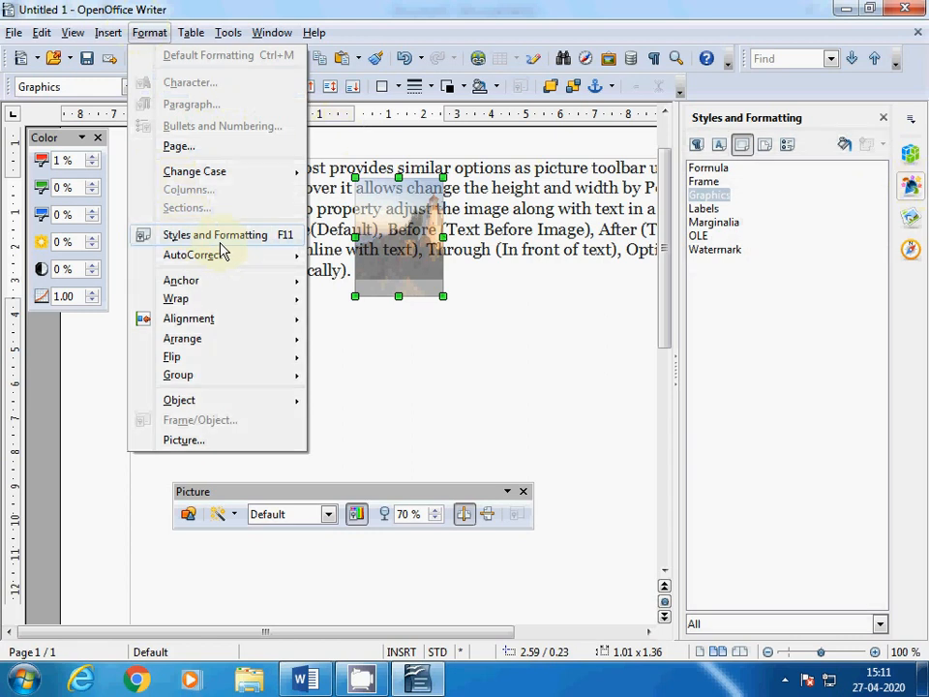
click(514, 408)
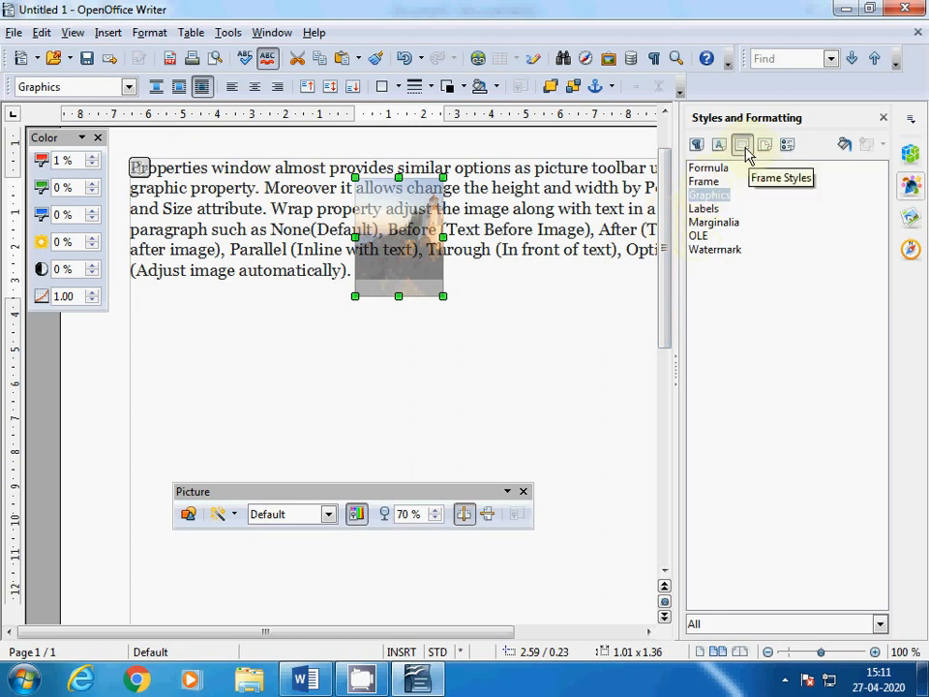
click(710, 182)
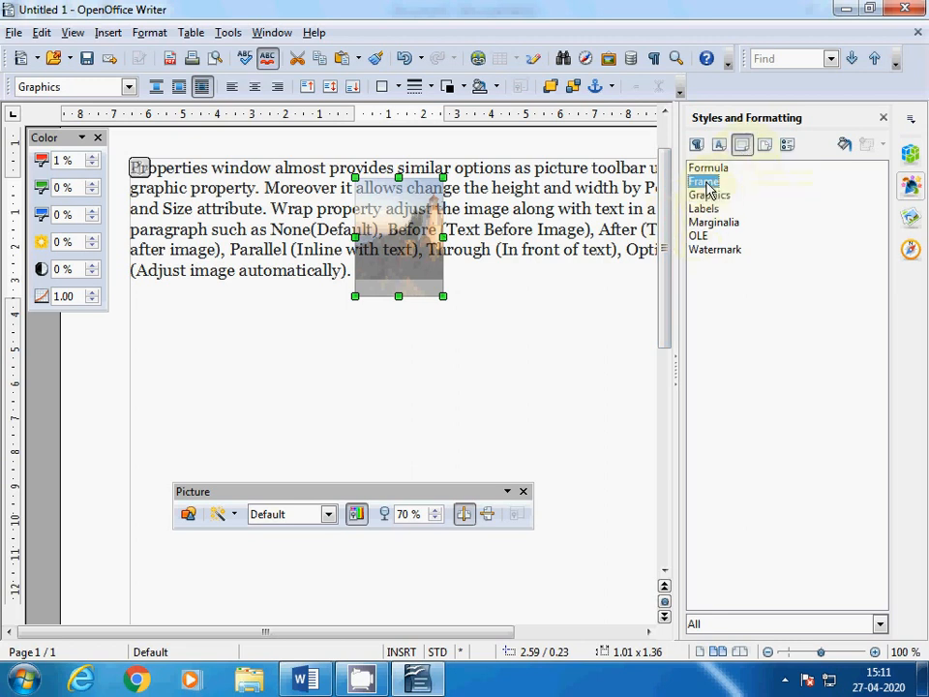
click(416, 287)
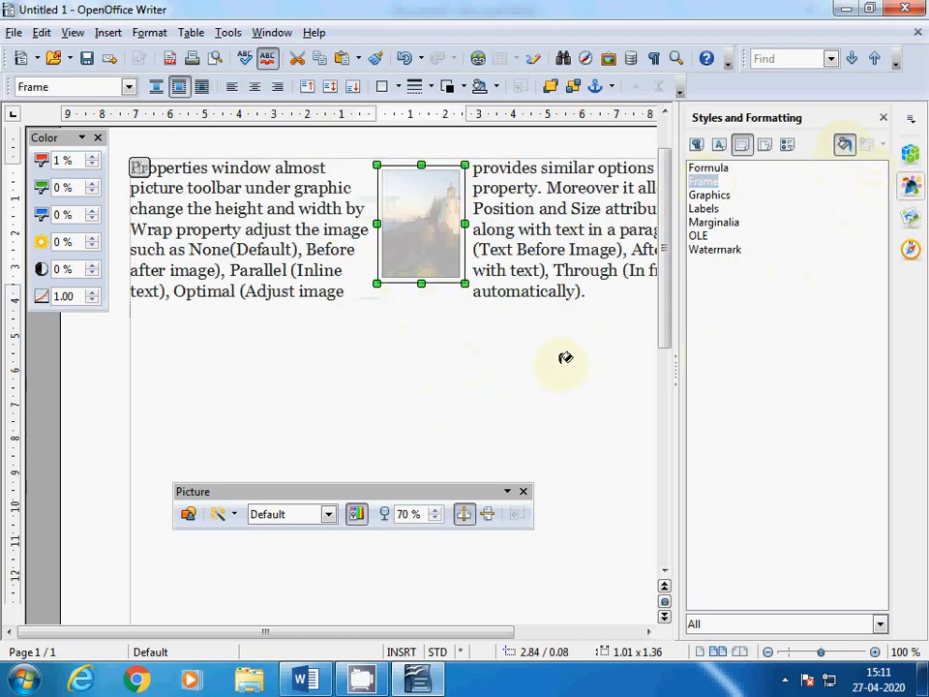
click(844, 142)
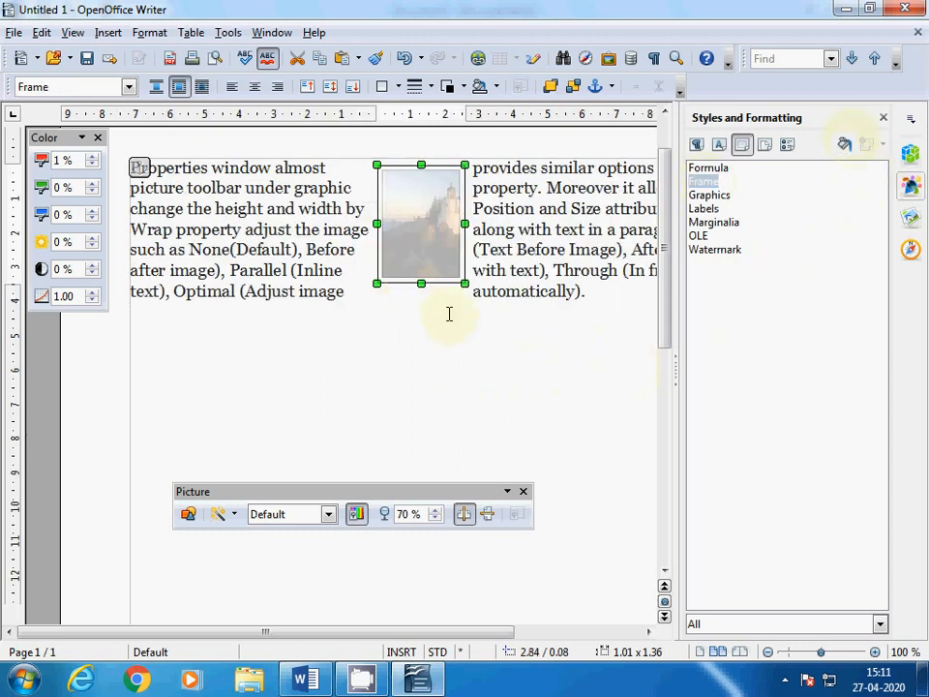
click(442, 349)
click(423, 241)
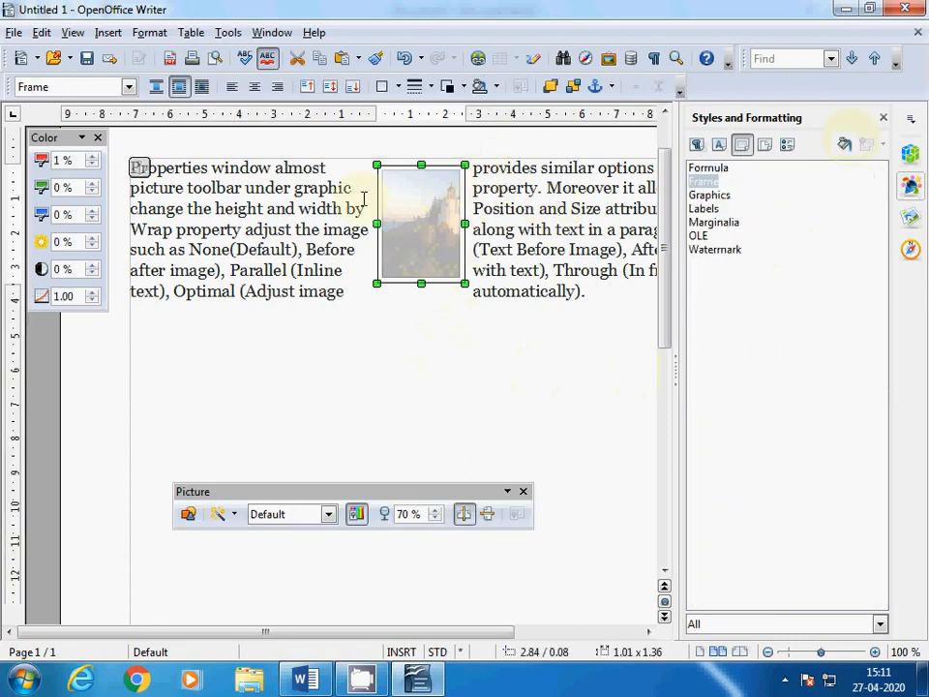
Open the picture's border settings and choose the box line arrangement for all four sides.
click(142, 33)
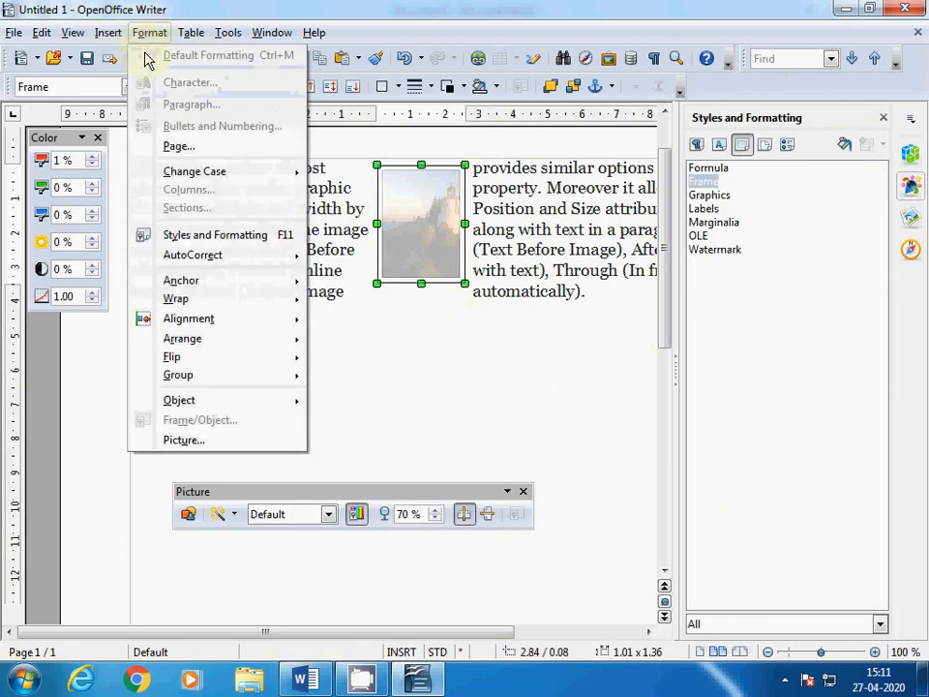
click(186, 440)
drag(394, 243, 405, 272)
click(367, 275)
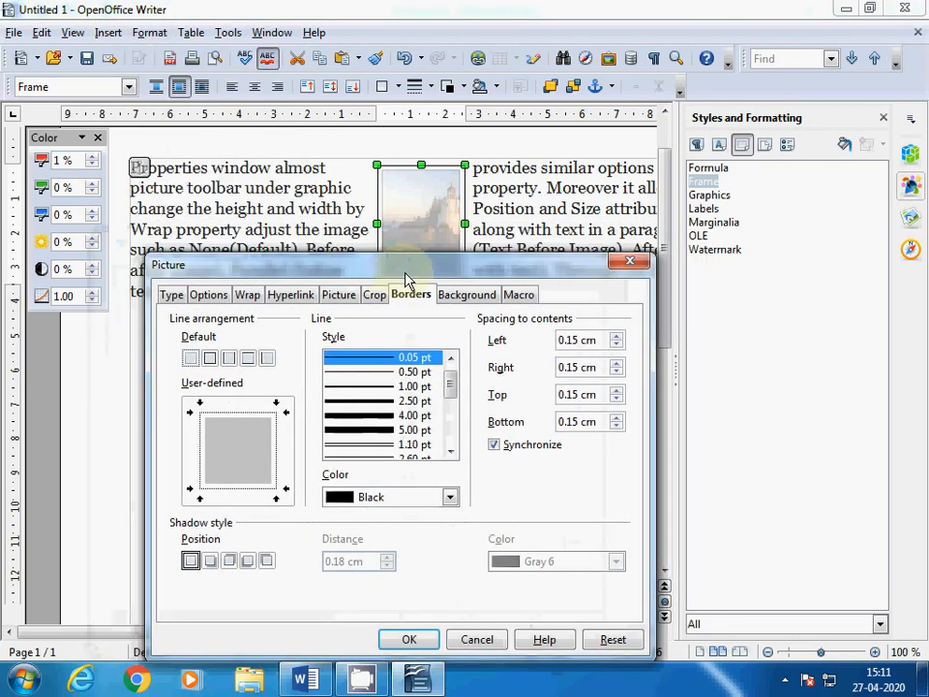
click(257, 422)
click(210, 360)
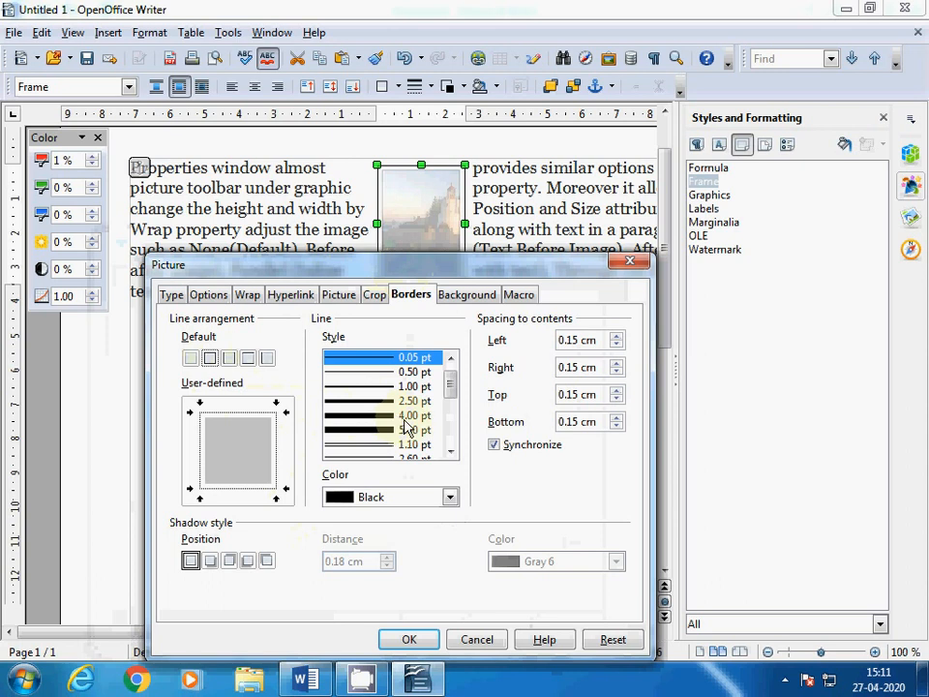
Set the picture's border to the 2.60 pt double line style in Purple.
click(450, 454)
click(451, 454)
click(450, 454)
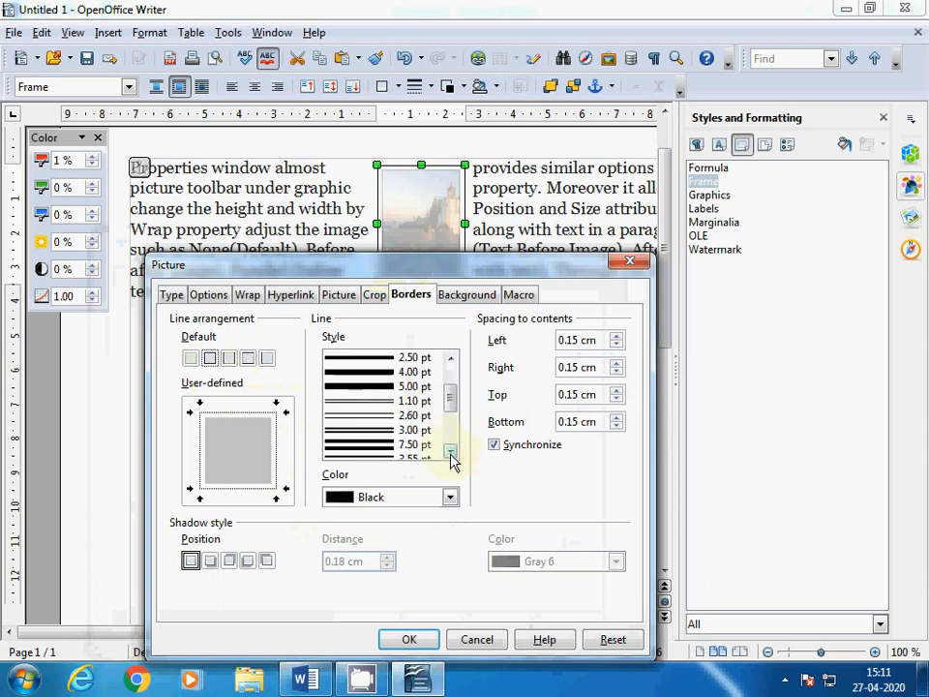
click(374, 444)
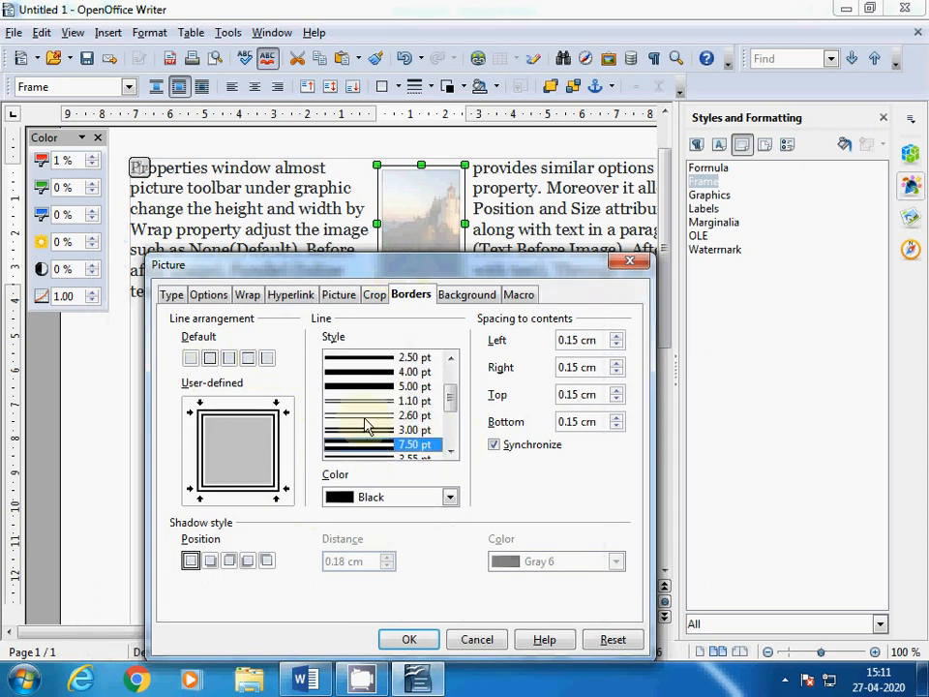
click(366, 418)
scroll(366, 426, down, 1)
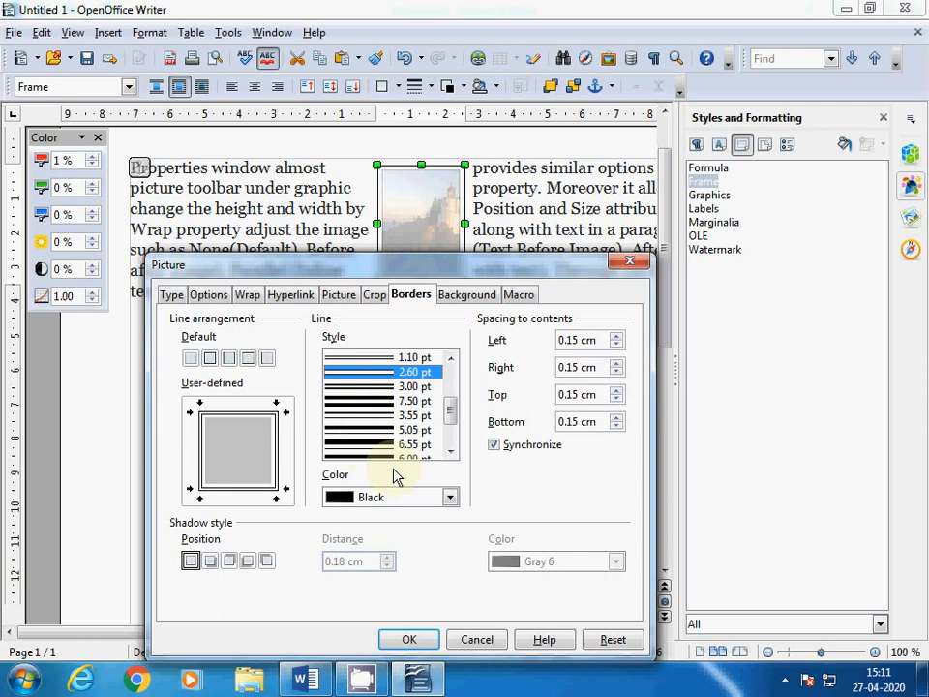
click(450, 497)
click(349, 601)
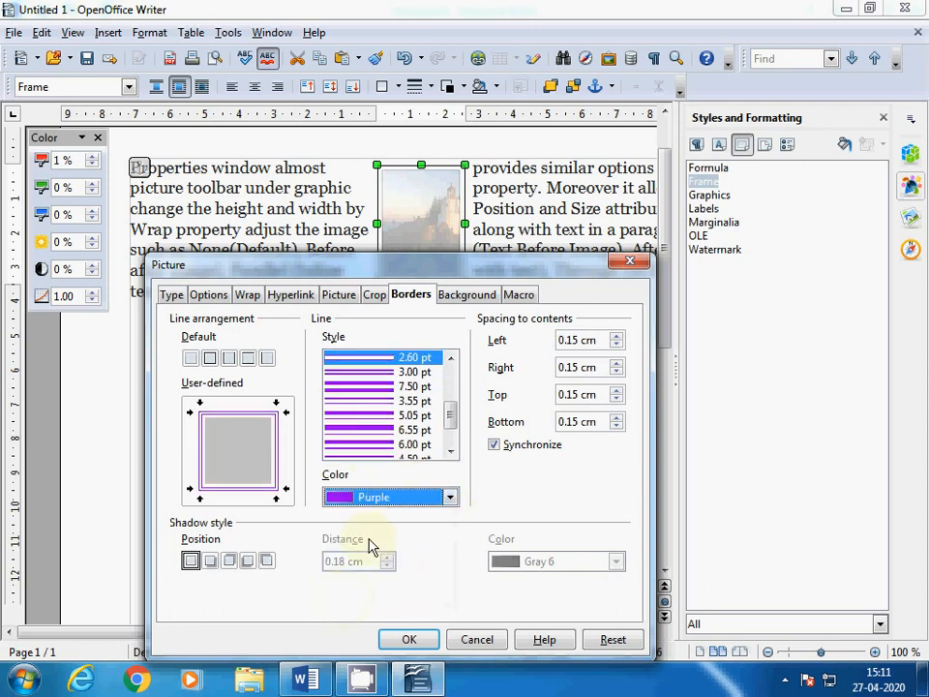
Give the picture a shadow cast to the bottom right in Gray 6.
click(210, 561)
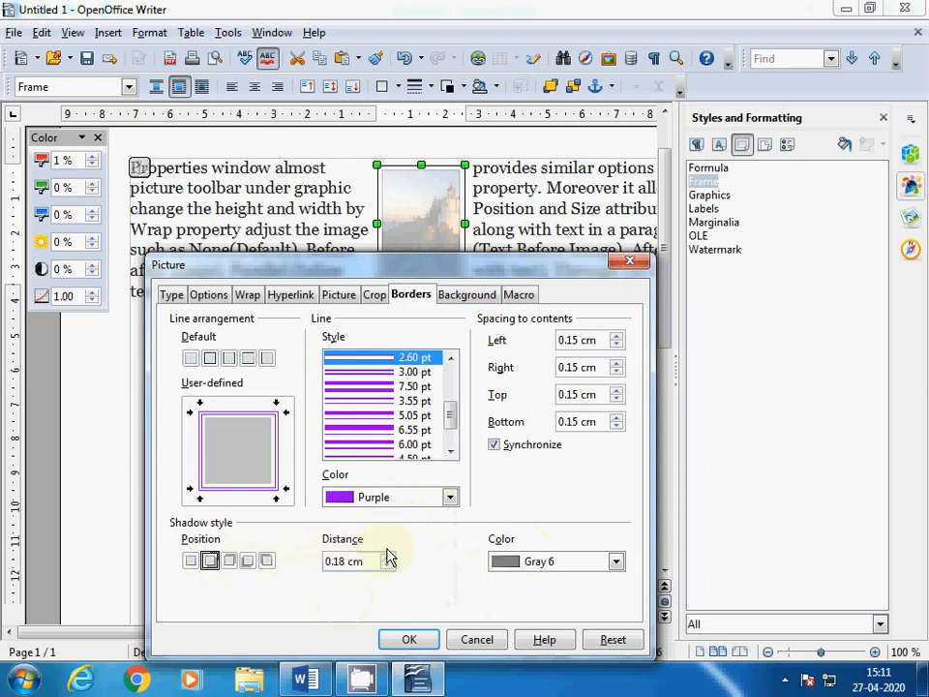
click(585, 567)
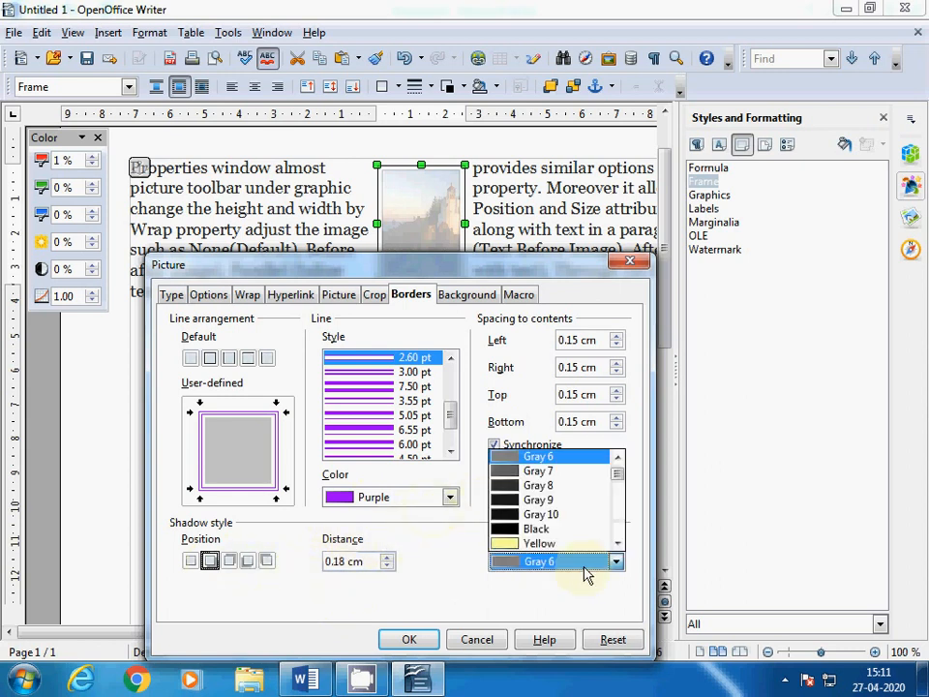
click(587, 569)
drag(402, 276, 366, 166)
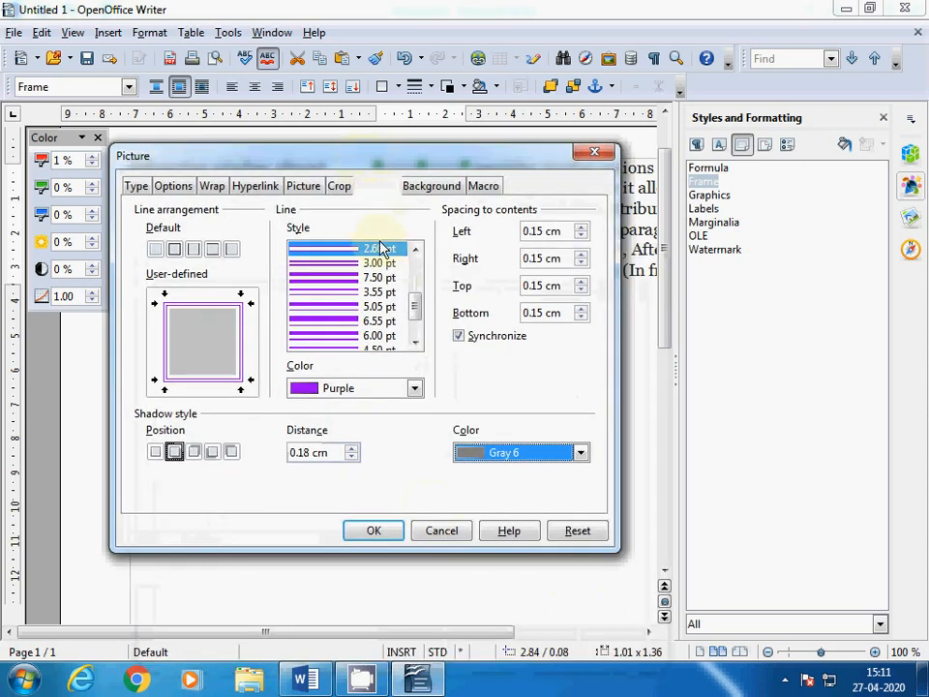
Apply the chosen border and shadow settings to the picture and deselect it.
click(374, 531)
click(445, 348)
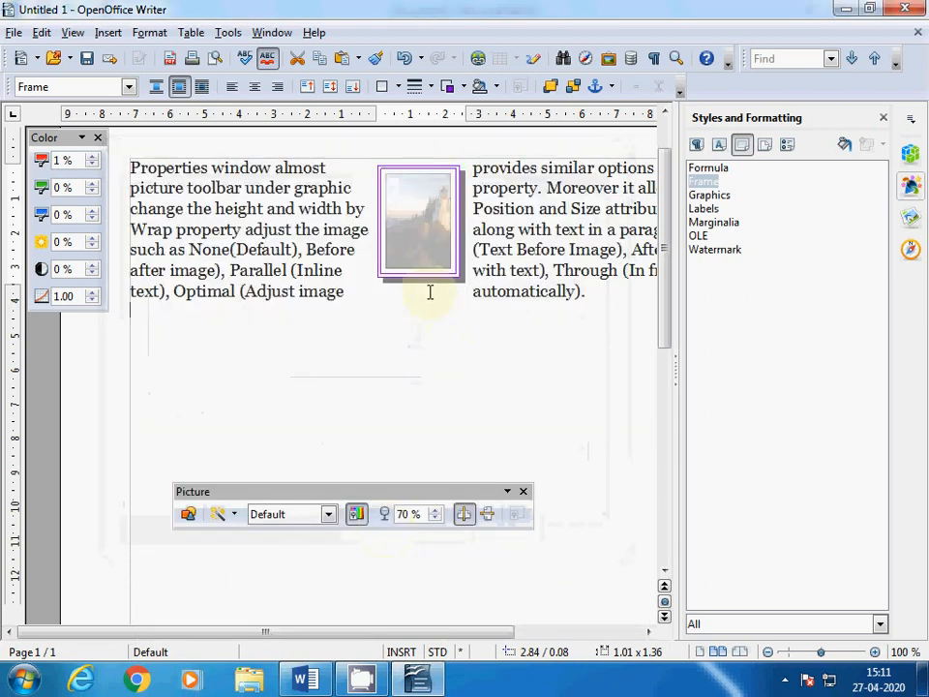
key(Escape)
Enlarge the picture to about 6.86 x 7.83 cm by stretching it diagonally, vertically and horizontally.
click(431, 236)
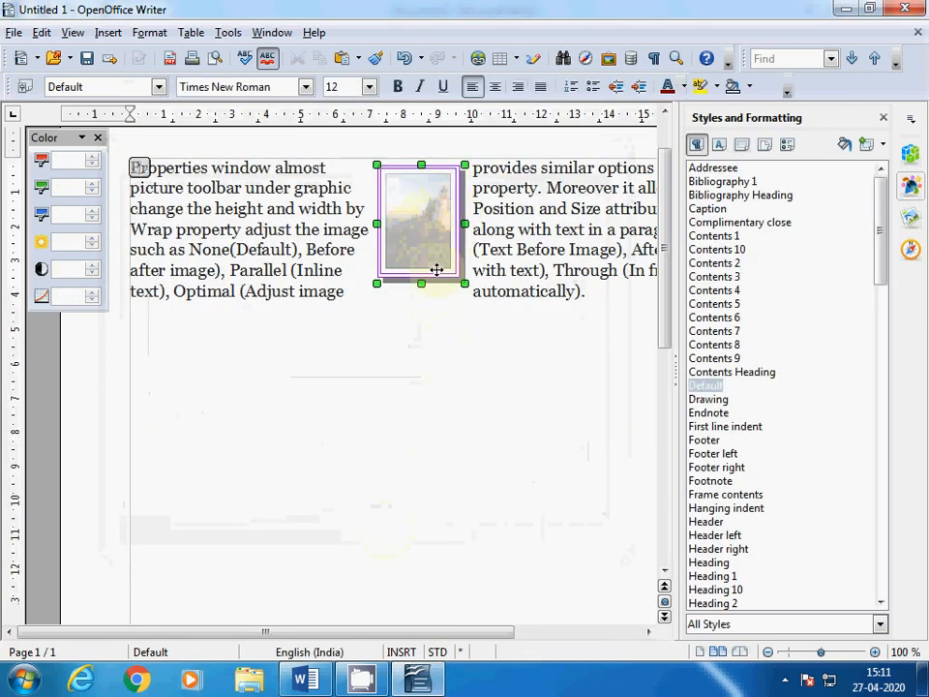
drag(464, 283, 527, 348)
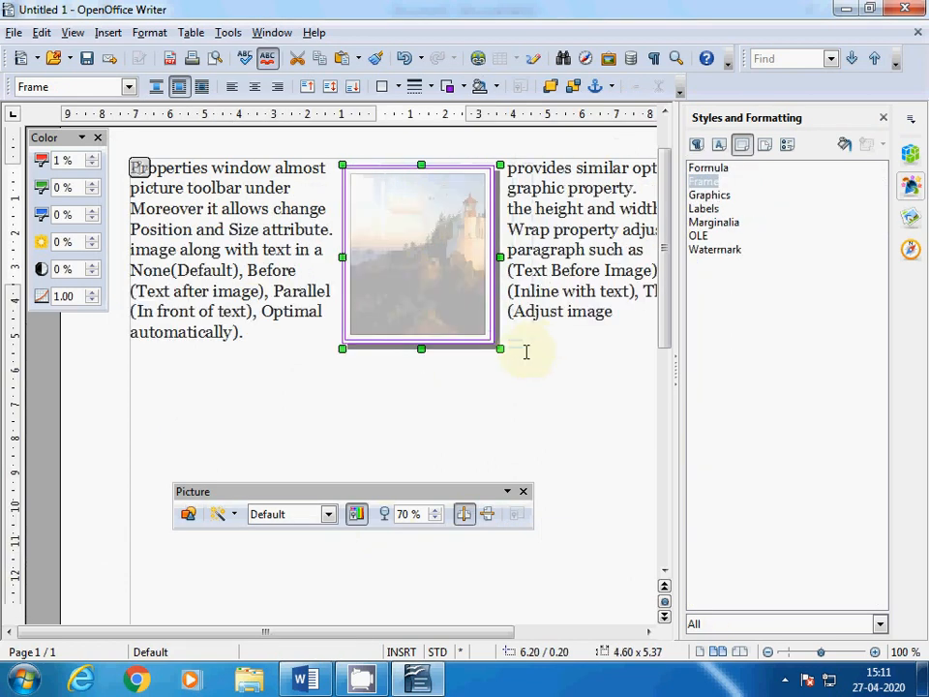
drag(422, 351, 420, 433)
drag(499, 299, 578, 300)
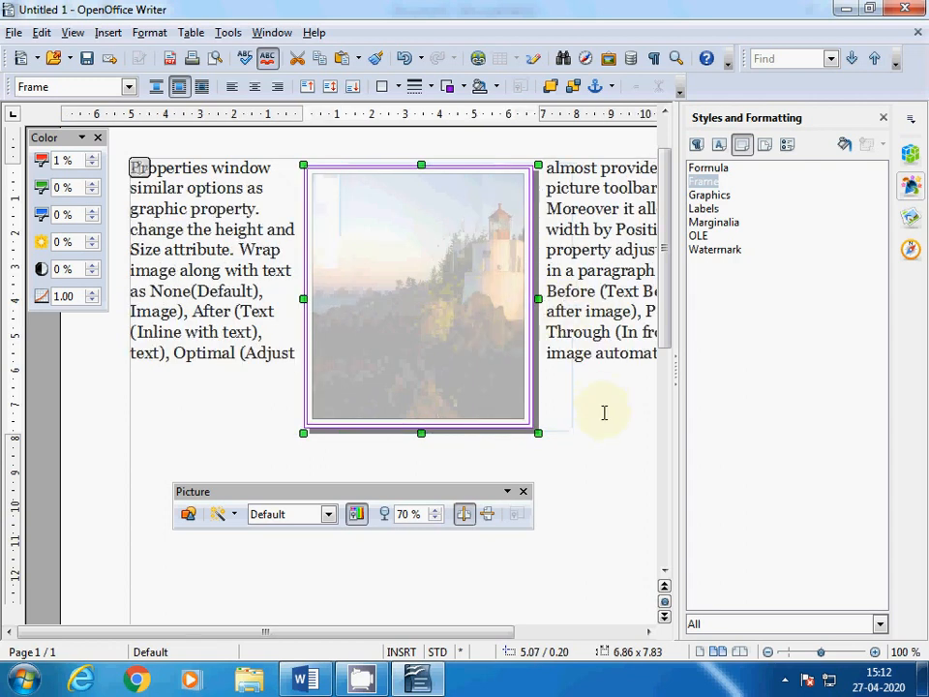
click(612, 456)
Crop the picture by 5.10 cm from its bottom and 13.50 cm from its right side, keeping the scale.
click(470, 322)
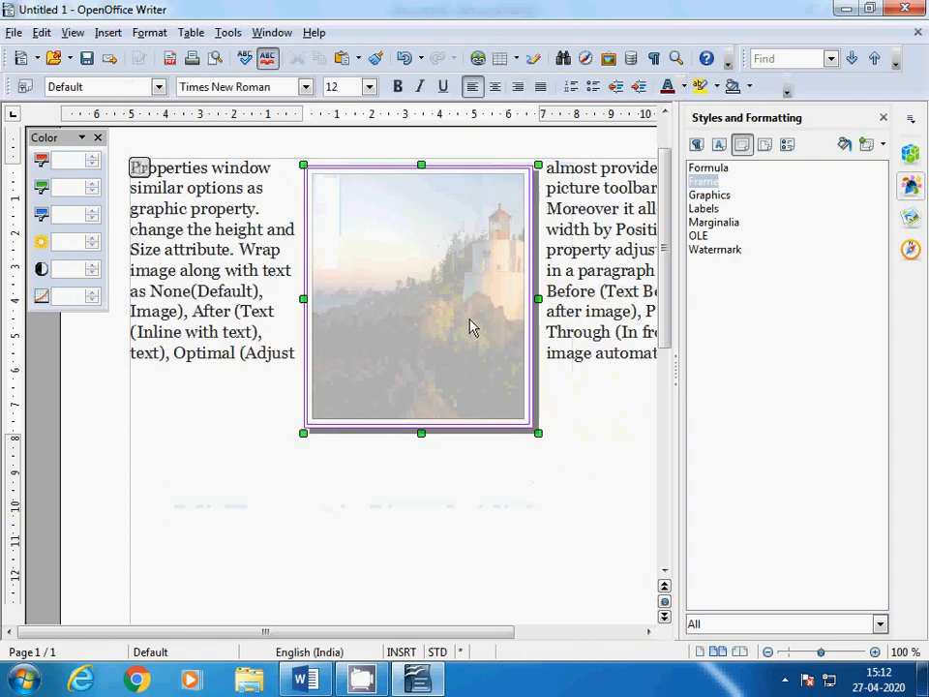
click(152, 38)
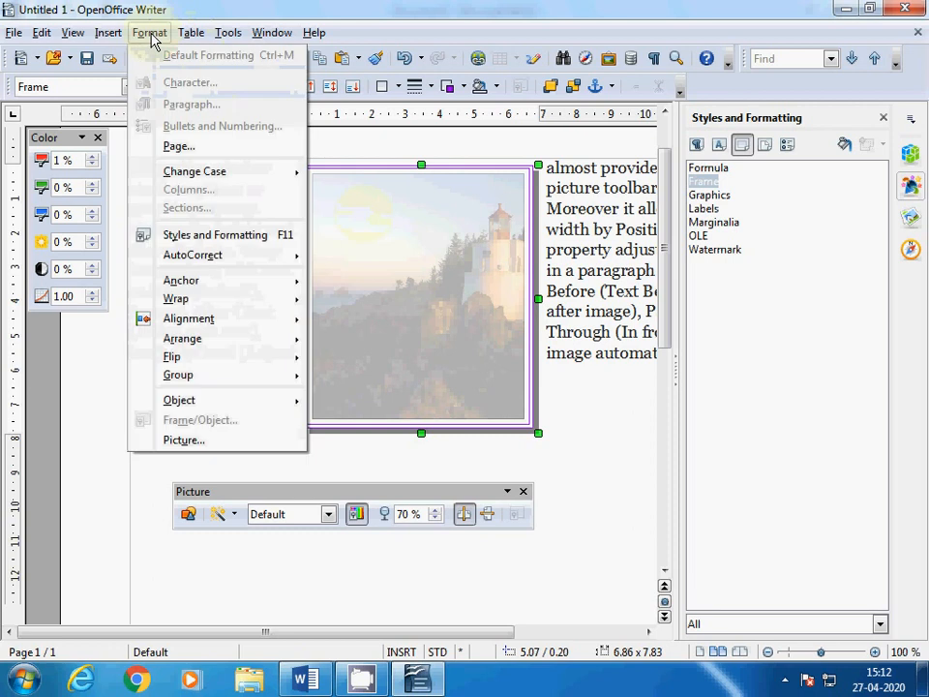
click(189, 440)
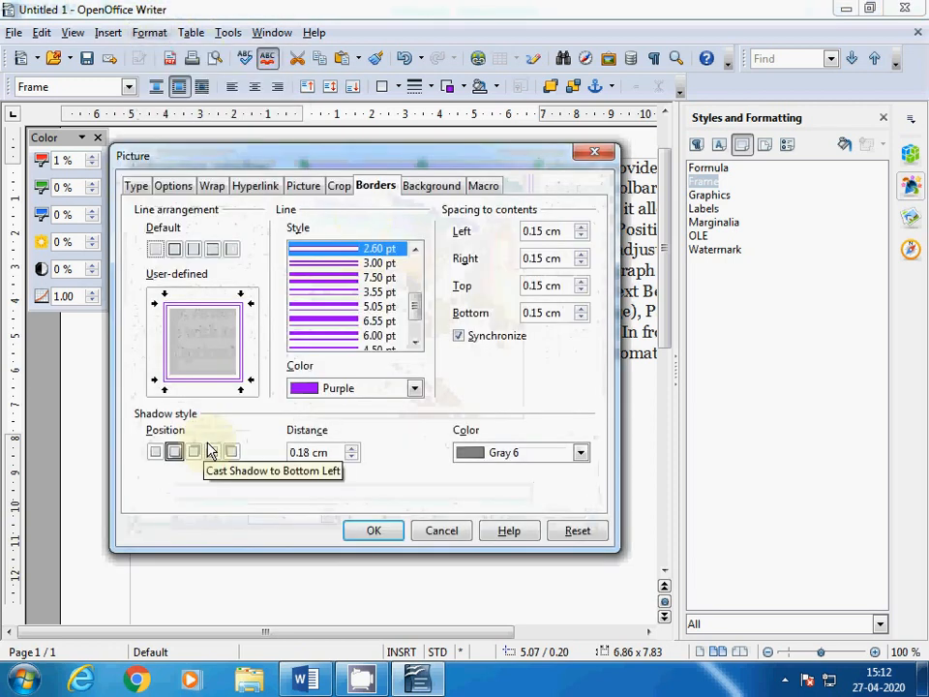
click(341, 186)
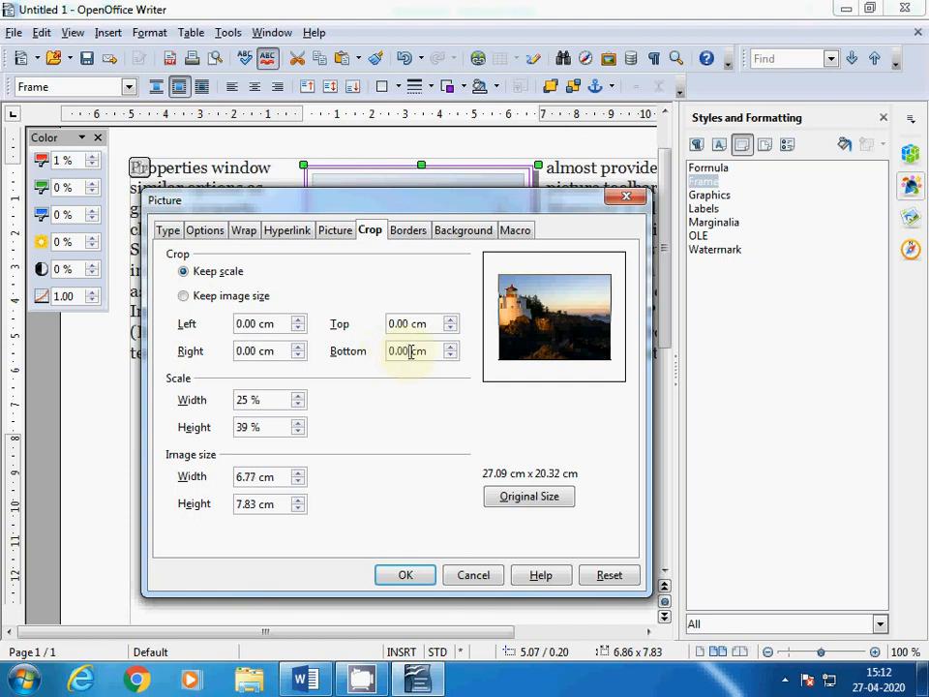
scroll(410, 351, up, 4)
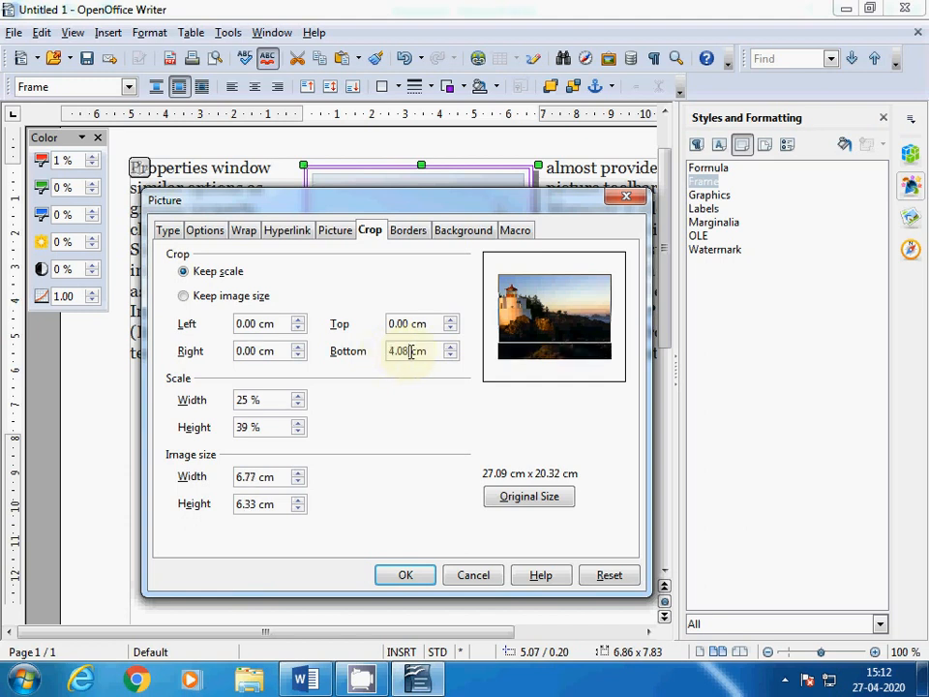
scroll(411, 351, up, 1)
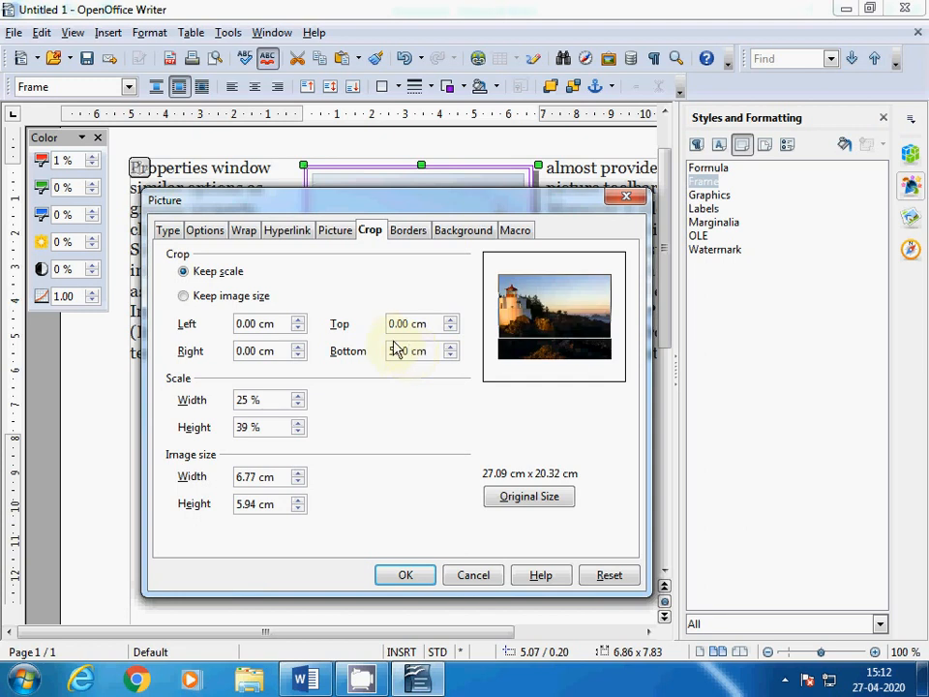
scroll(258, 352, up, 4)
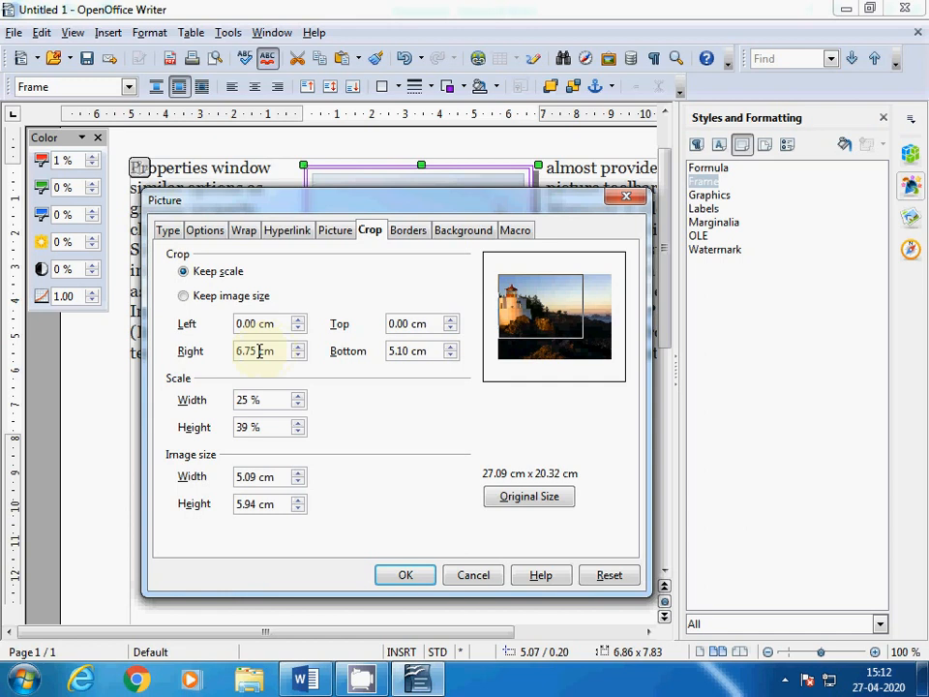
scroll(259, 351, up, 3)
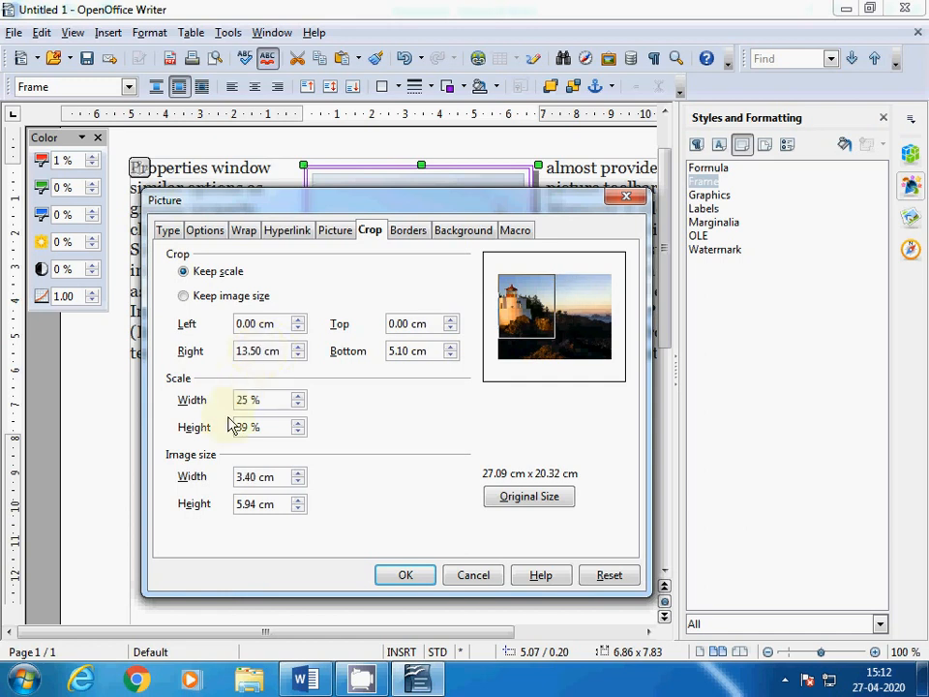
click(401, 577)
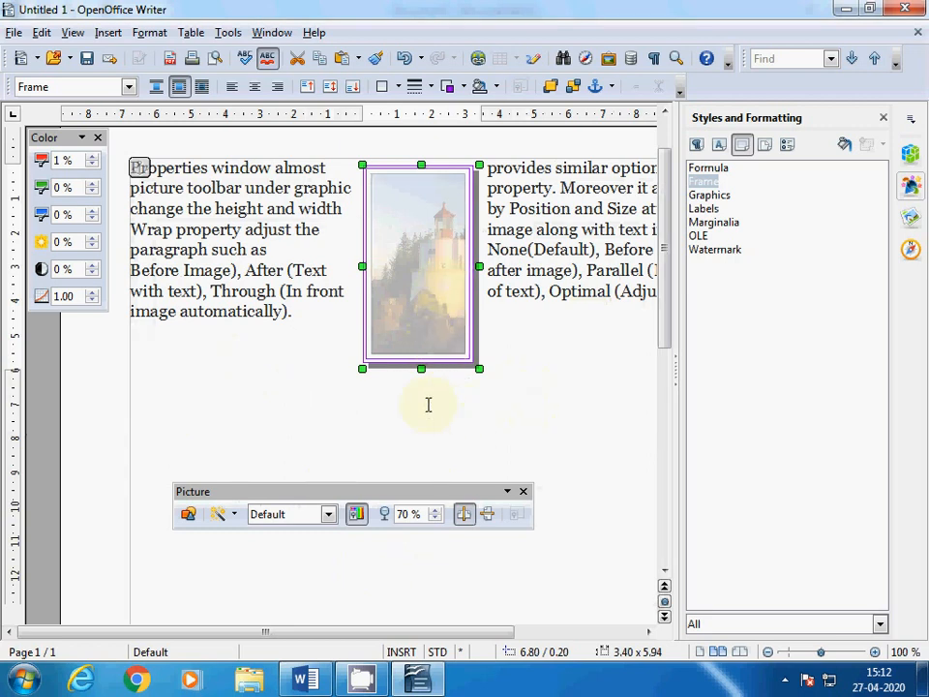
click(446, 387)
click(436, 318)
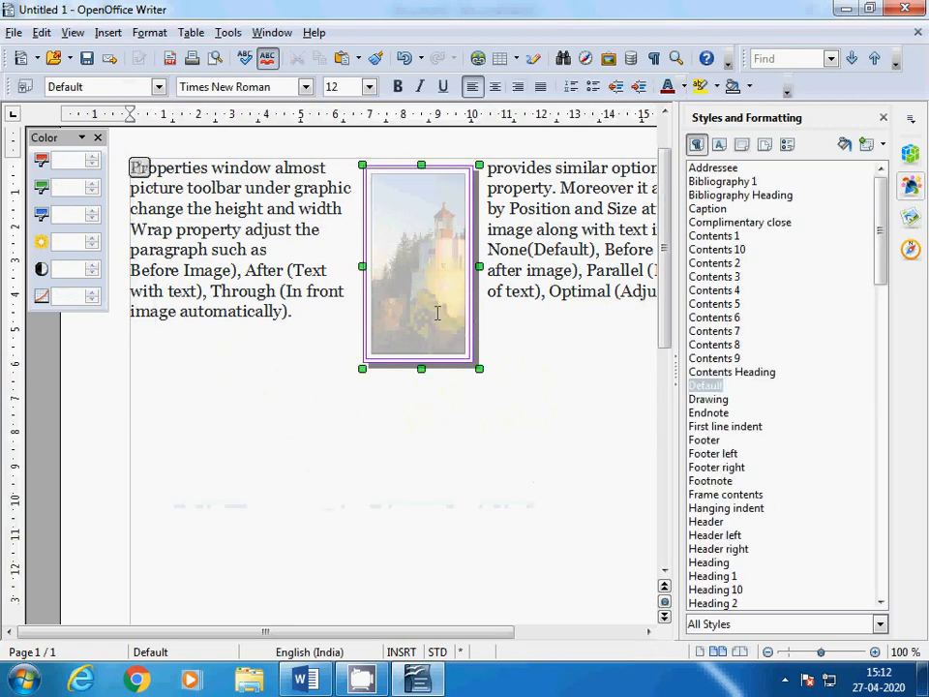
click(461, 427)
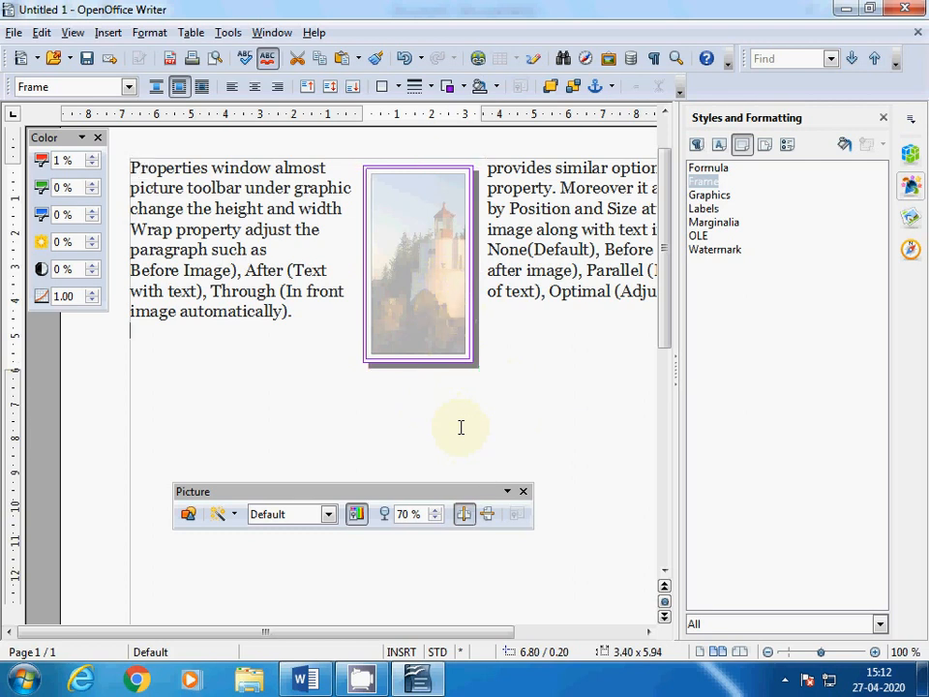
click(446, 307)
click(465, 423)
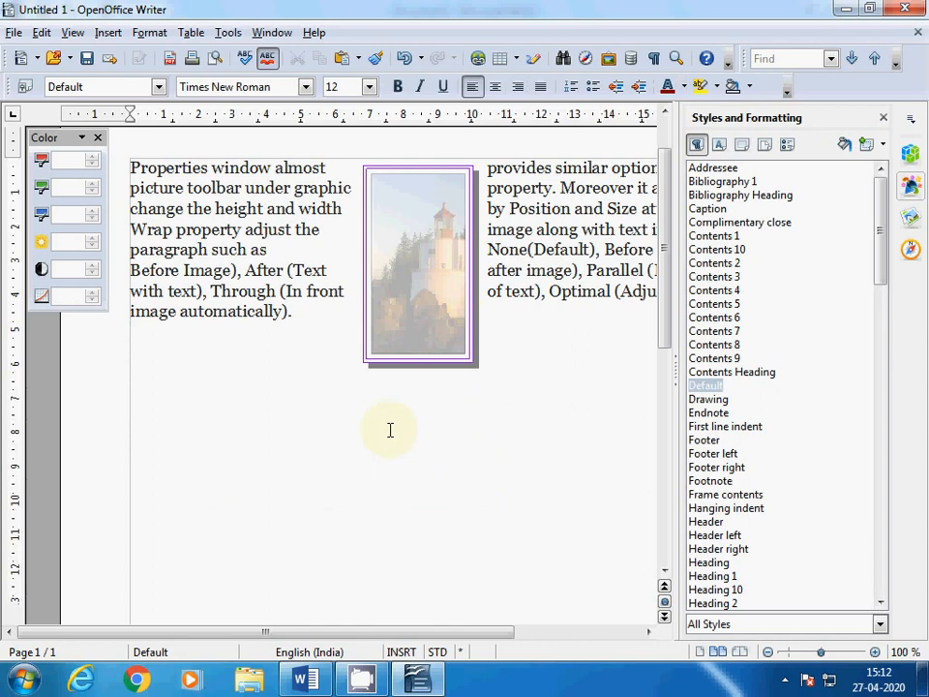
Hide the styles list and sketch an ellipse about 3.23 x 4.26 cm in the blank area below the text.
click(884, 119)
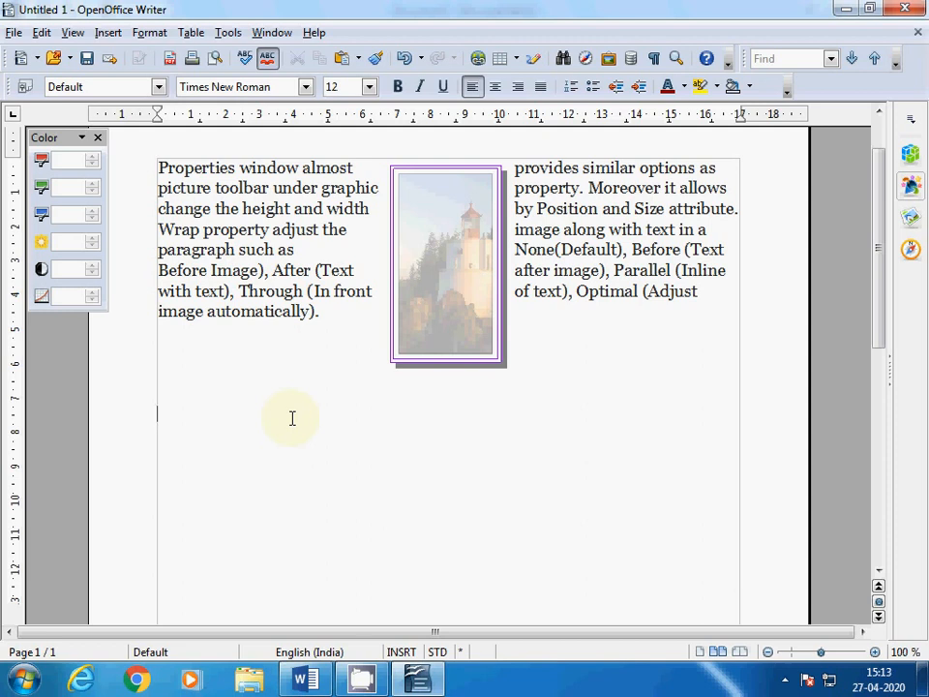
click(532, 64)
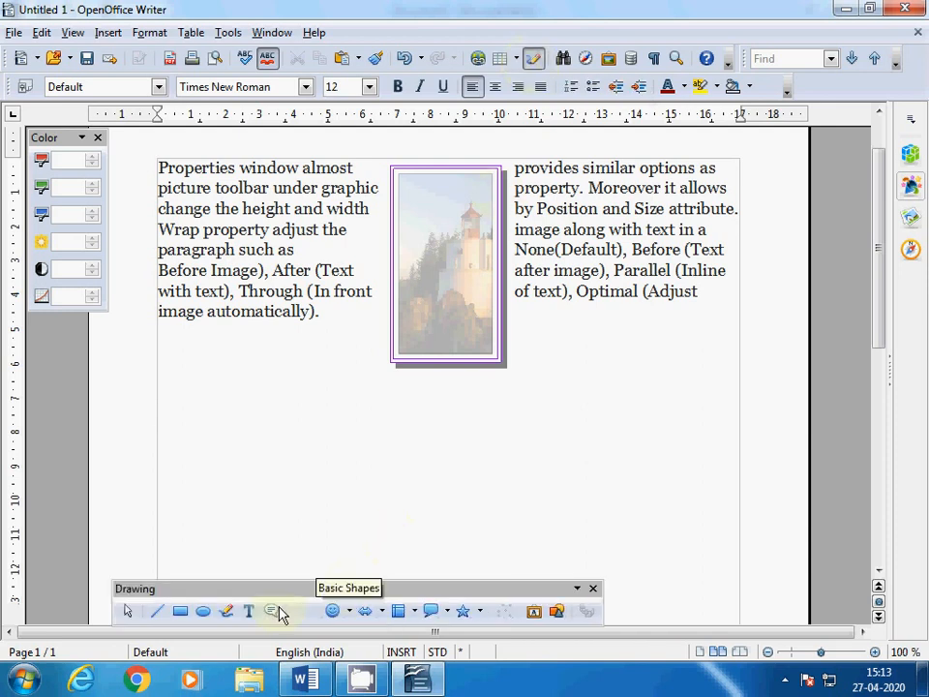
click(205, 611)
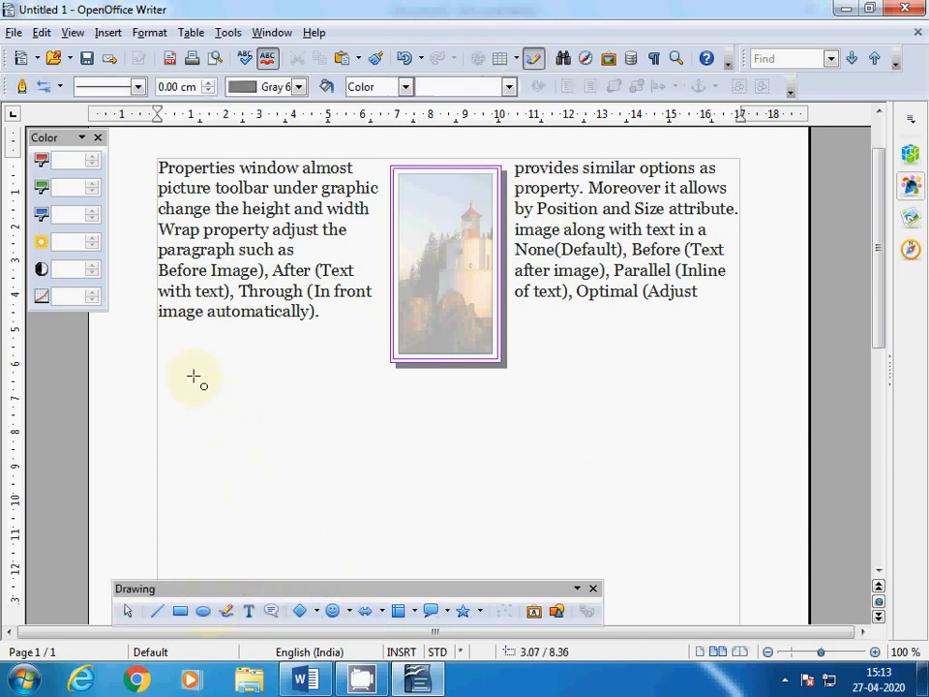
drag(194, 376, 304, 521)
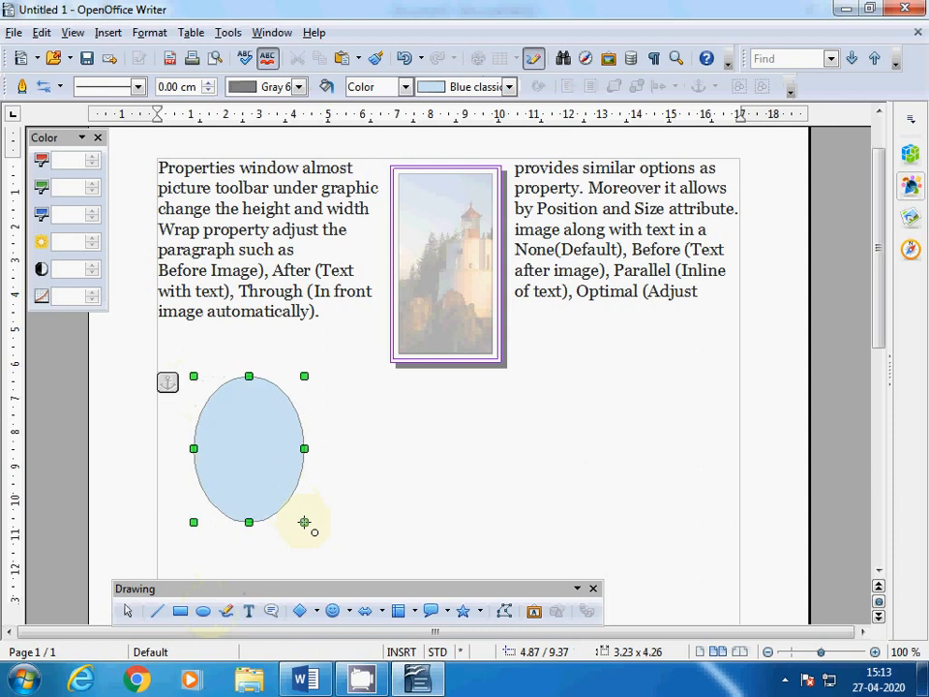
Set the ellipse's fill to the green Turquoise color in its properties.
click(910, 155)
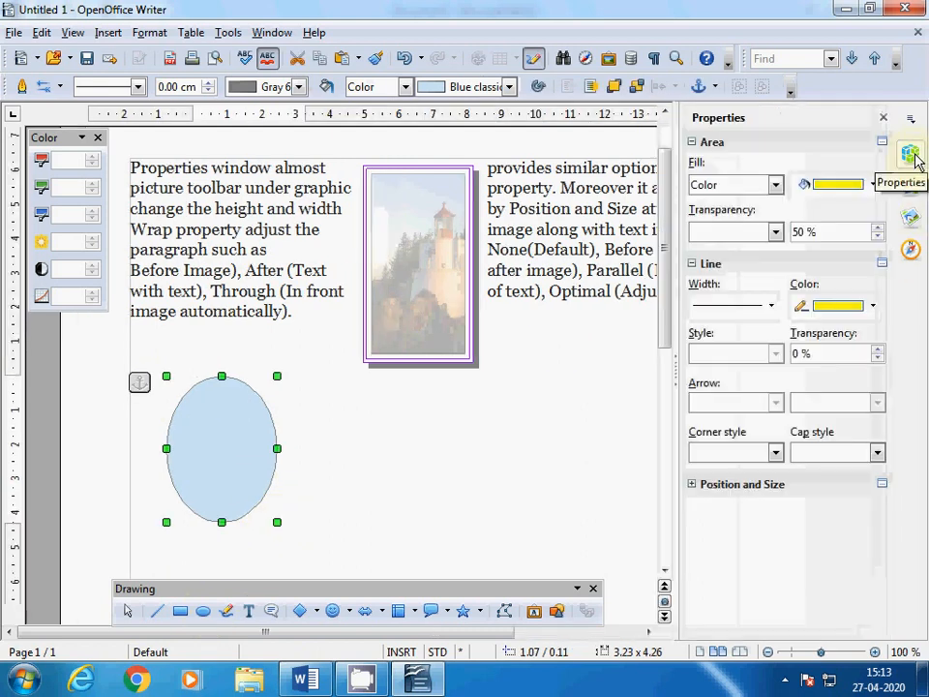
click(872, 187)
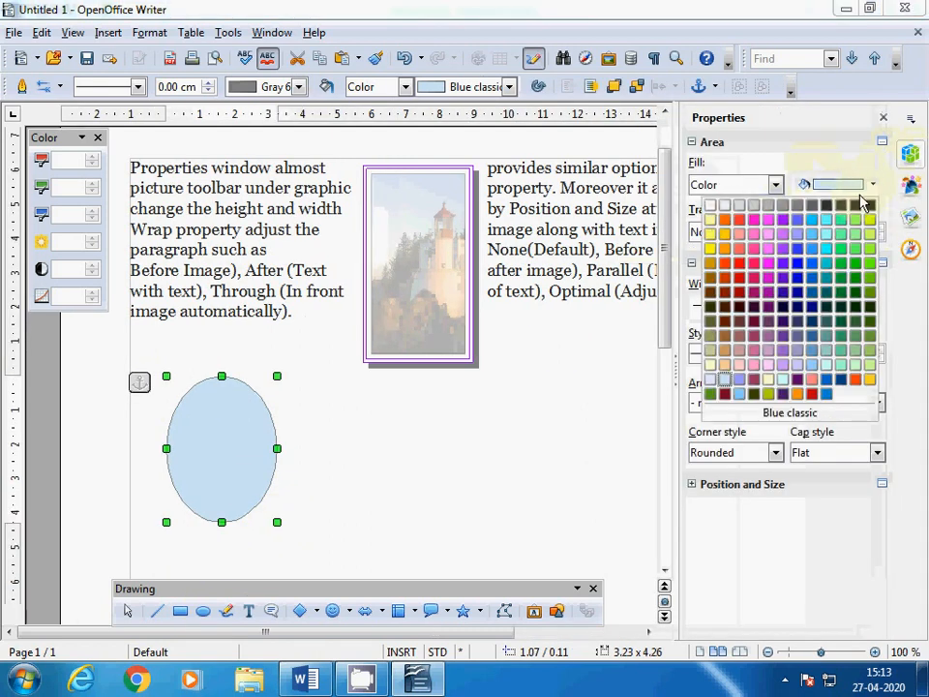
click(836, 264)
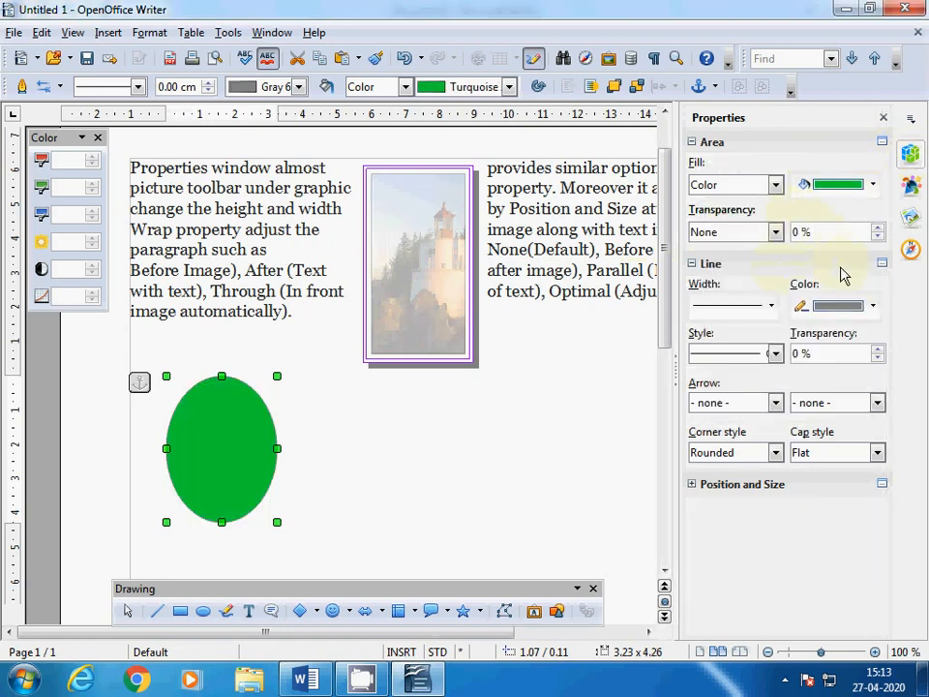
Give the ellipse a Continuous outline in Dark violet and widen the shape to nearly a circle.
click(871, 306)
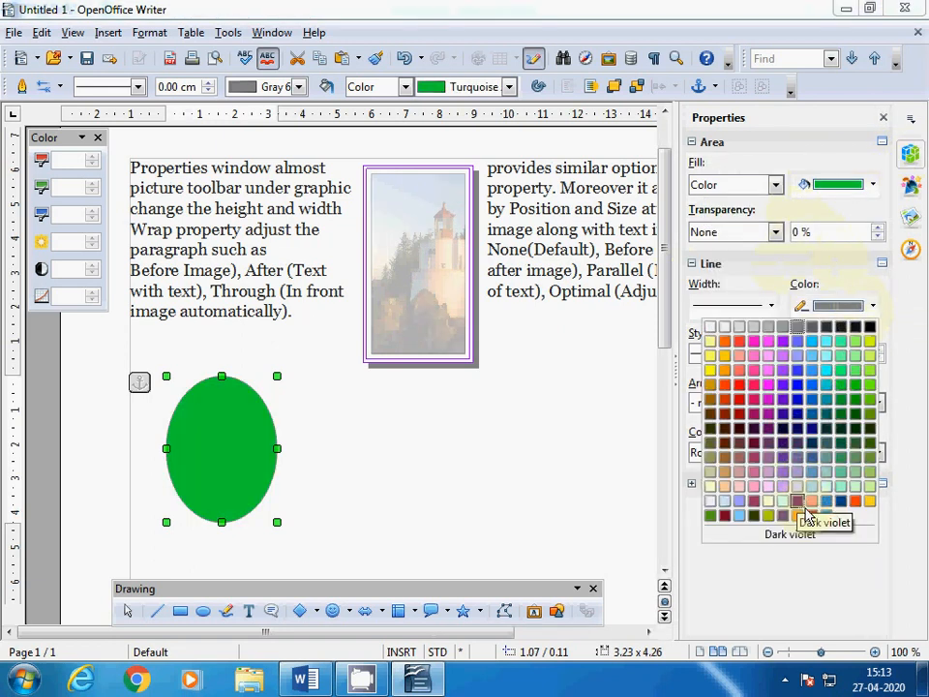
click(798, 502)
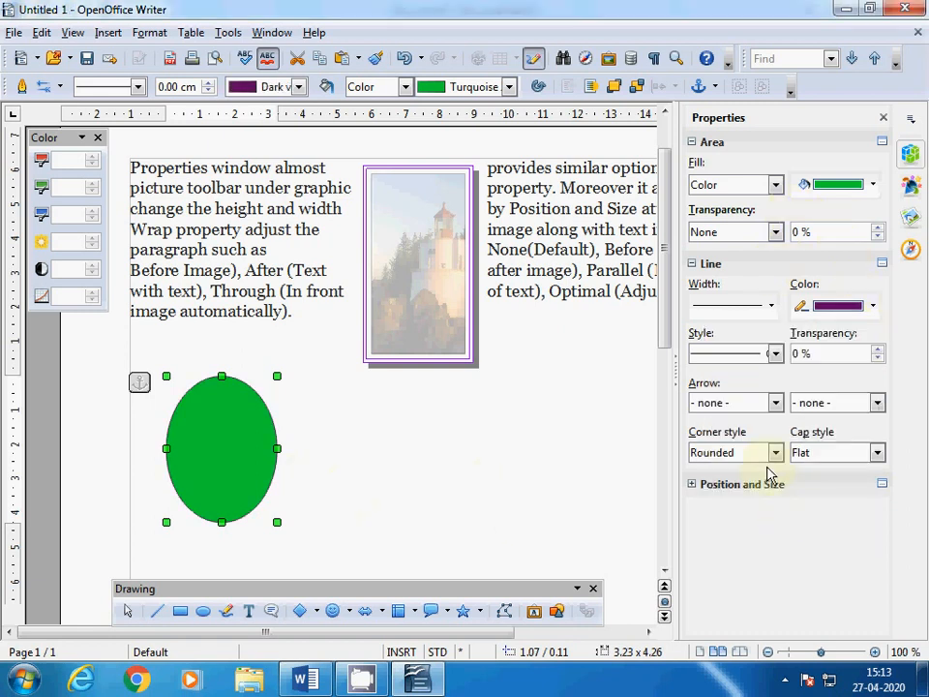
click(776, 352)
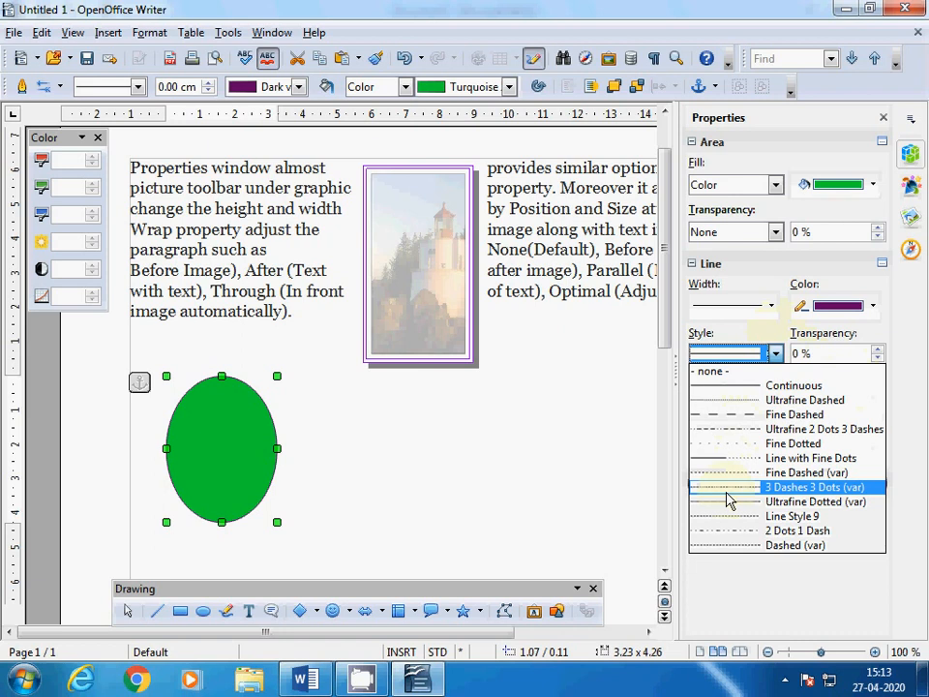
click(780, 385)
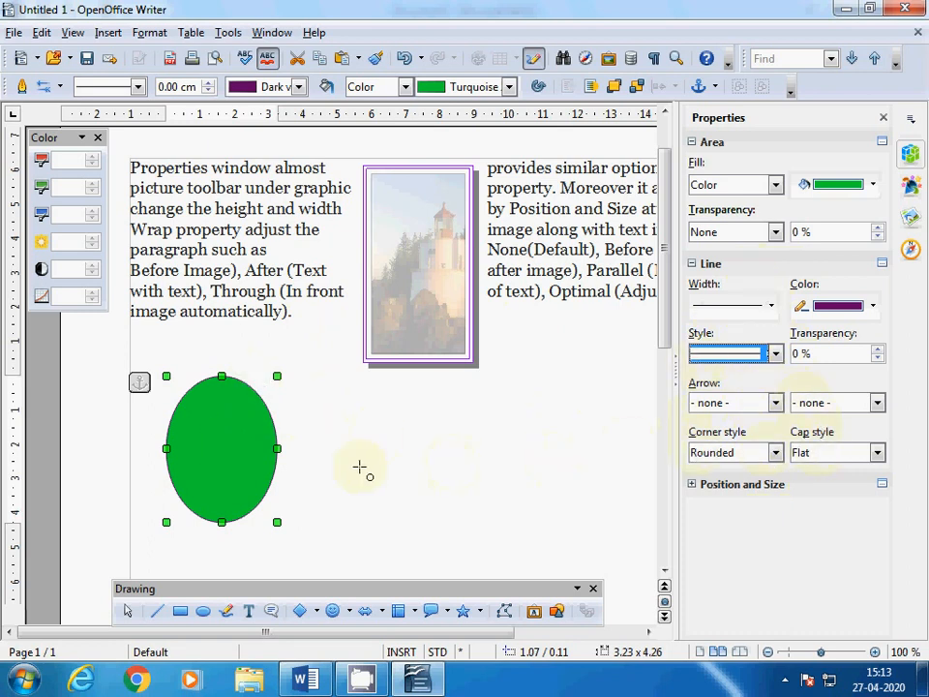
drag(277, 450, 308, 451)
click(350, 535)
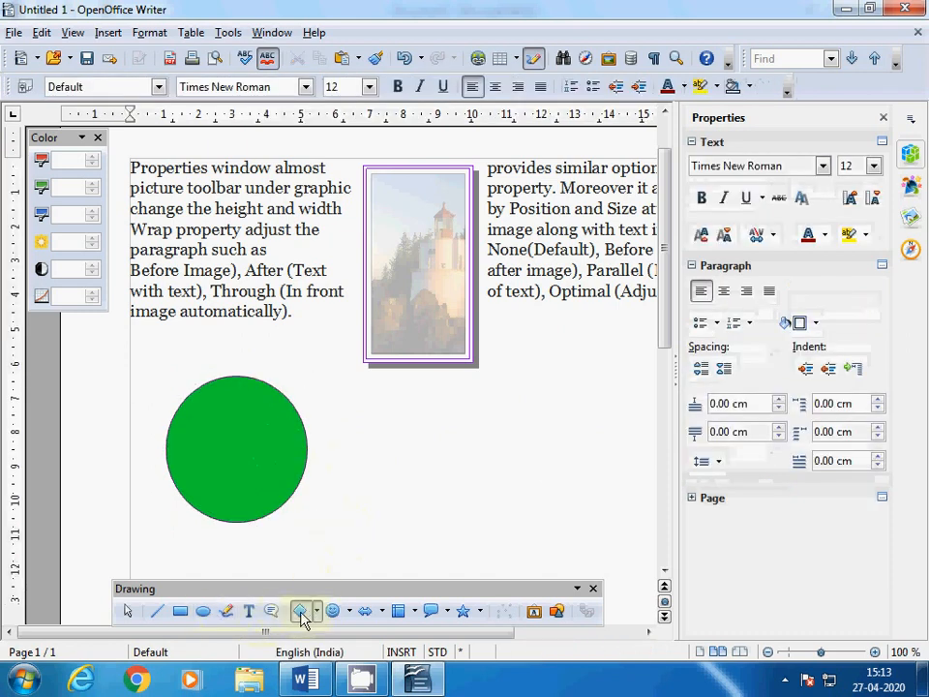
Draw a rectangle about 4.16 x 3.44 cm and move it so it overlaps the right part of the green circle.
click(203, 611)
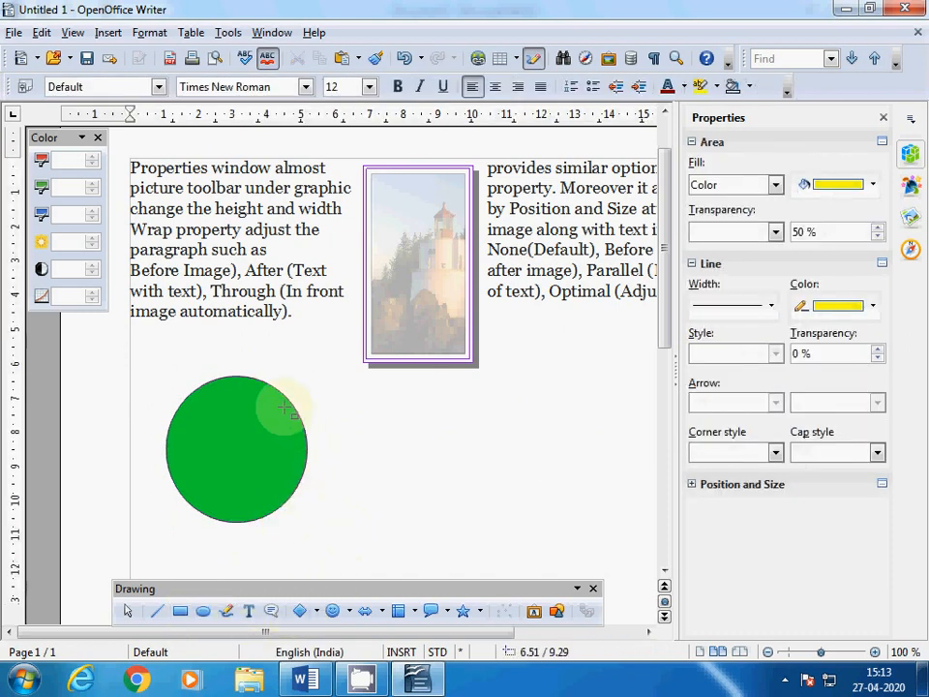
drag(284, 407, 427, 524)
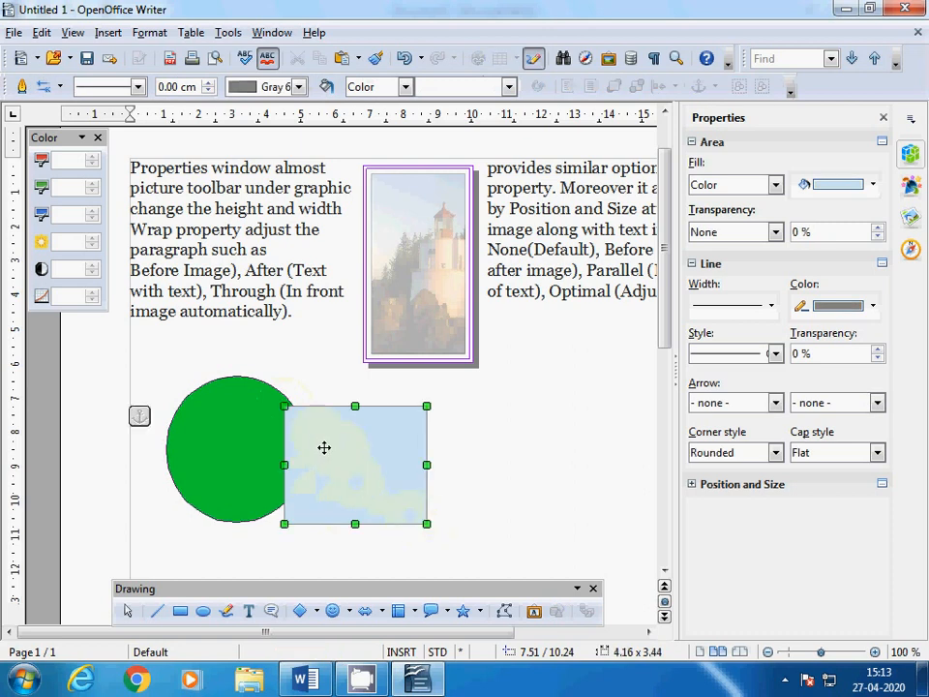
drag(325, 447, 293, 429)
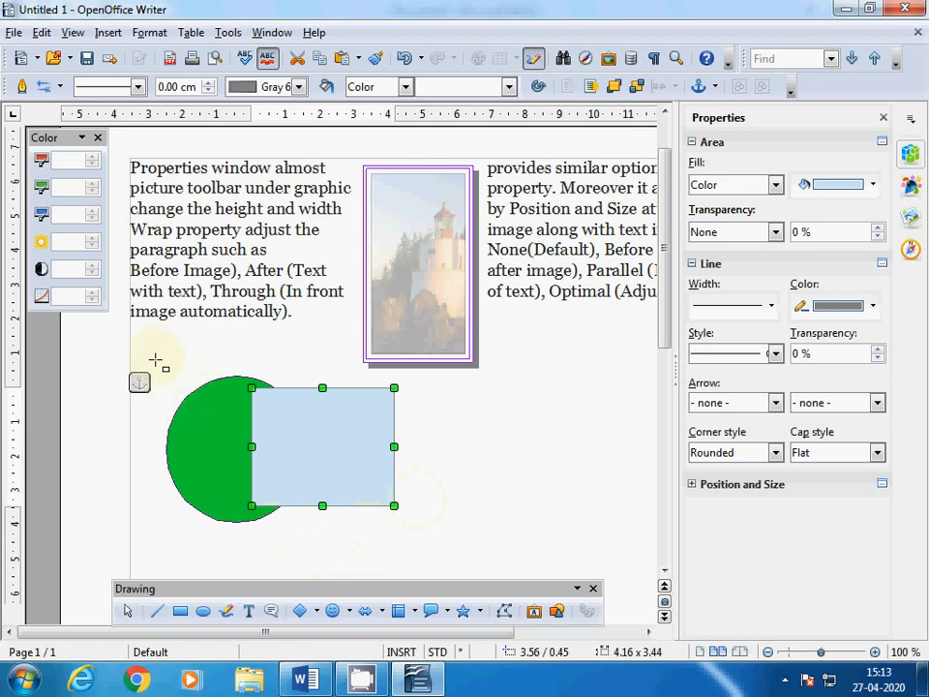
click(468, 570)
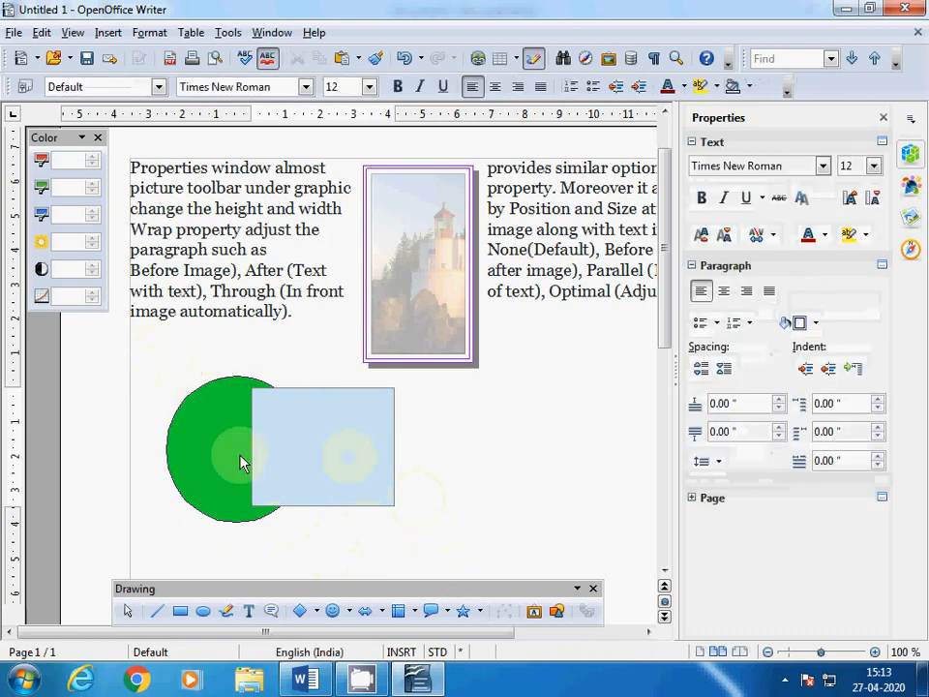
Select the green circle and the light blue rectangle together and group them into one object.
click(295, 422)
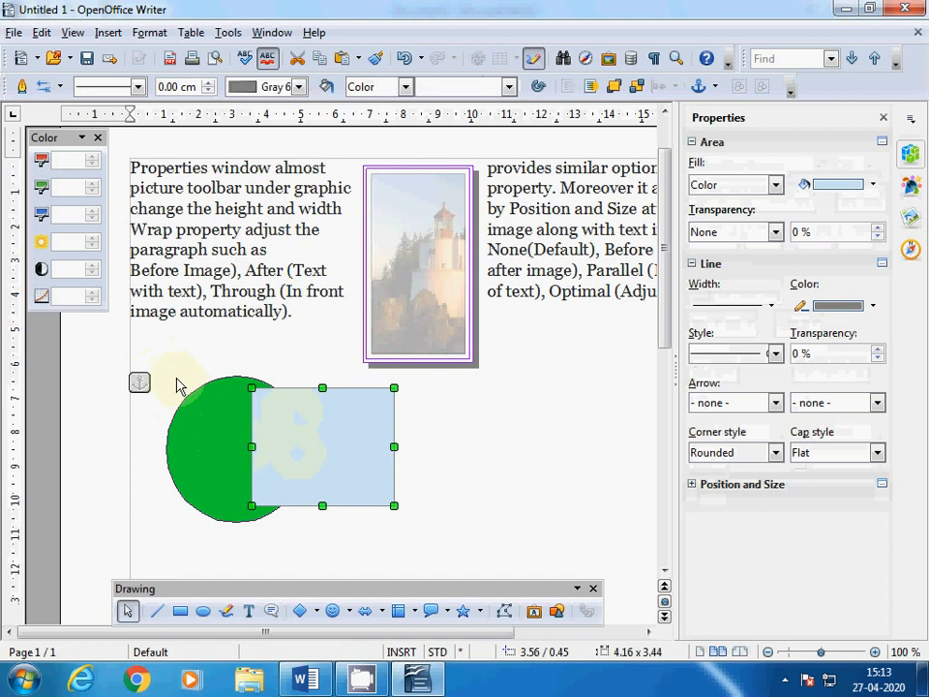
drag(156, 349, 485, 551)
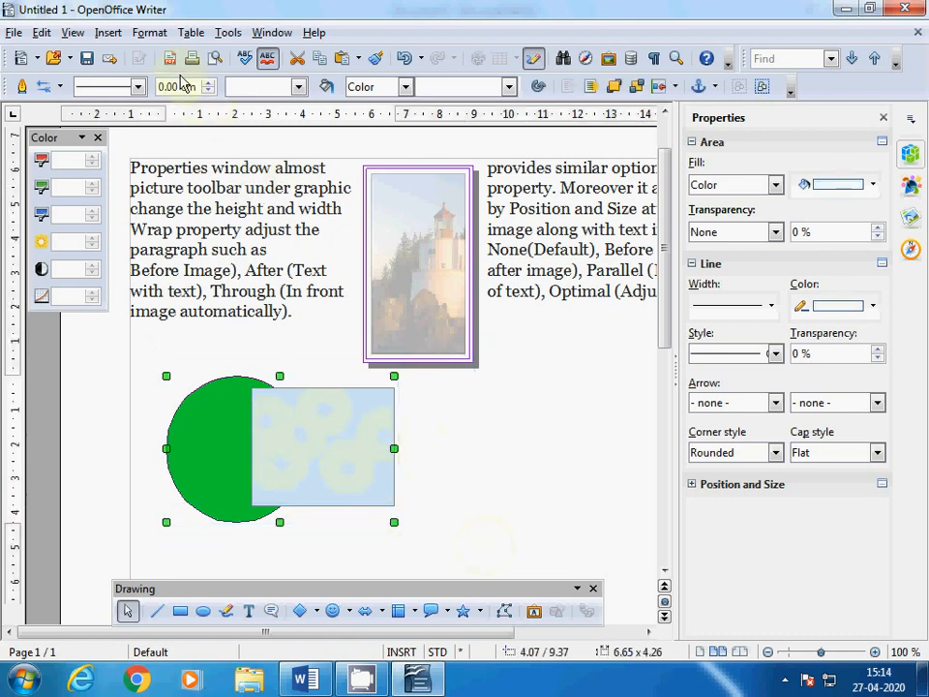
click(150, 33)
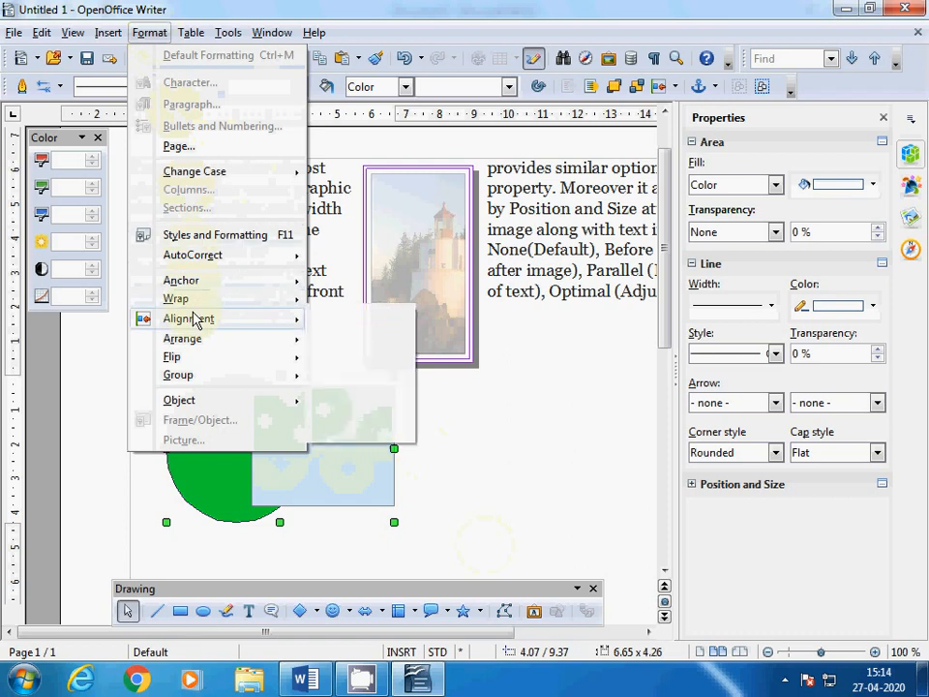
mouse_move(198, 318)
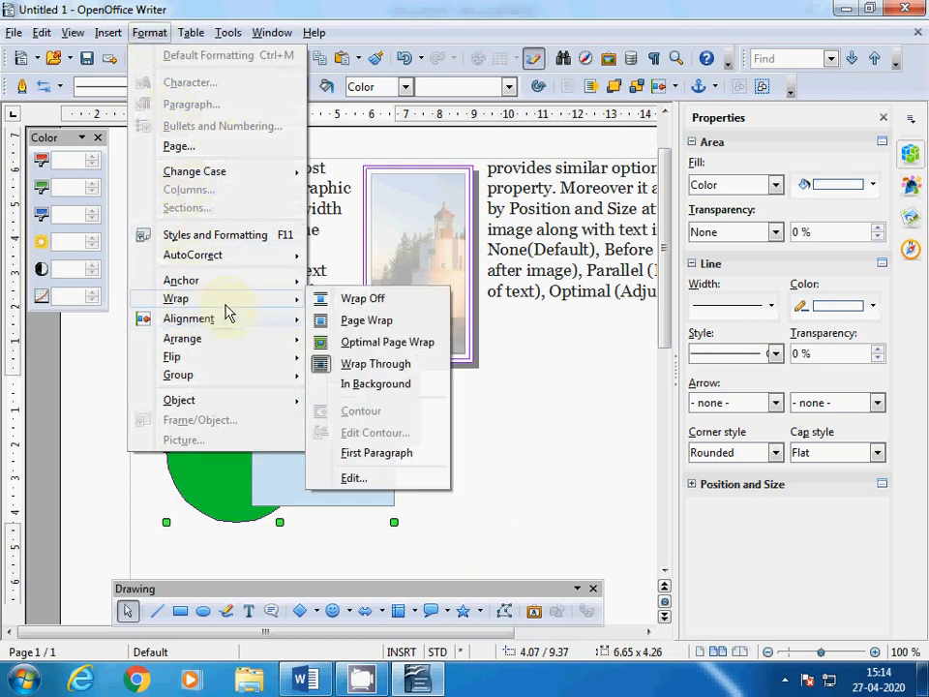
mouse_move(273, 384)
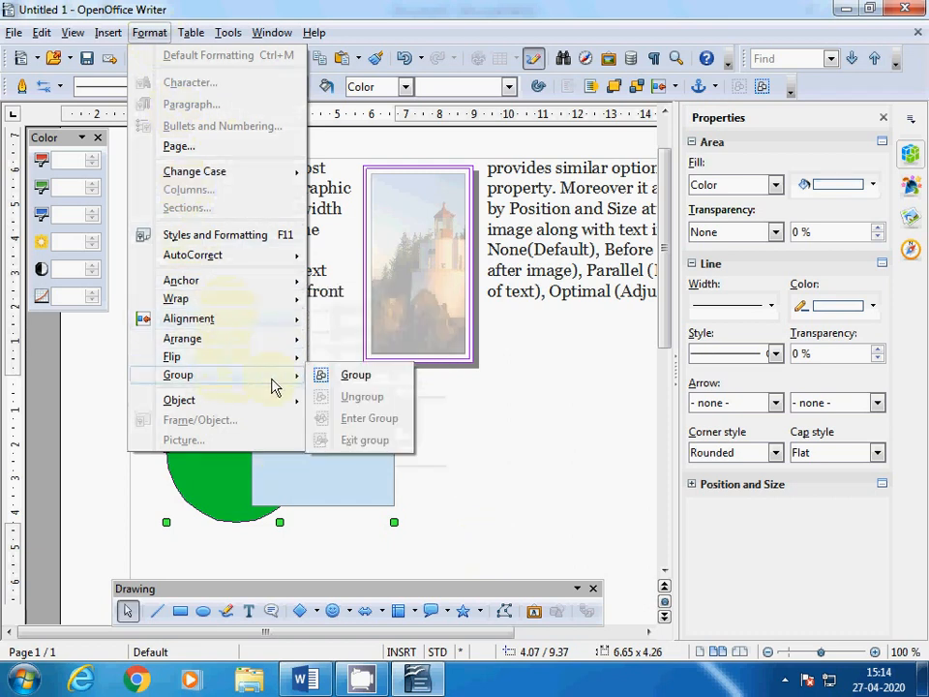
click(328, 376)
click(410, 491)
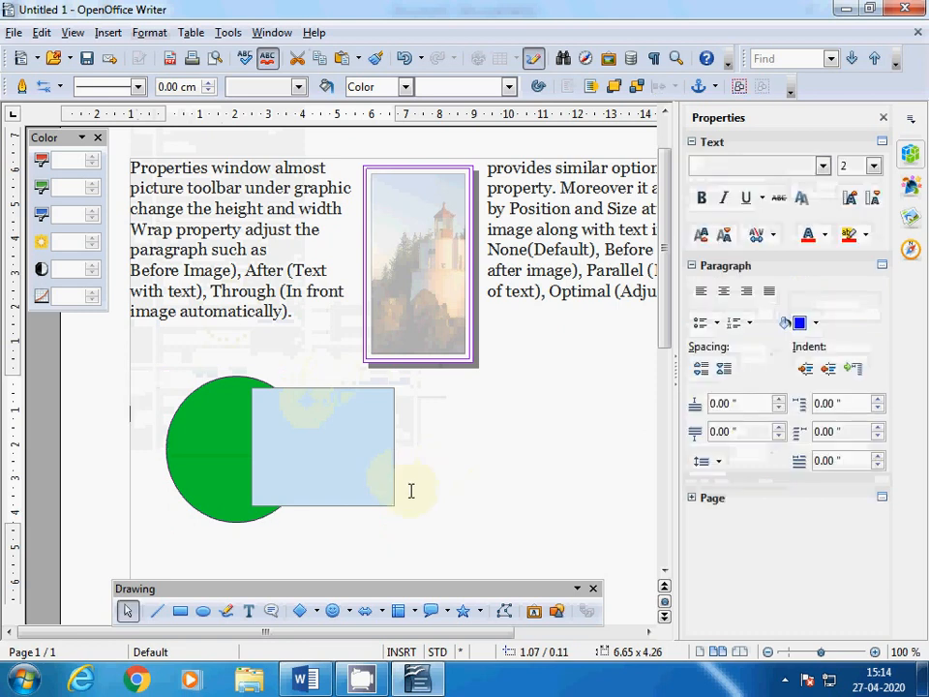
Move the grouped circle and rectangle around the blank area, leaving them slightly below their original place under the text.
click(301, 456)
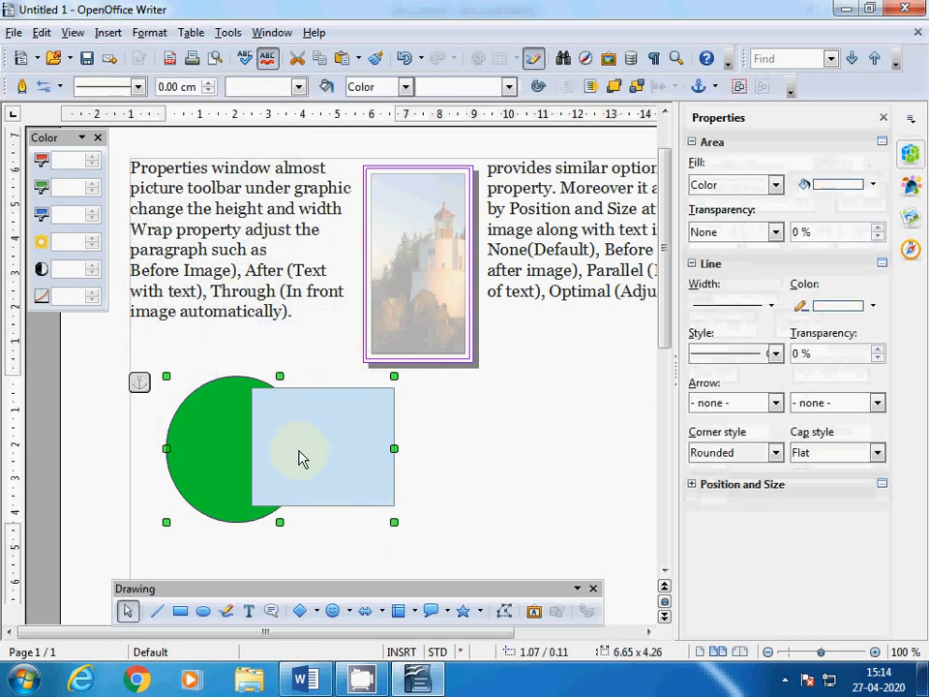
drag(300, 460, 559, 479)
drag(442, 475, 195, 473)
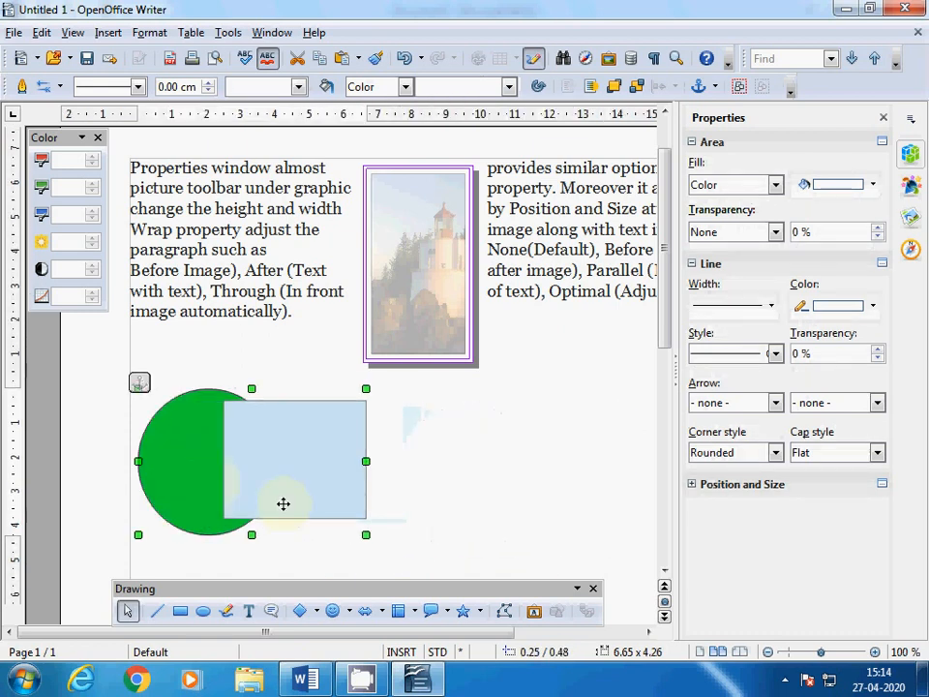
drag(283, 504, 323, 485)
Ungroup the circle and rectangle into separate shapes and clear the selection.
click(150, 34)
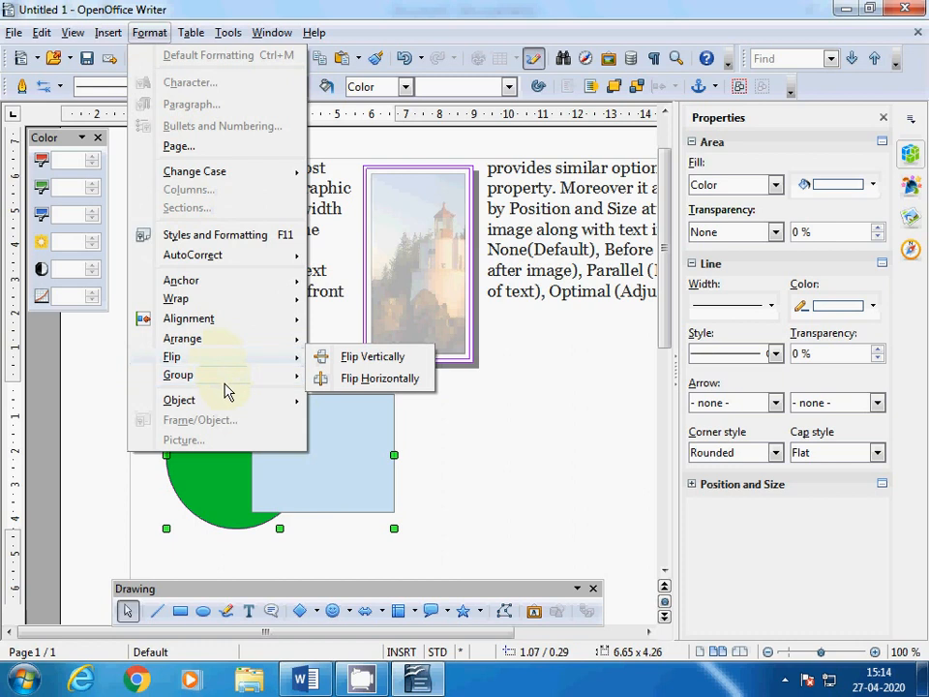
mouse_move(243, 386)
click(372, 397)
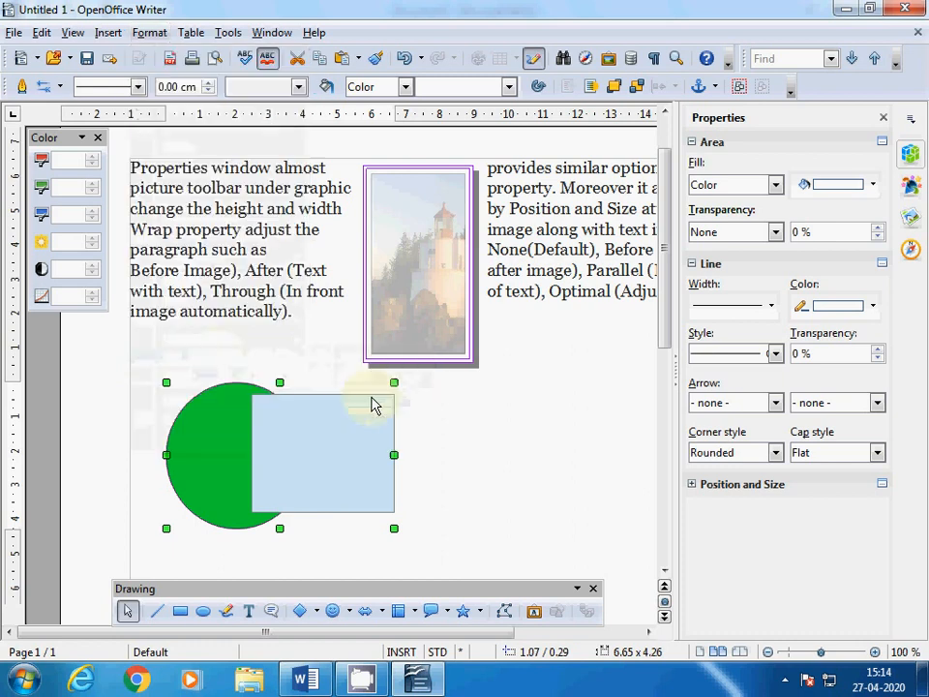
click(465, 460)
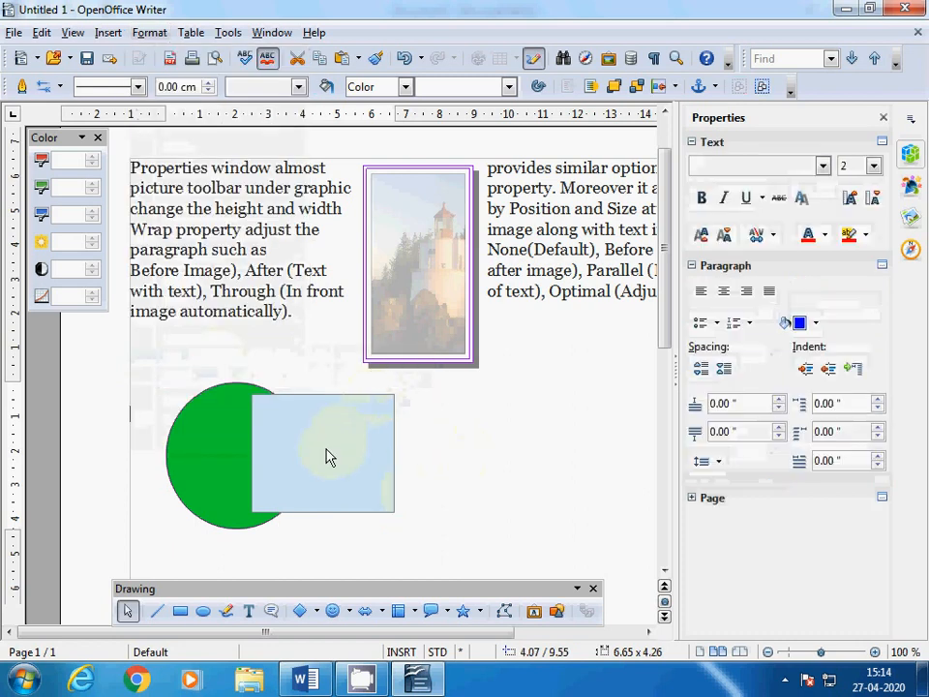
Move the blue rectangle over the green circle and send it to the back, behind the circle.
drag(325, 456, 240, 432)
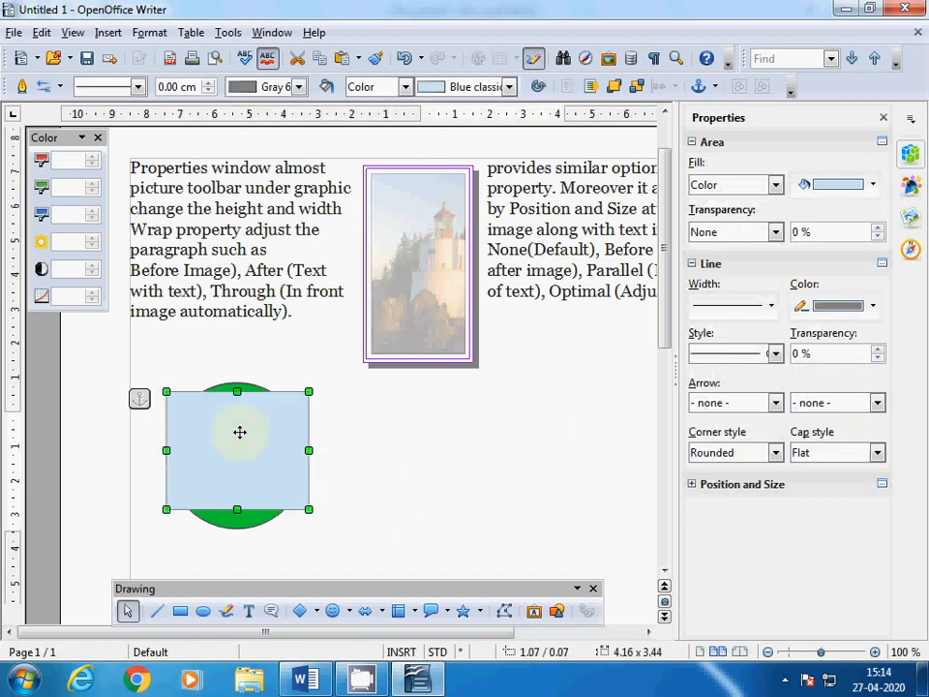
right_click(242, 441)
key(Escape)
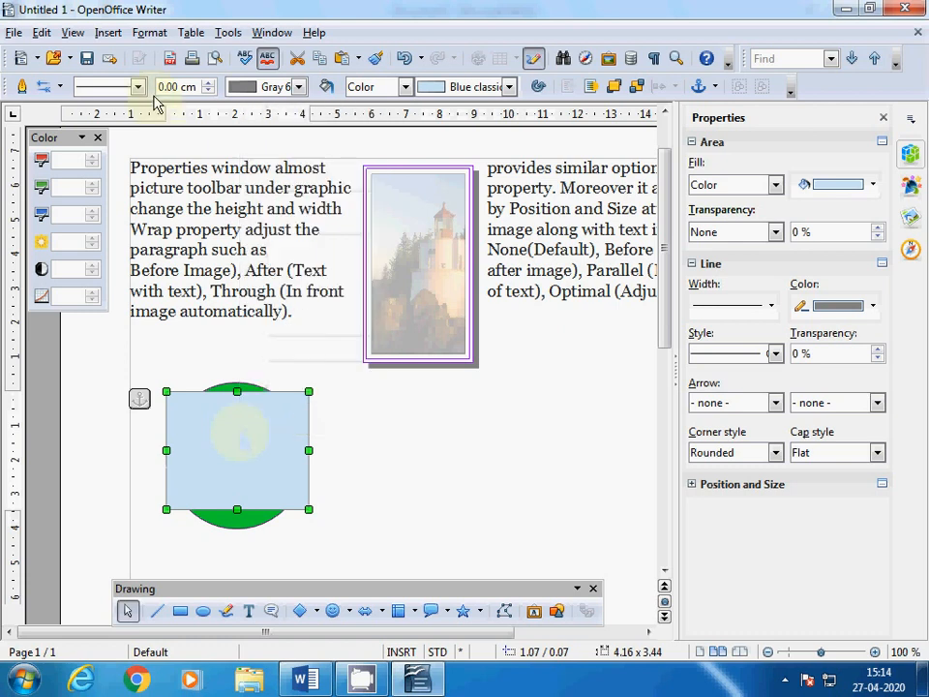
click(149, 32)
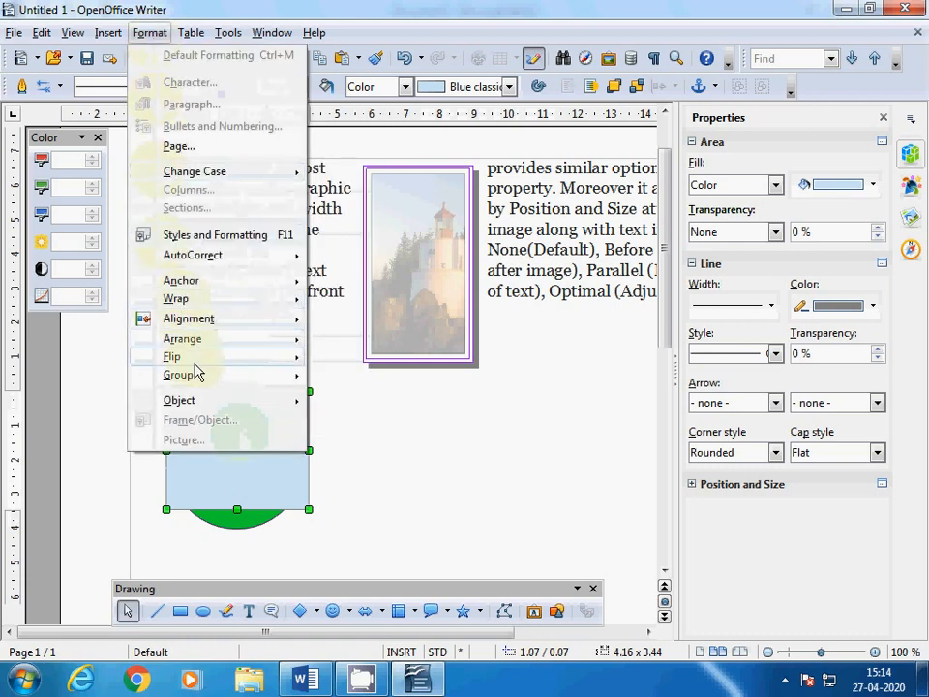
mouse_move(204, 319)
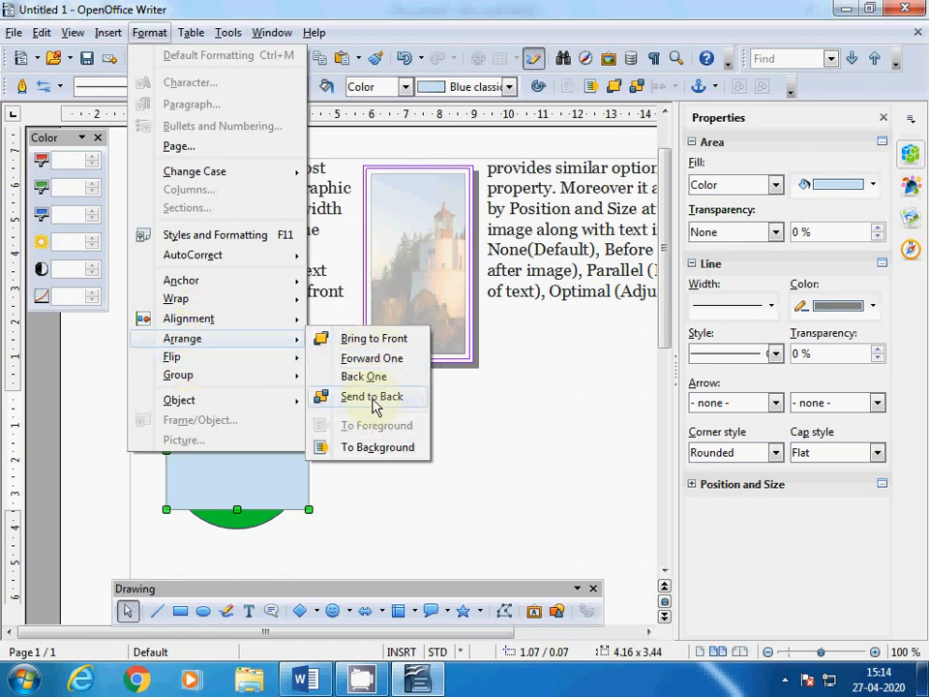
click(374, 397)
key(Escape)
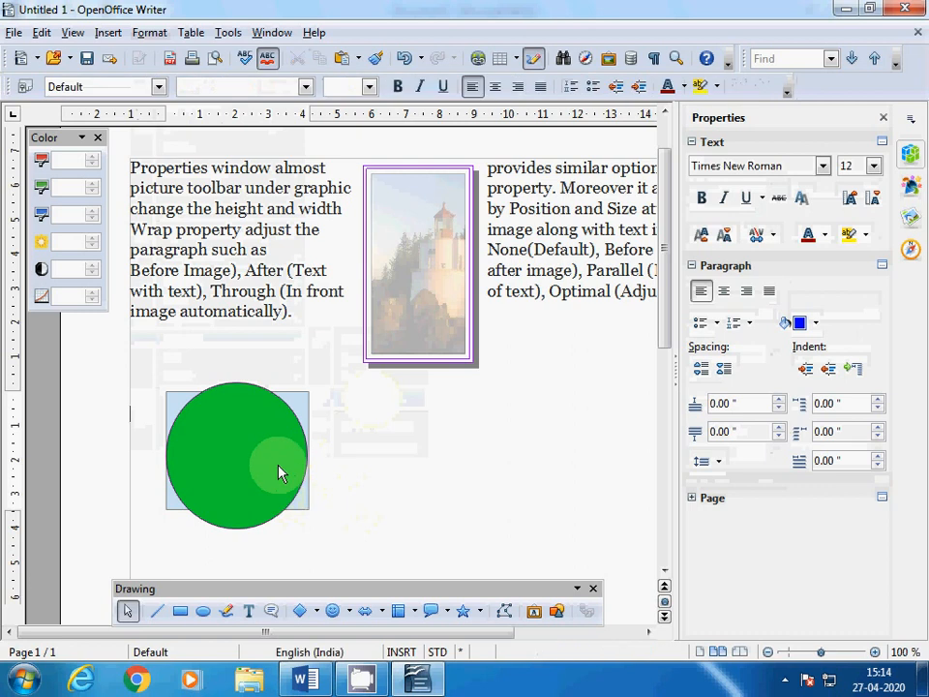
Enlarge the rectangle to about 5.03 x 4.74 cm so it frames the circle, and centre the circle horizontally inside it.
click(279, 472)
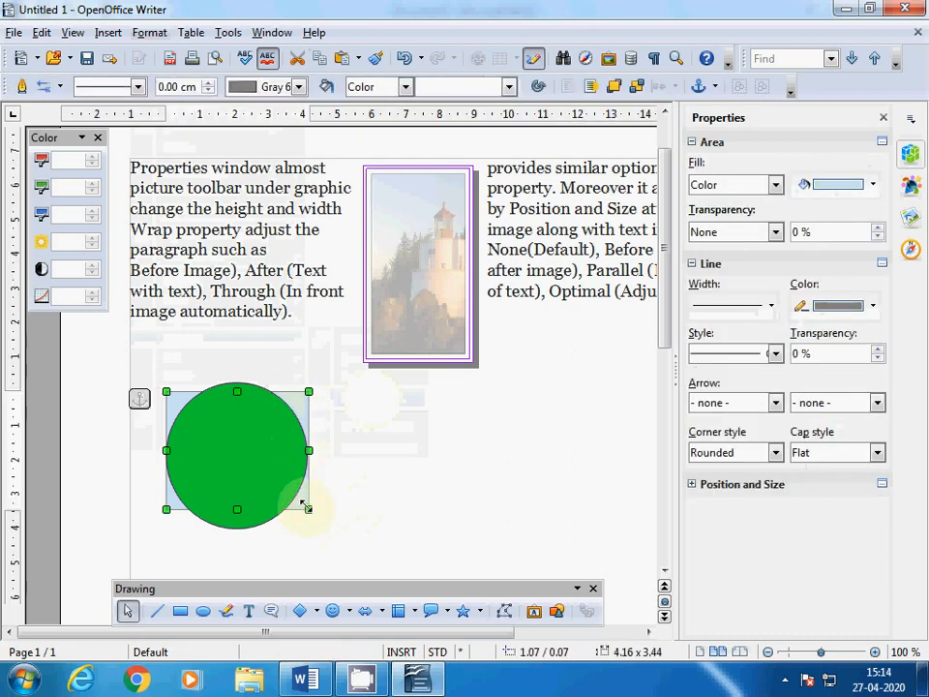
drag(309, 509, 315, 540)
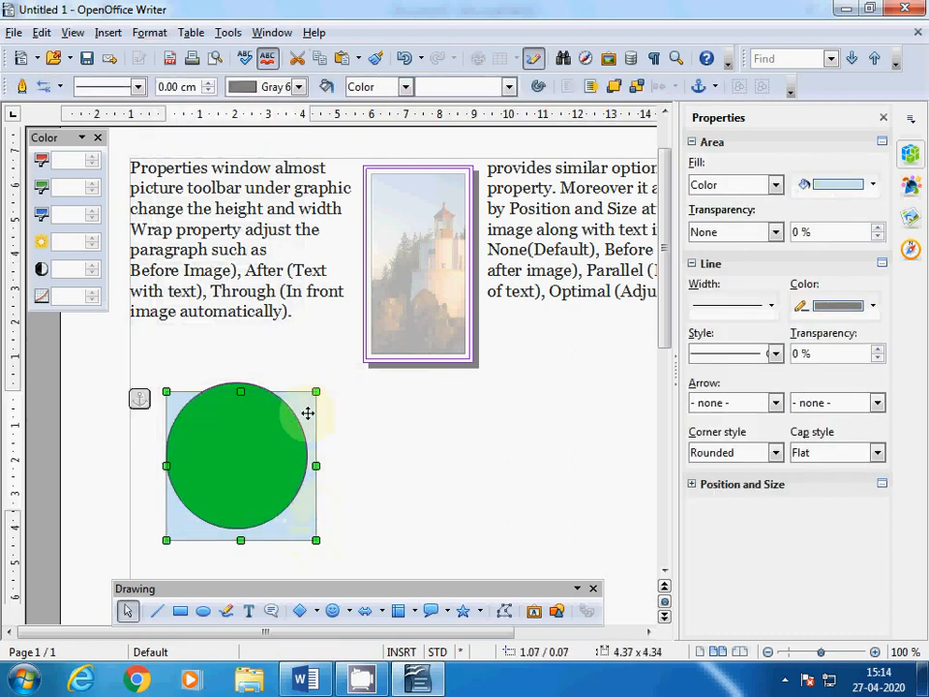
mouse_move(316, 391)
mouse_down()
mouse_move(299, 368)
mouse_move(329, 378)
mouse_up()
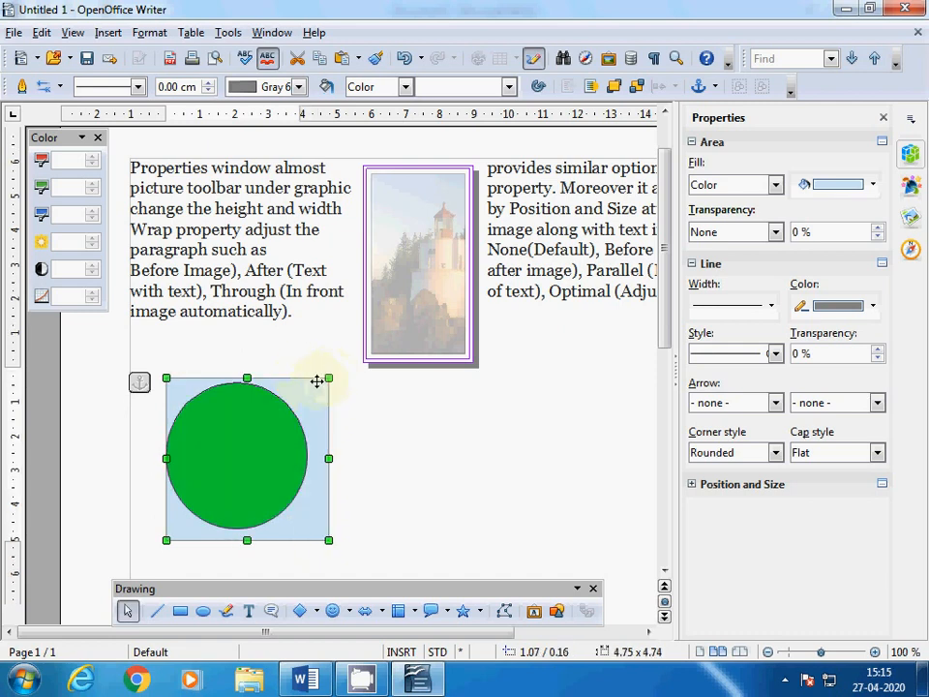
drag(168, 459, 156, 460)
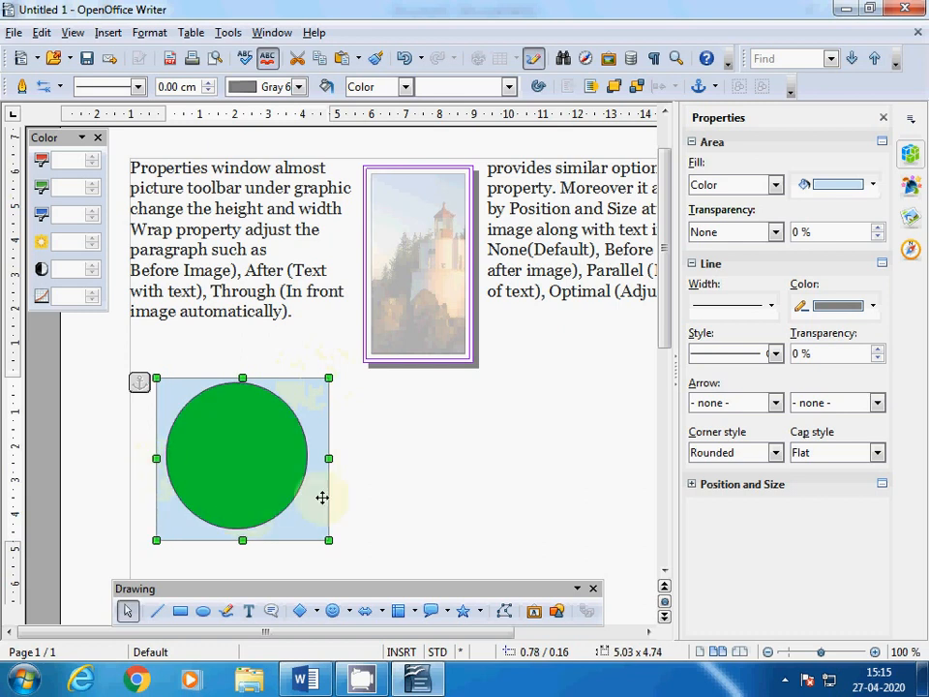
click(394, 492)
click(253, 494)
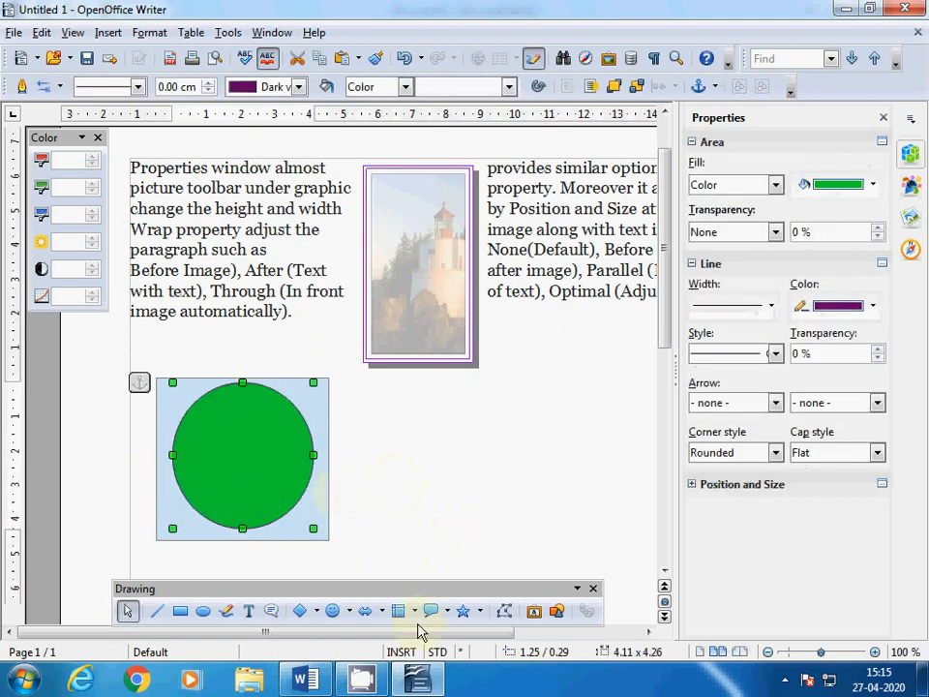
Insert a Fontwork object in the black wavy Favorite 2 style below the shapes.
scroll(415, 503, down, 2)
scroll(415, 500, down, 1)
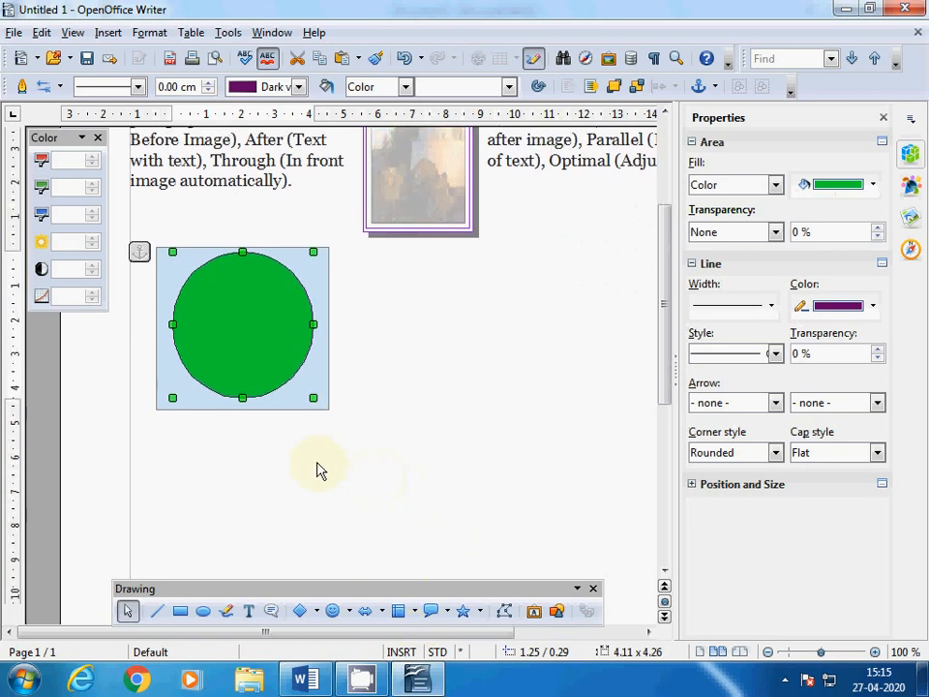
click(384, 479)
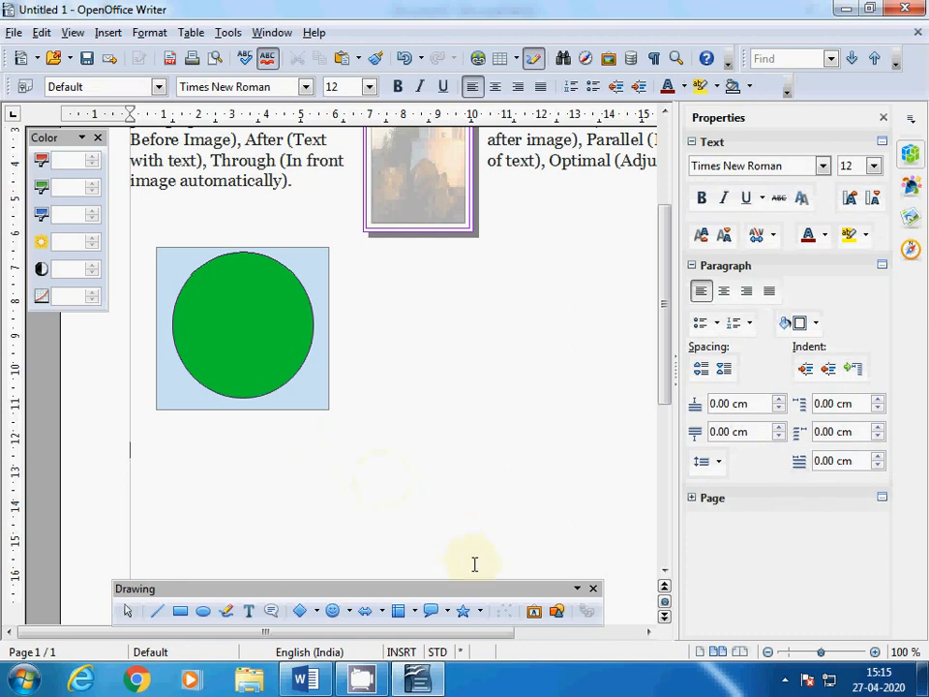
mouse_move(497, 592)
mouse_down()
mouse_move(494, 521)
mouse_move(502, 552)
mouse_up()
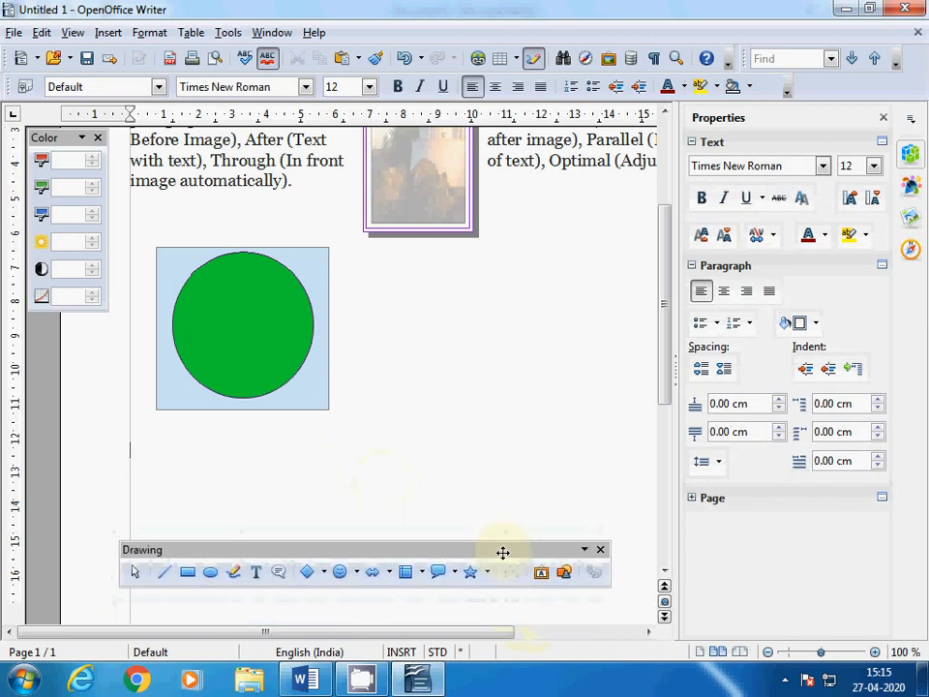
click(546, 578)
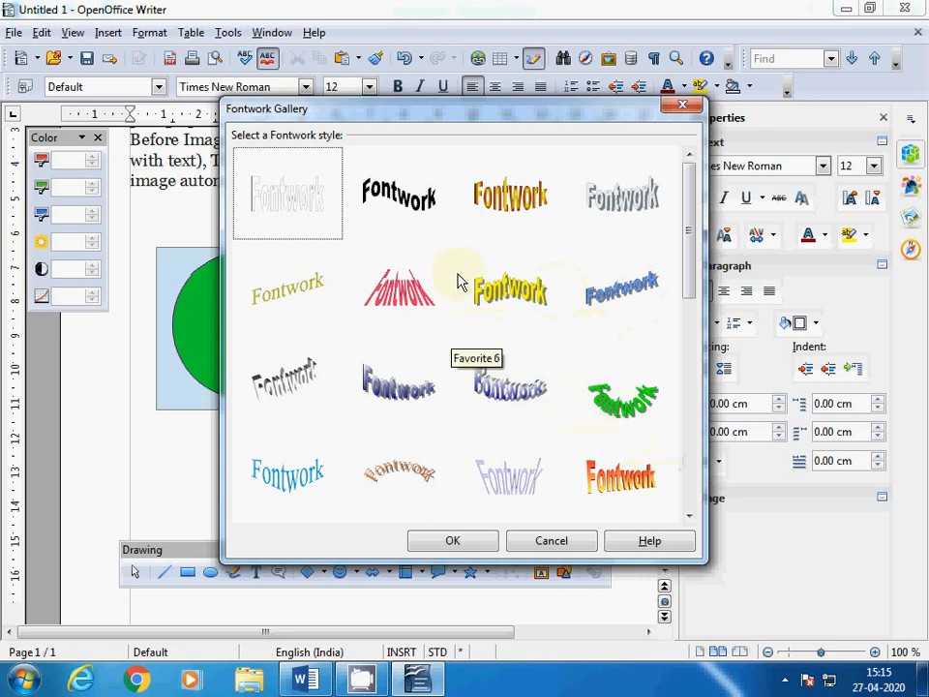
click(384, 203)
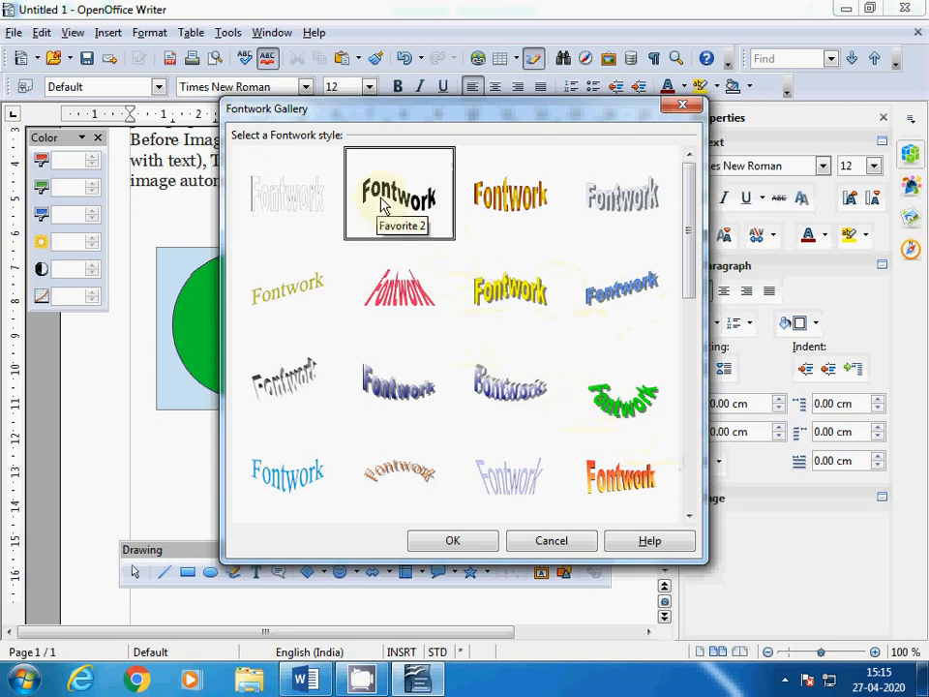
click(467, 546)
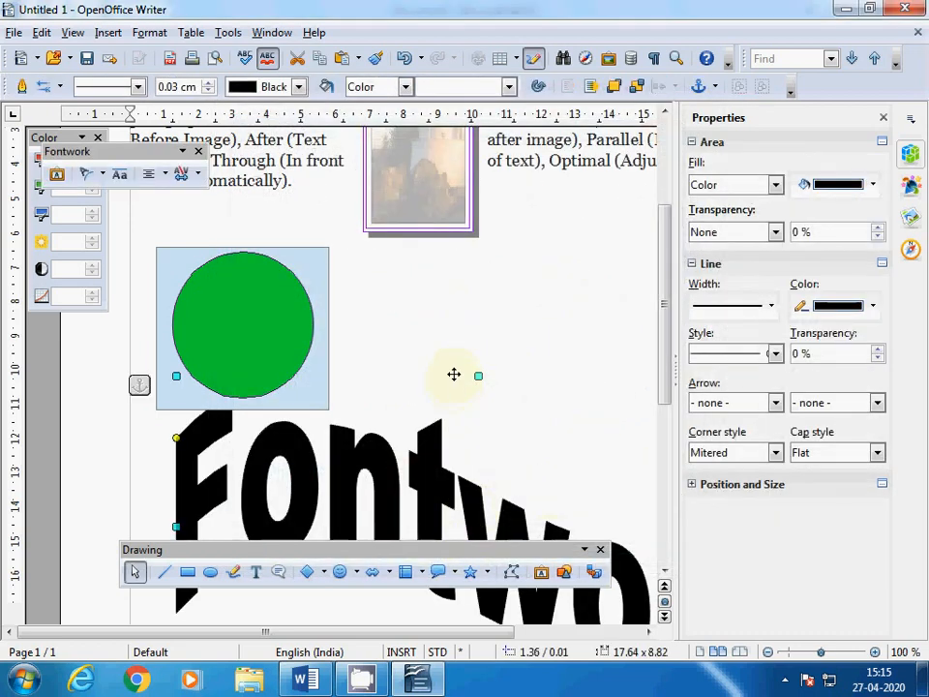
Replace the Fontwork placeholder text with "OO Writer" and select the resulting object.
scroll(452, 374, down, 3)
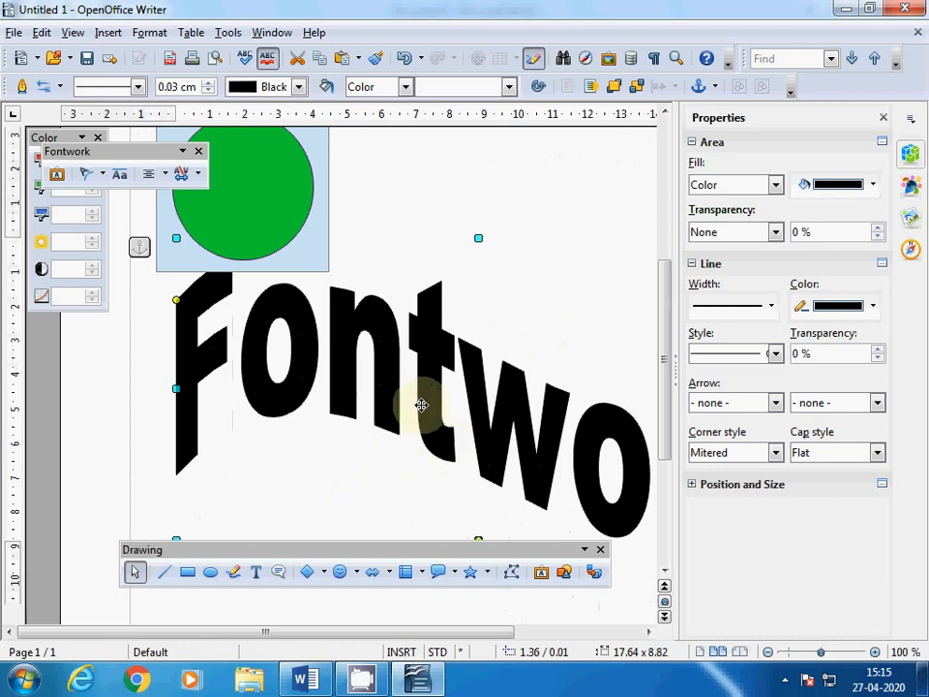
double_click(426, 393)
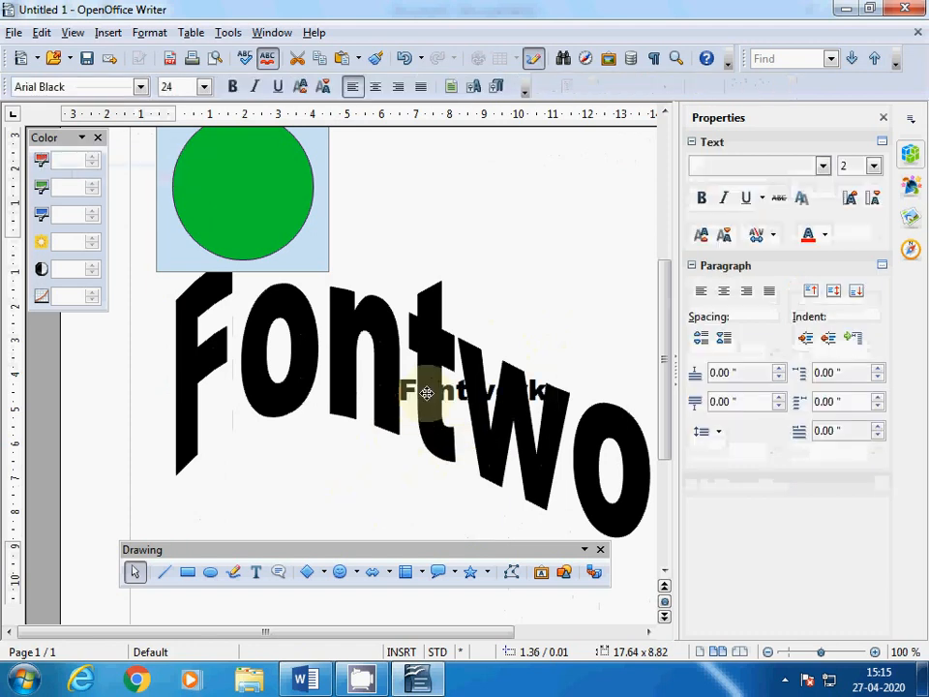
double_click(426, 393)
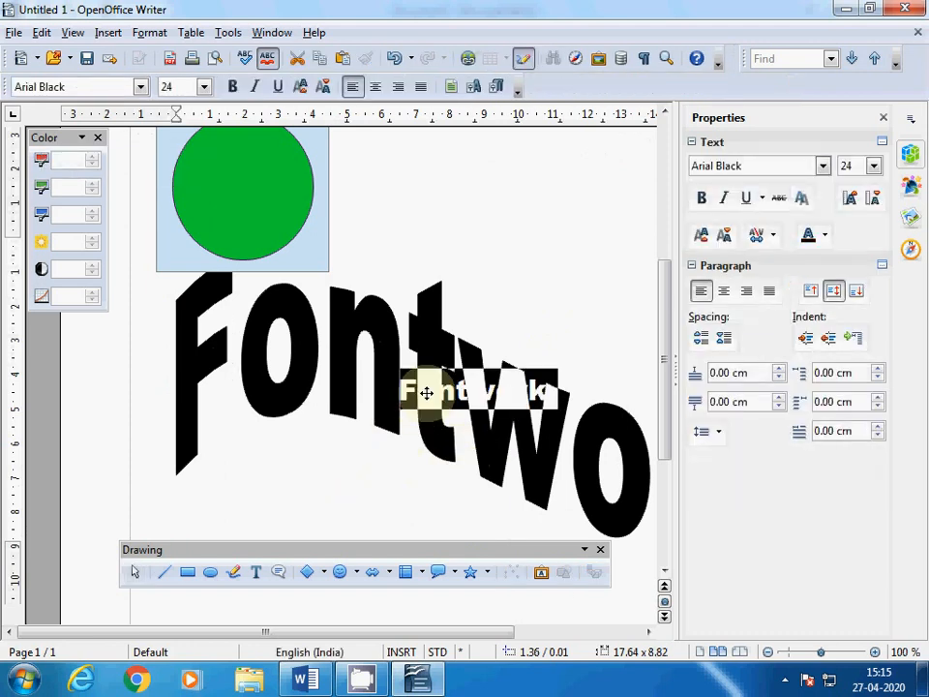
text(OO Writer)
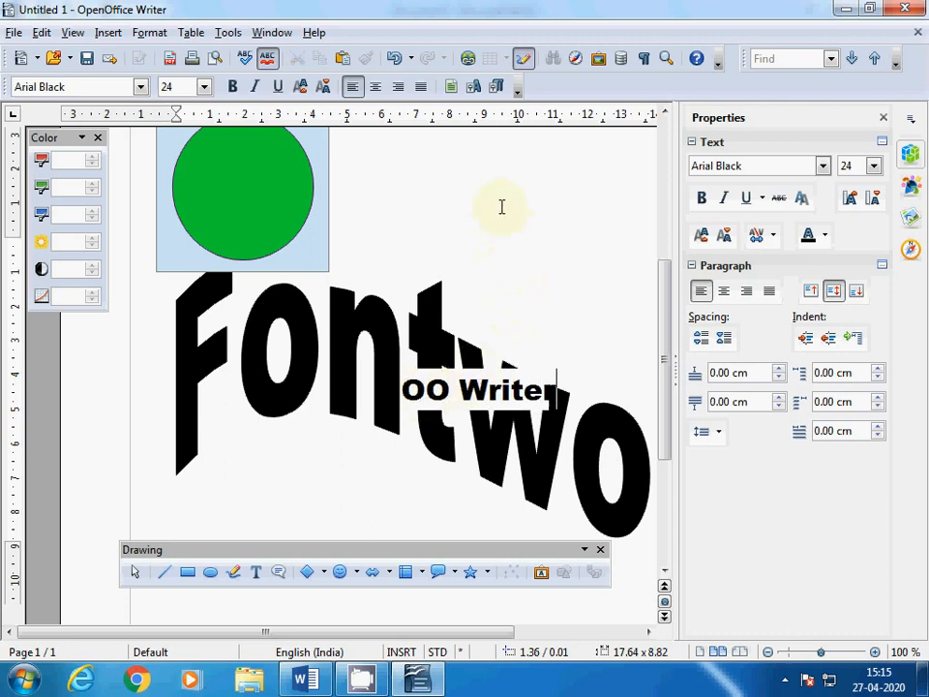
click(495, 178)
click(452, 378)
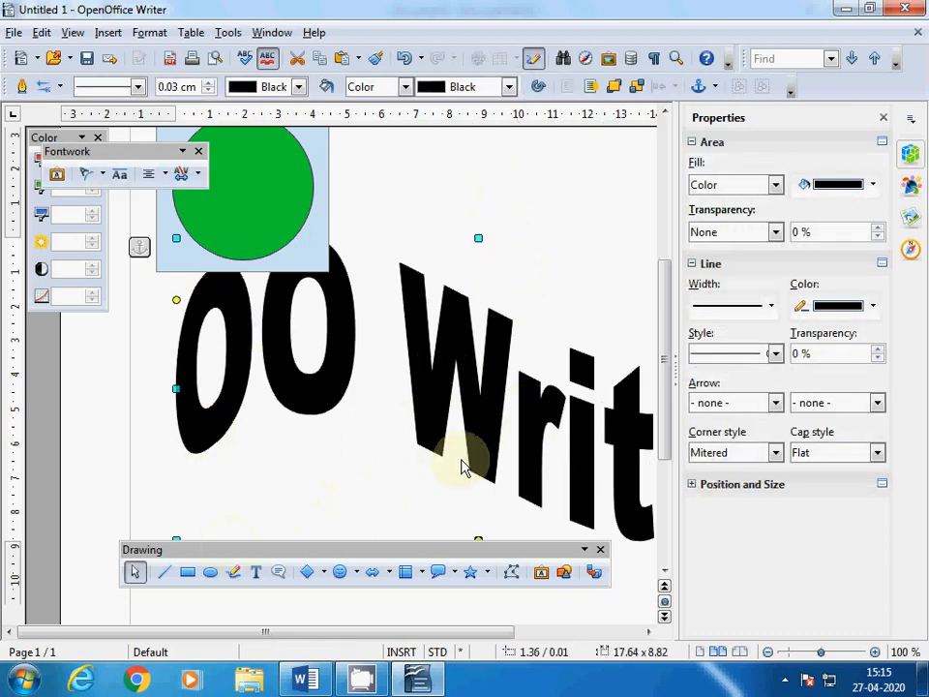
Shrink the OO Writer Fontwork to about 12.60 x 7.32 cm and move it down and to the left, below the shapes.
drag(489, 631, 616, 631)
drag(628, 540, 452, 481)
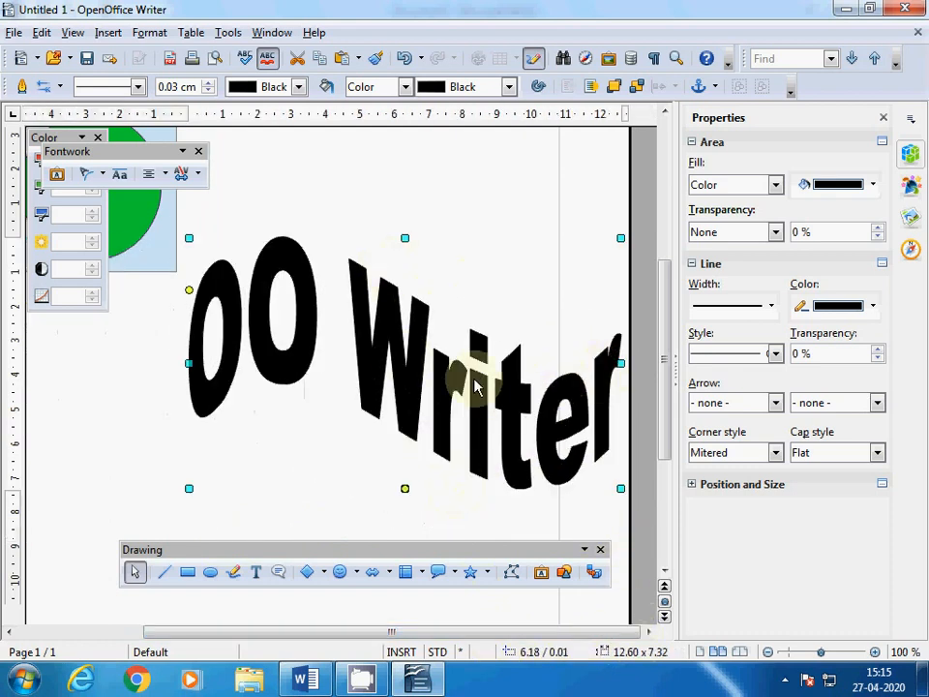
drag(470, 386, 331, 448)
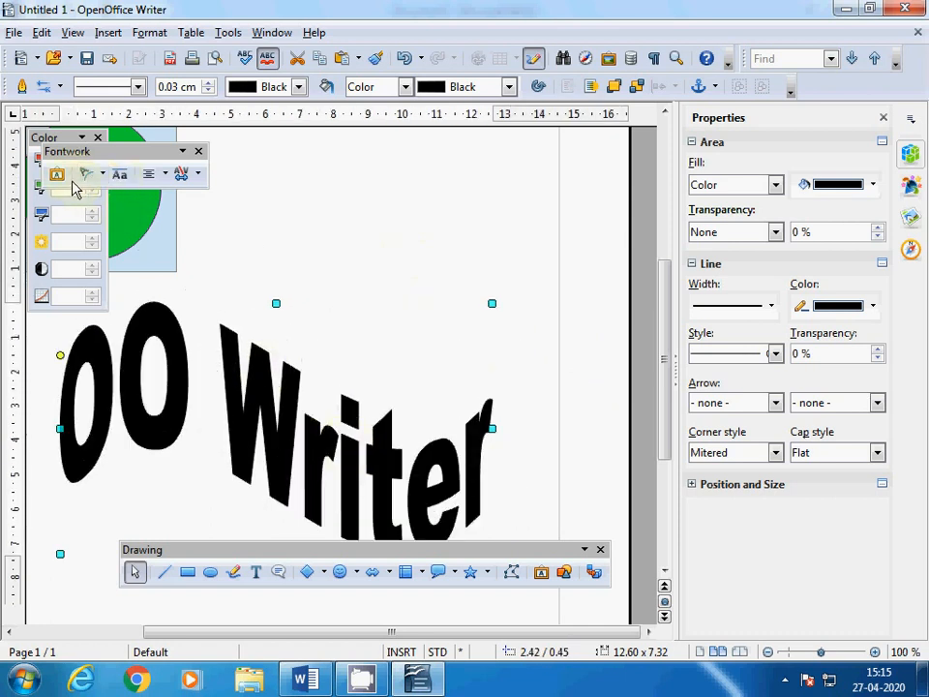
drag(64, 165, 361, 209)
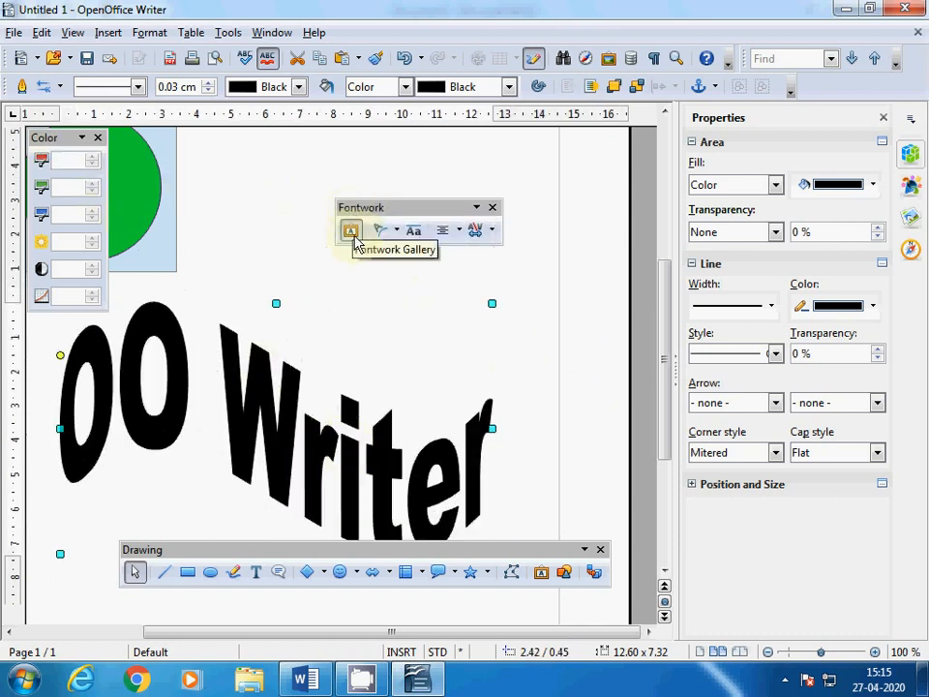
Insert a second Fontwork object in the red tapered gallery style and delete it again.
click(354, 239)
click(421, 305)
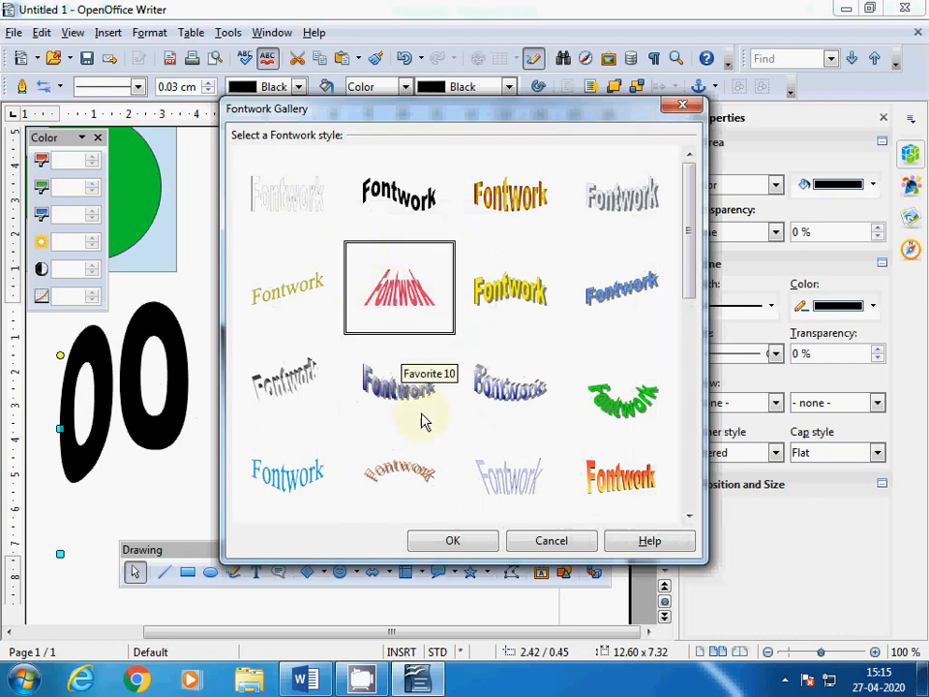
click(464, 544)
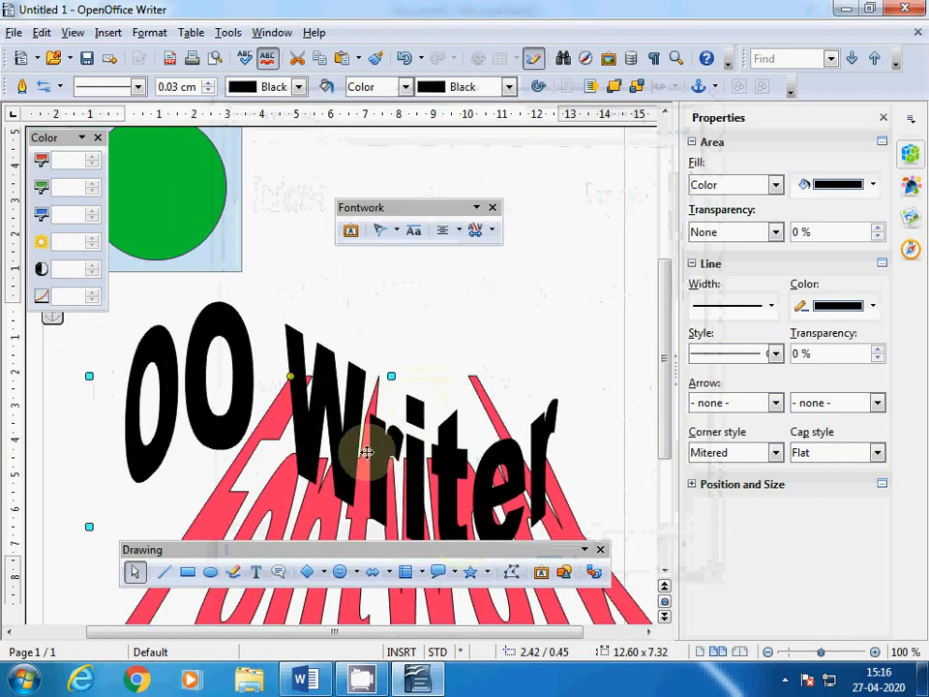
scroll(436, 434, down, 1)
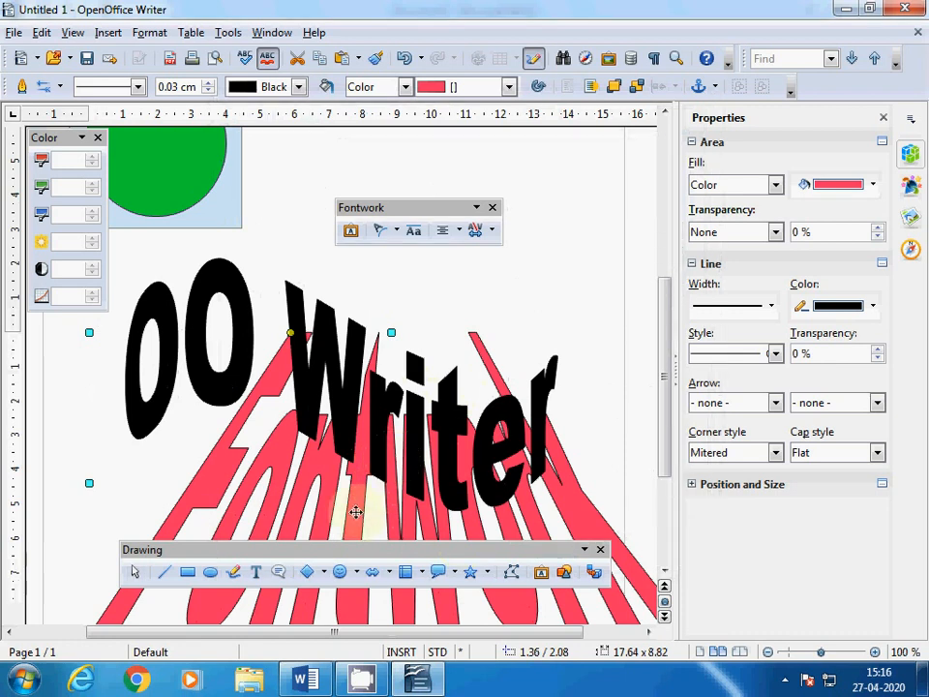
key(Delete)
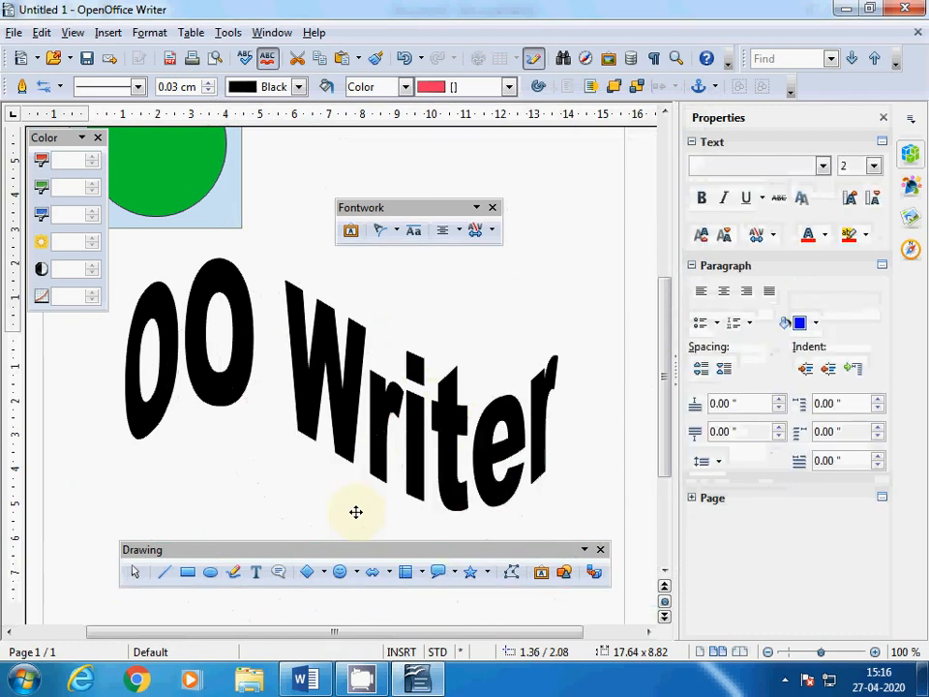
Reshape the OO Writer Fontwork first into a full circle and finally into Arch Down (Pour).
click(332, 369)
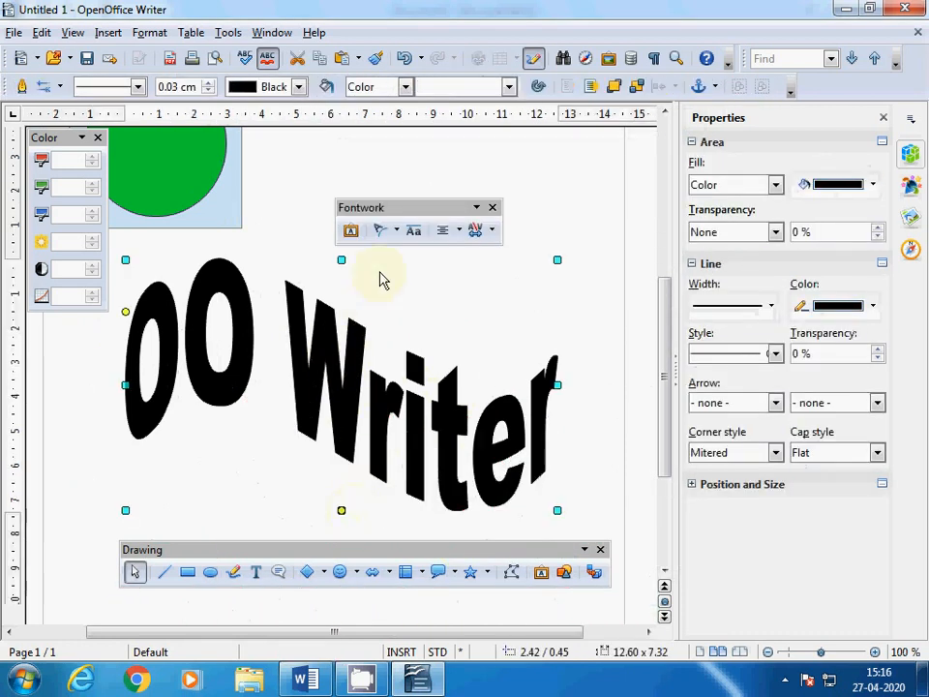
click(390, 232)
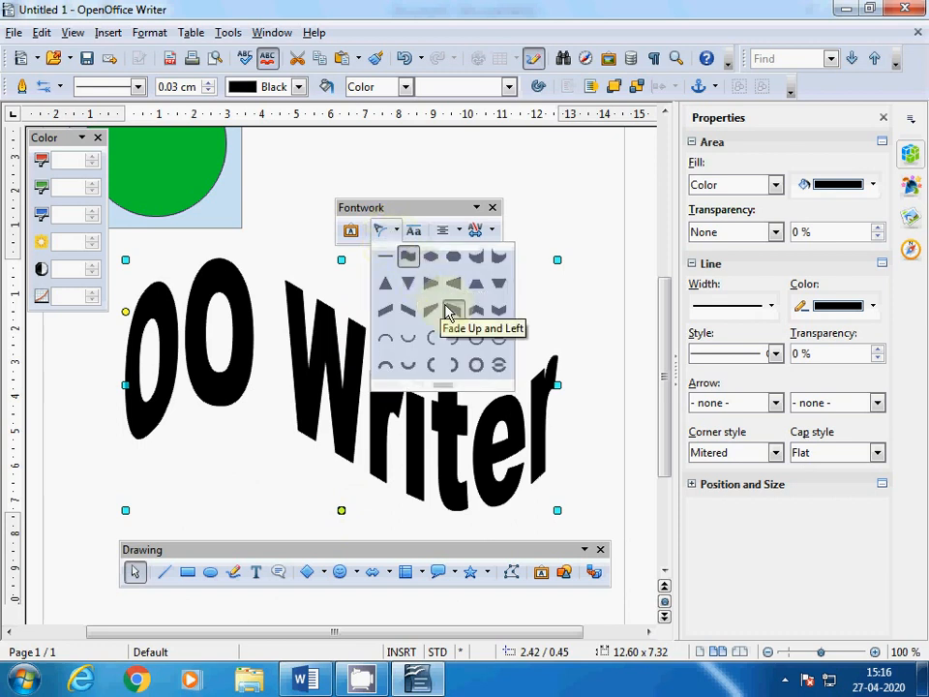
click(475, 365)
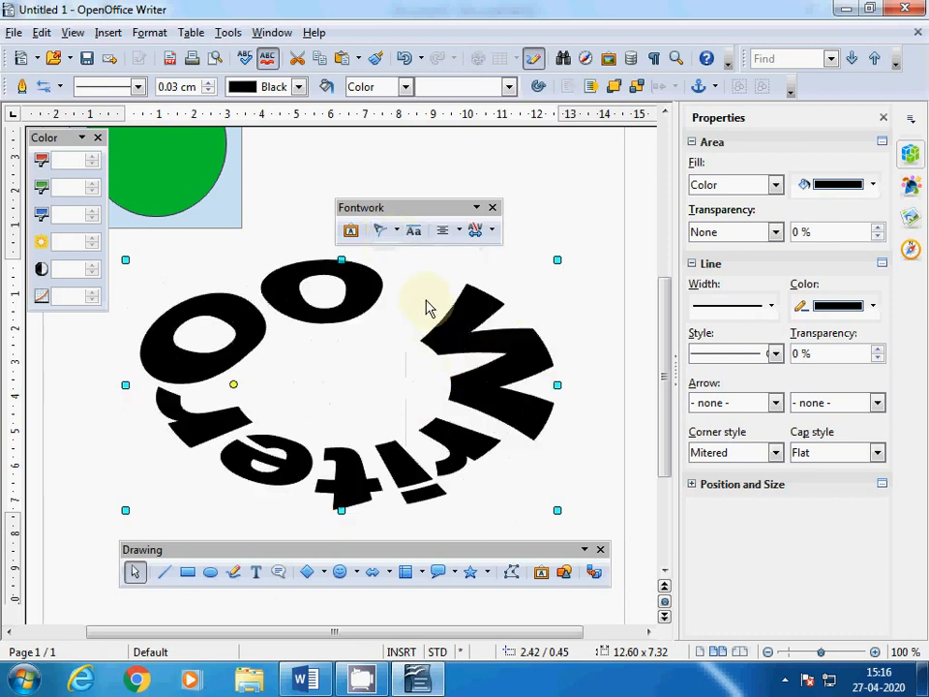
click(397, 232)
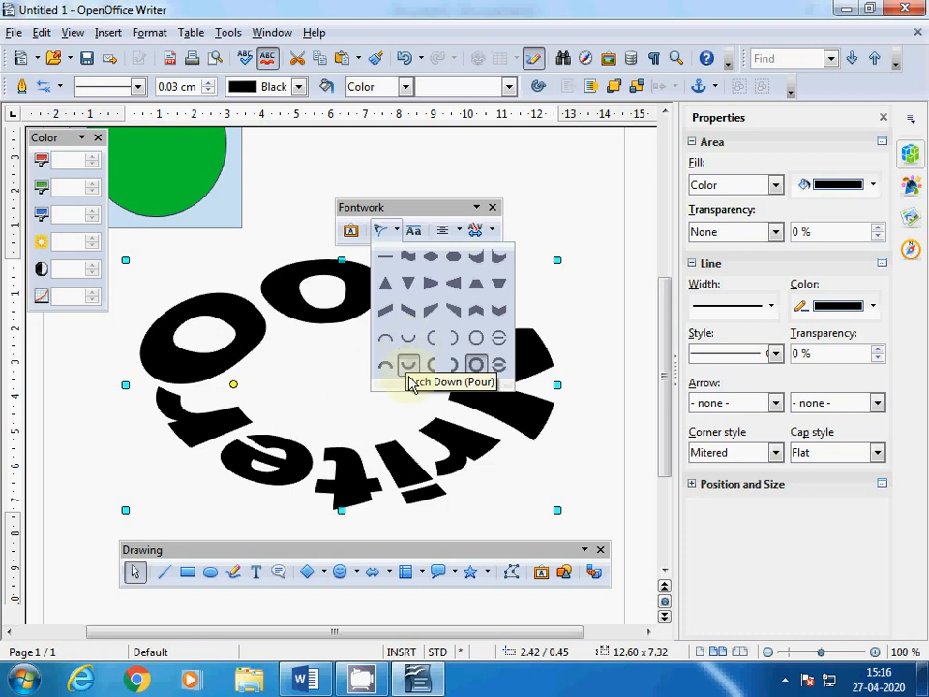
click(406, 366)
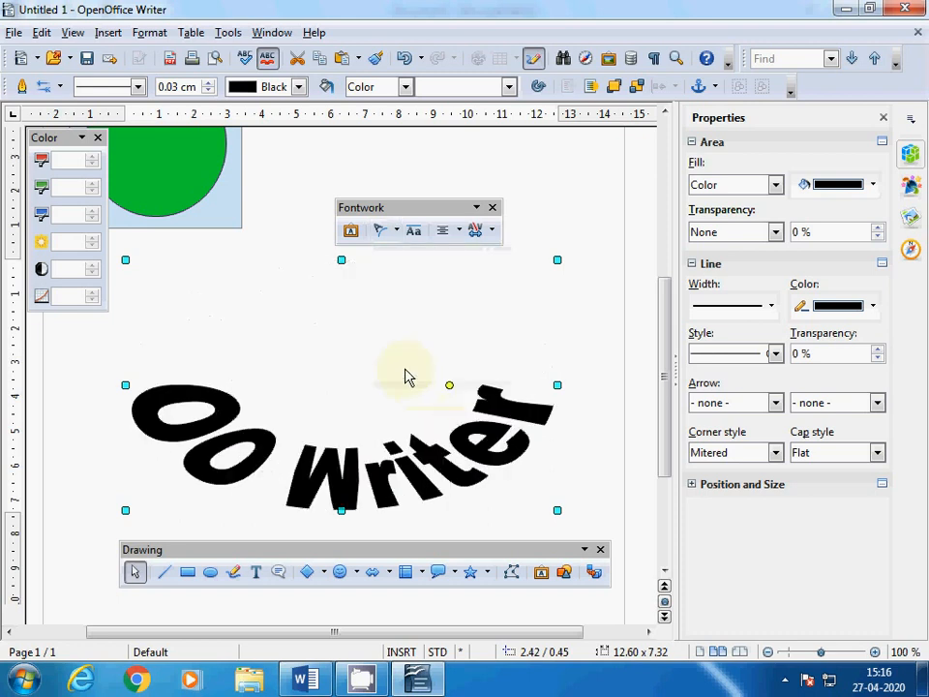
Give all letters of the OO Writer Fontwork the same height and set its text alignment to Right Align.
click(415, 232)
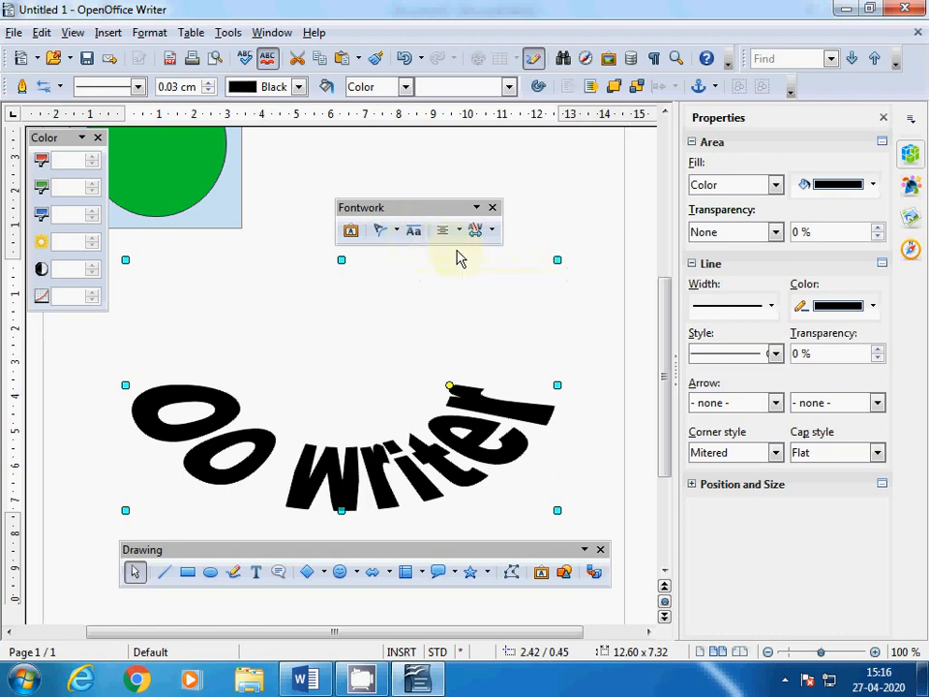
click(460, 234)
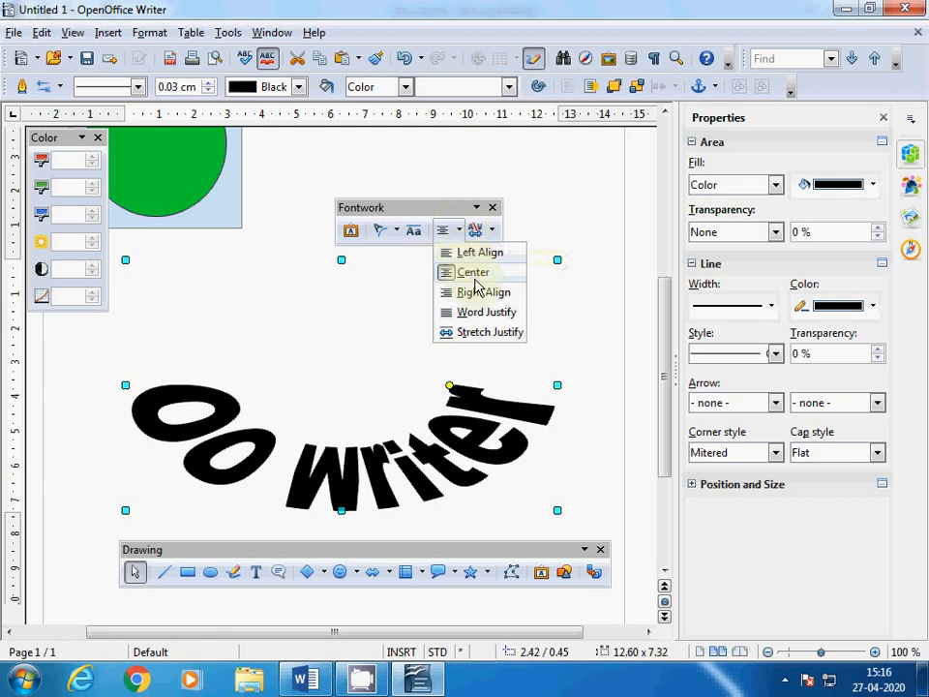
click(471, 293)
Try Very Tight character spacing on the OO Writer Fontwork and return the spacing to Normal.
click(490, 232)
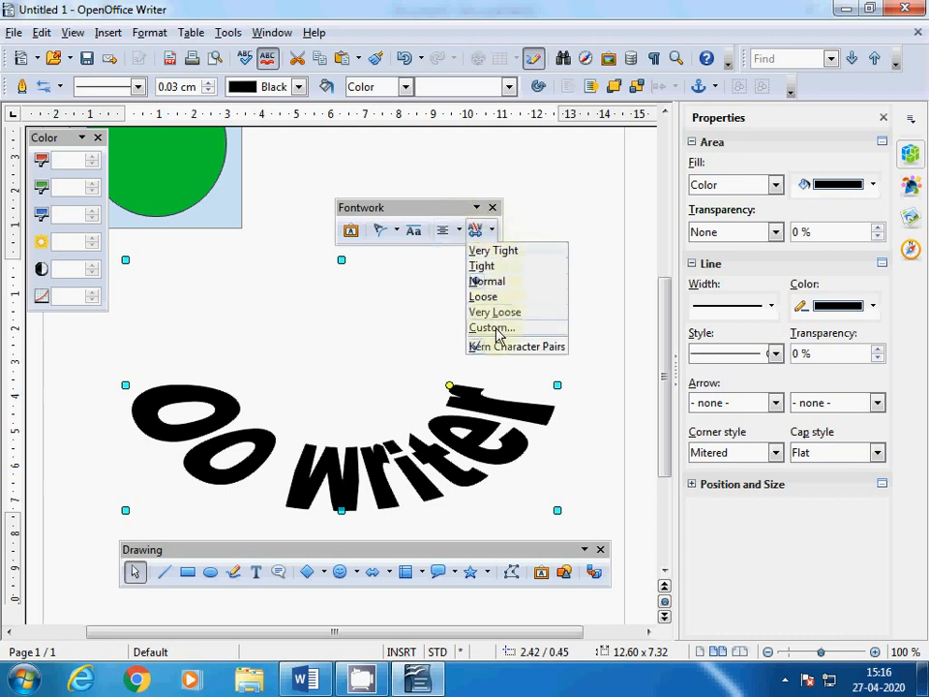
click(495, 257)
click(492, 232)
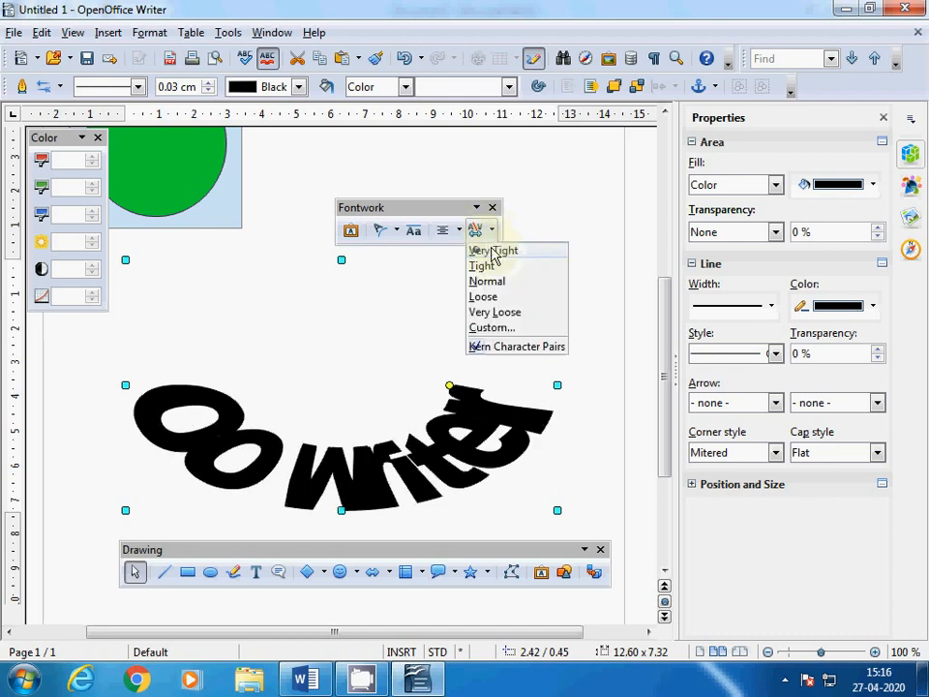
click(494, 283)
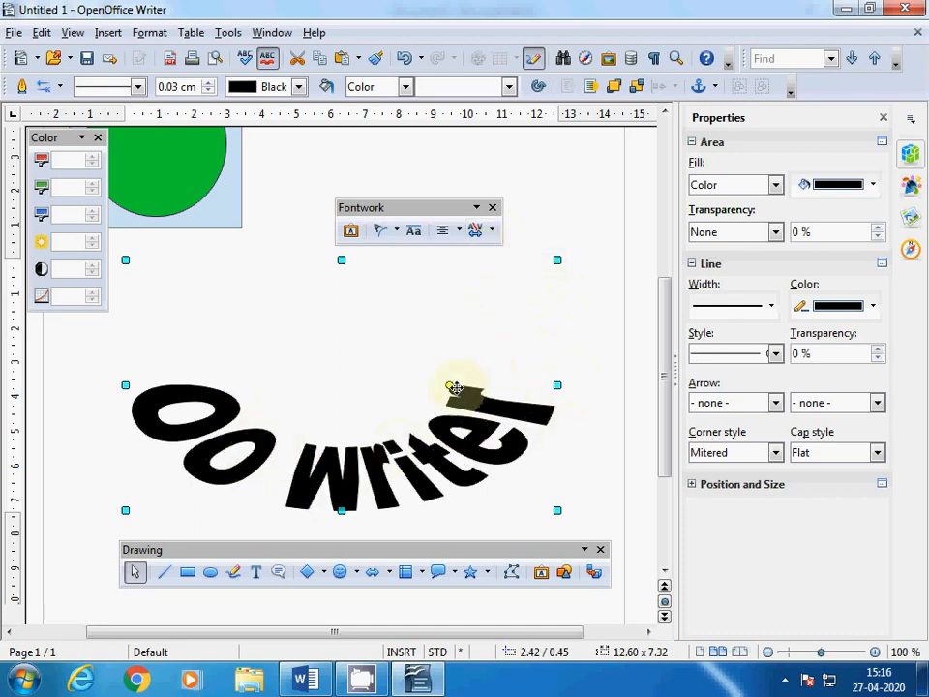
Extend the Fontwork's arch with its yellow adjustment handle so the text wraps further around the curve.
drag(446, 377, 480, 339)
click(521, 528)
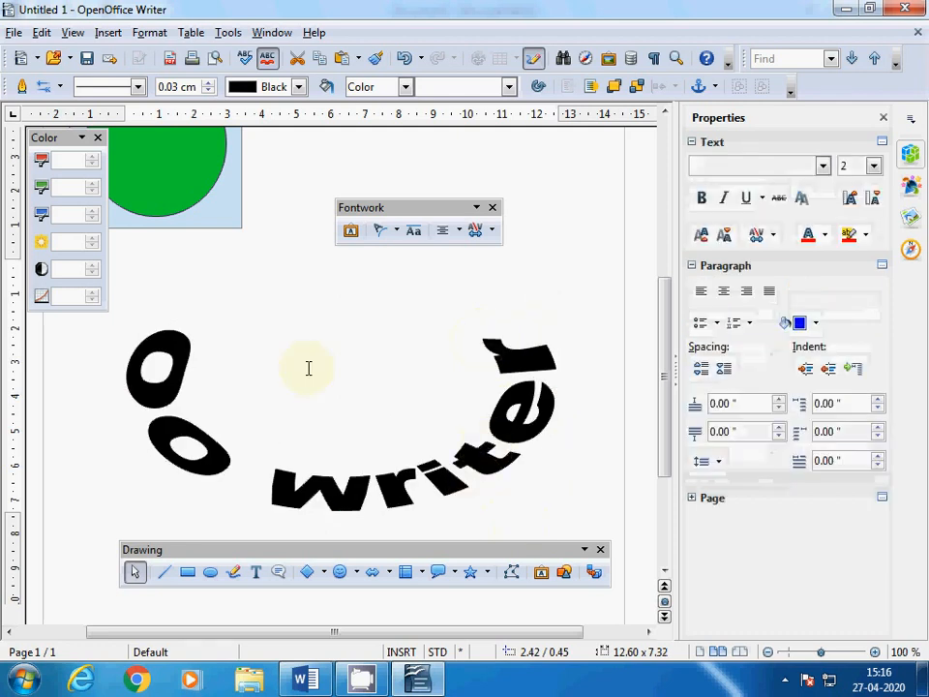
click(380, 494)
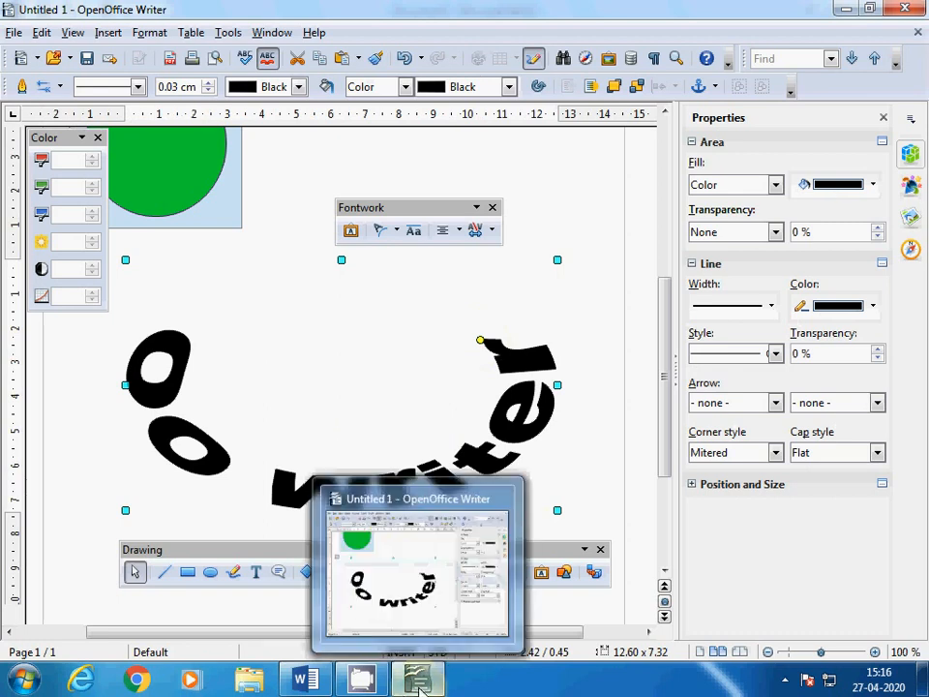
Review the finished page by selecting the curved Fontwork, the lighthouse picture and the green circle in turn.
click(325, 285)
click(303, 332)
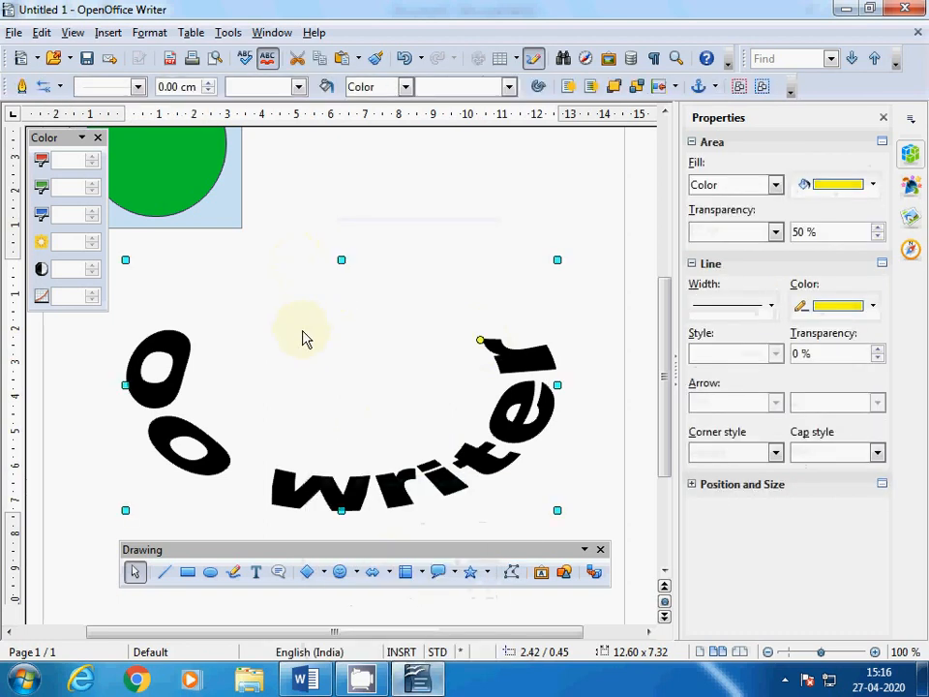
click(312, 163)
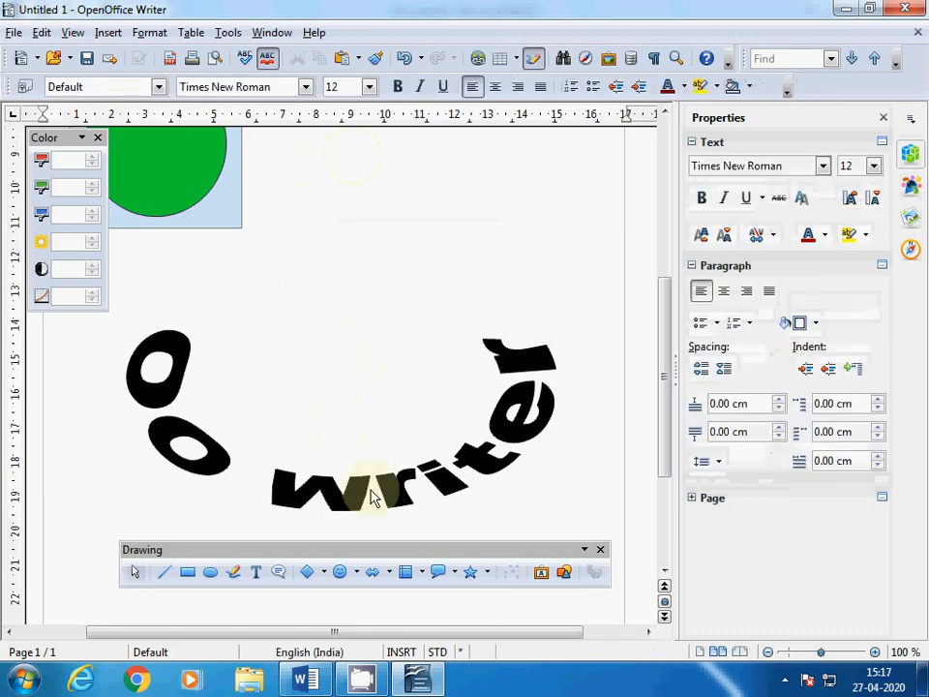
click(346, 405)
scroll(346, 405, up, 8)
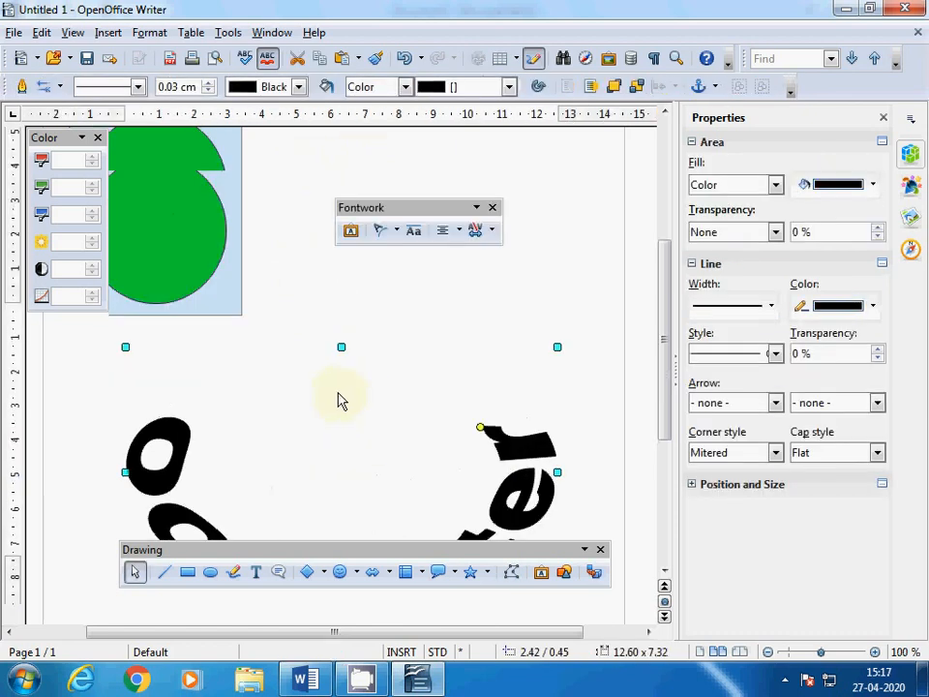
click(334, 324)
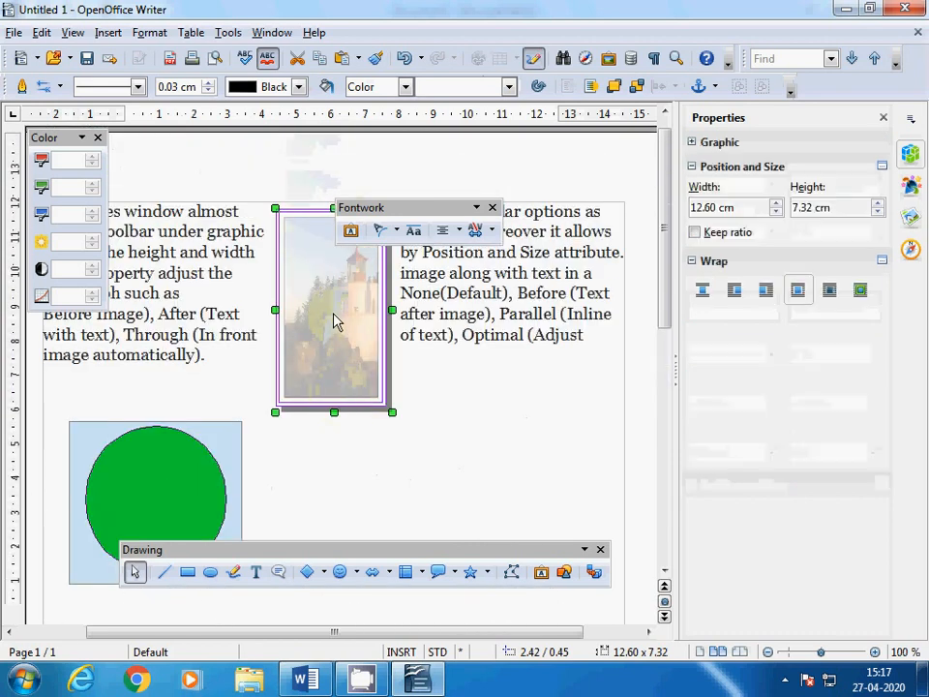
click(199, 456)
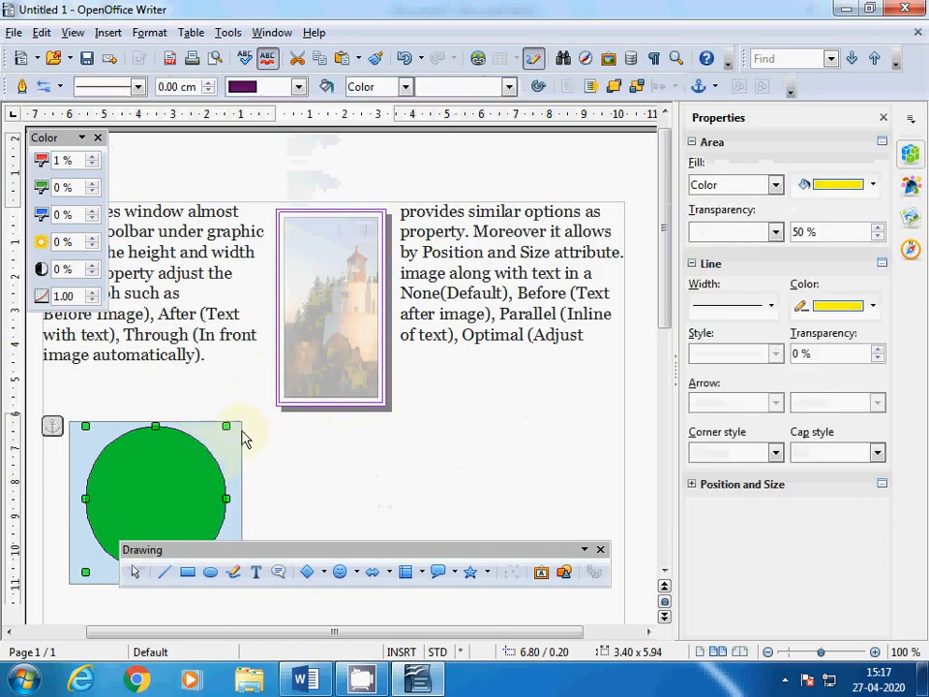
Close the Untitled 1 document and discard its changes, and request closing Document1 in Microsoft Word.
click(908, 9)
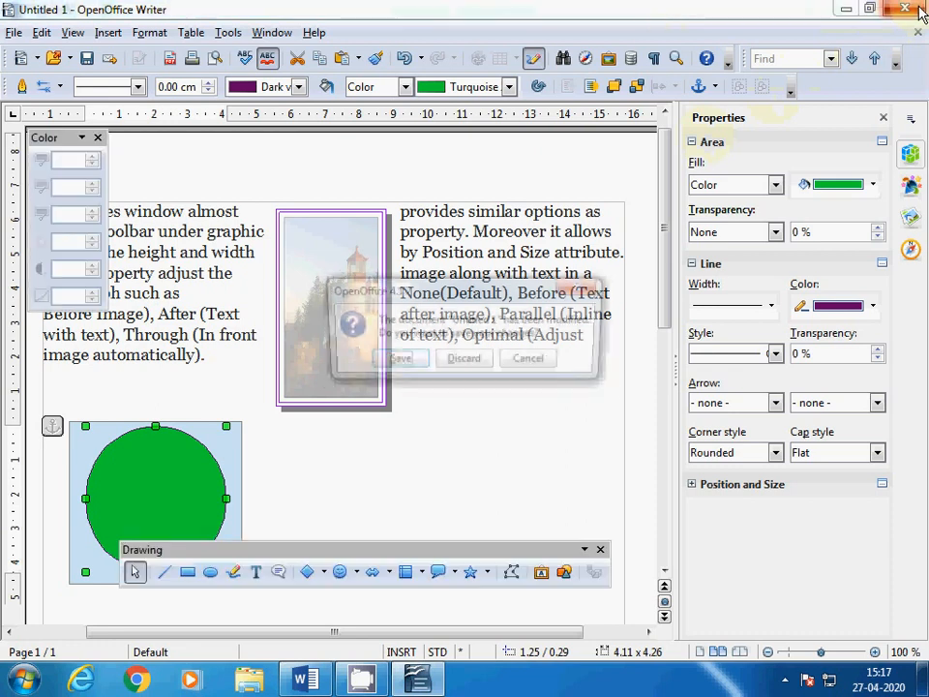
click(473, 369)
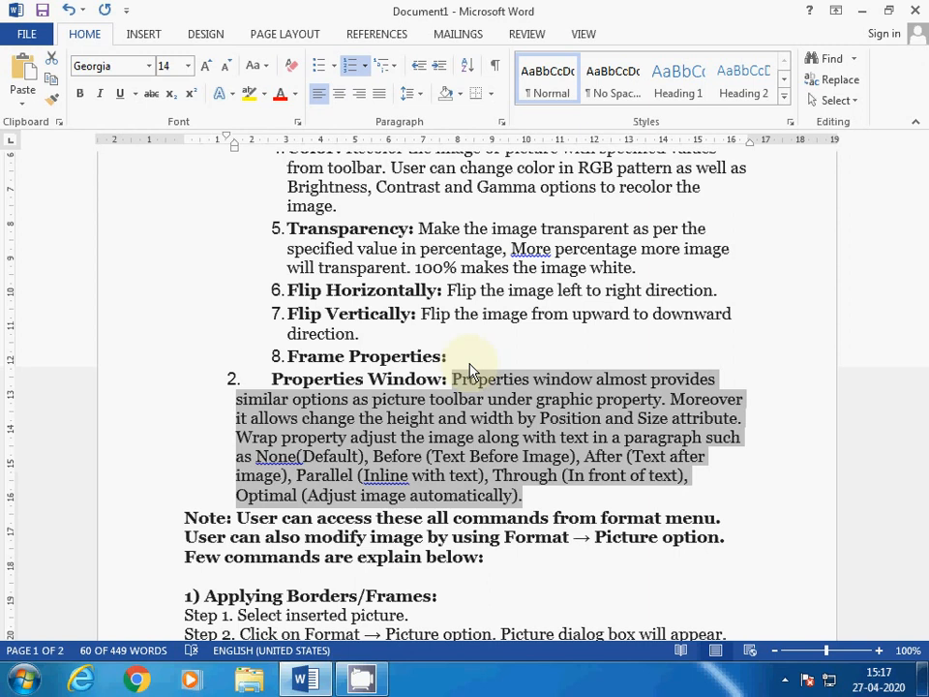
click(915, 9)
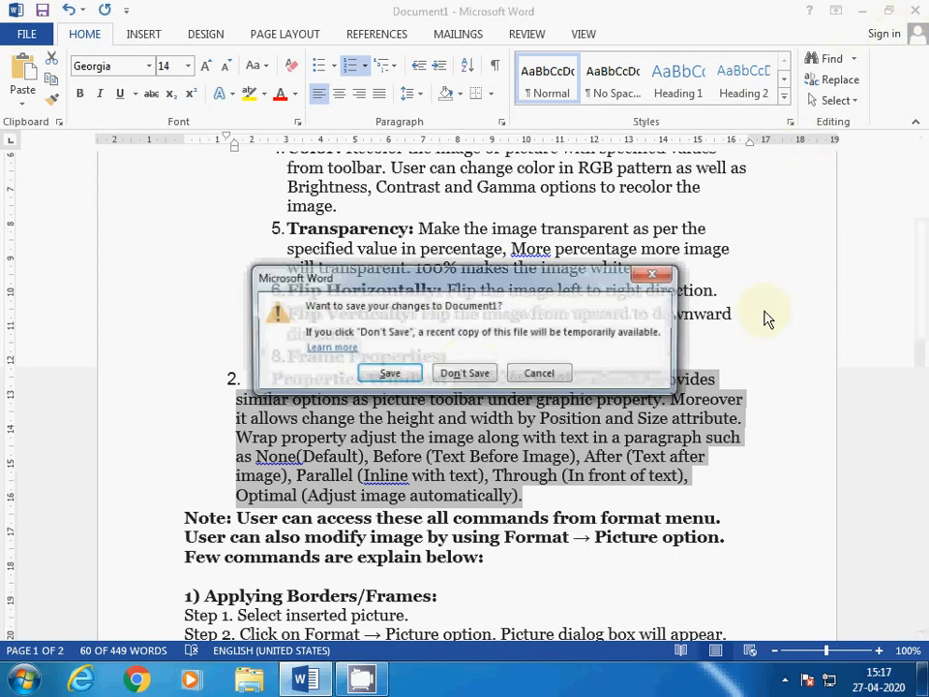
click(785, 681)
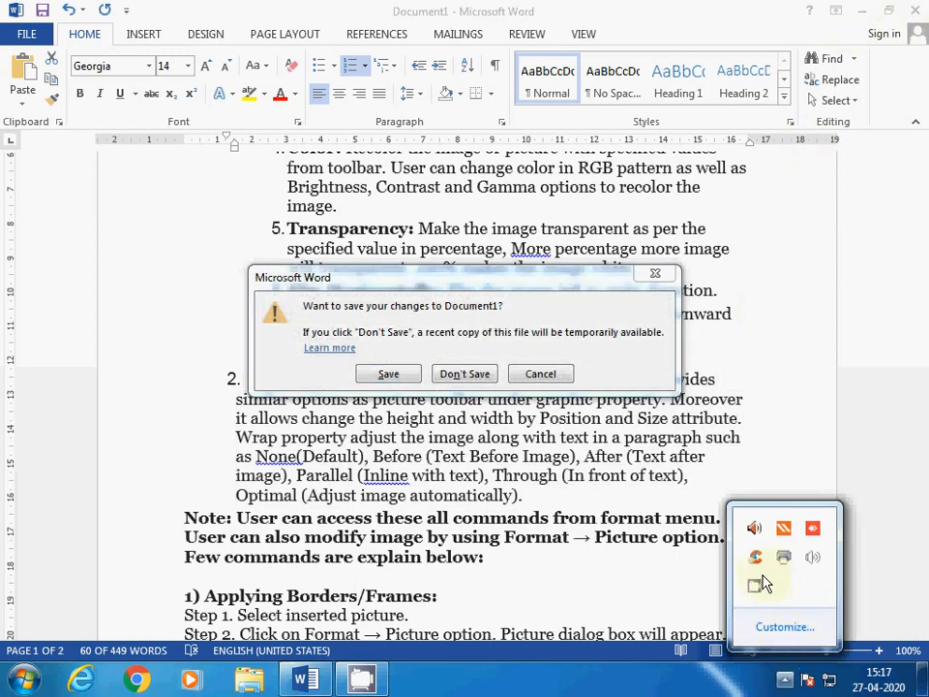